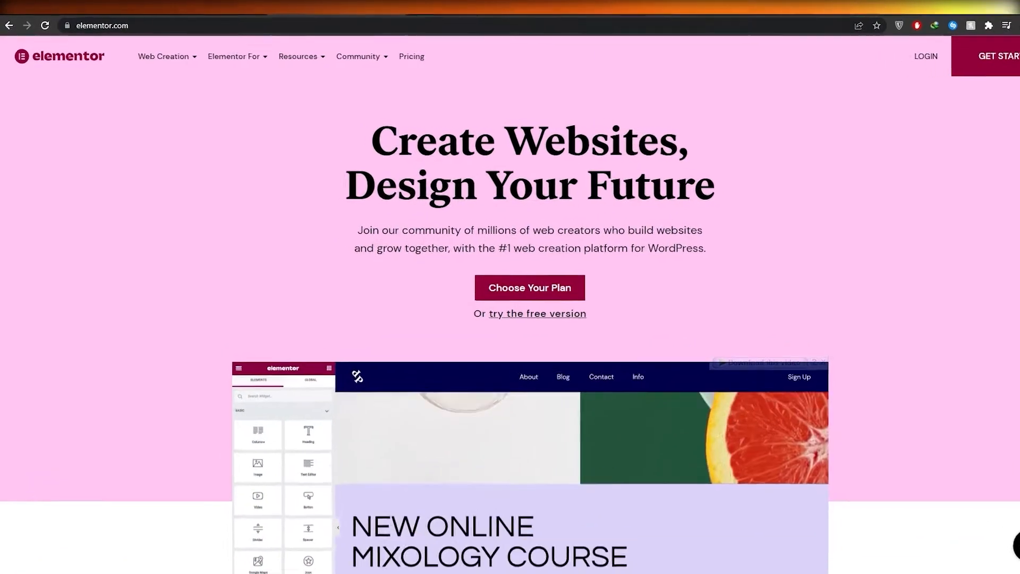
# - Open the plans and pricing page and compare the Website Builder and + Hosting plan views
pyautogui.scroll(-2, 779, 248)
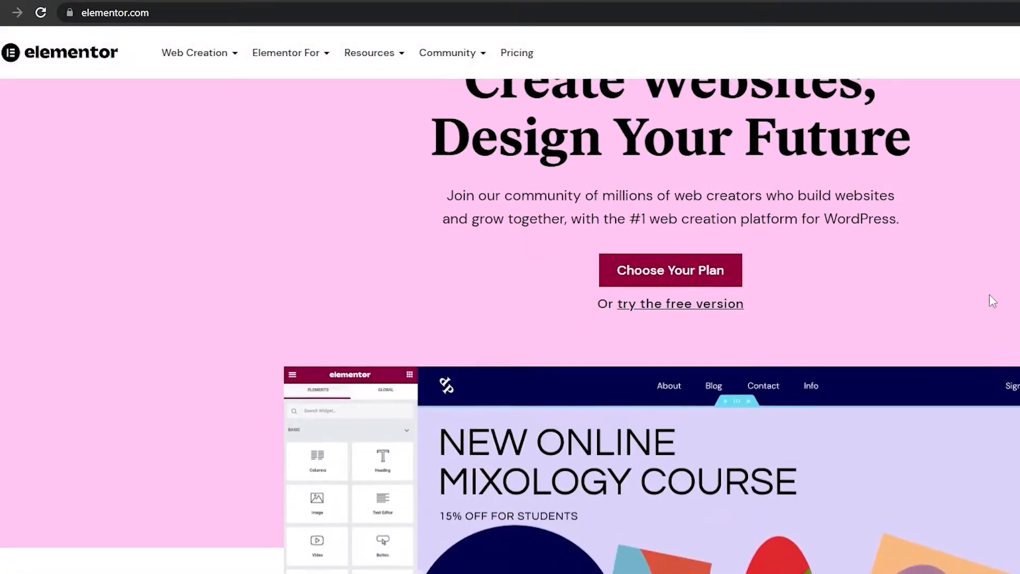
pyautogui.scroll(-3, 992, 301)
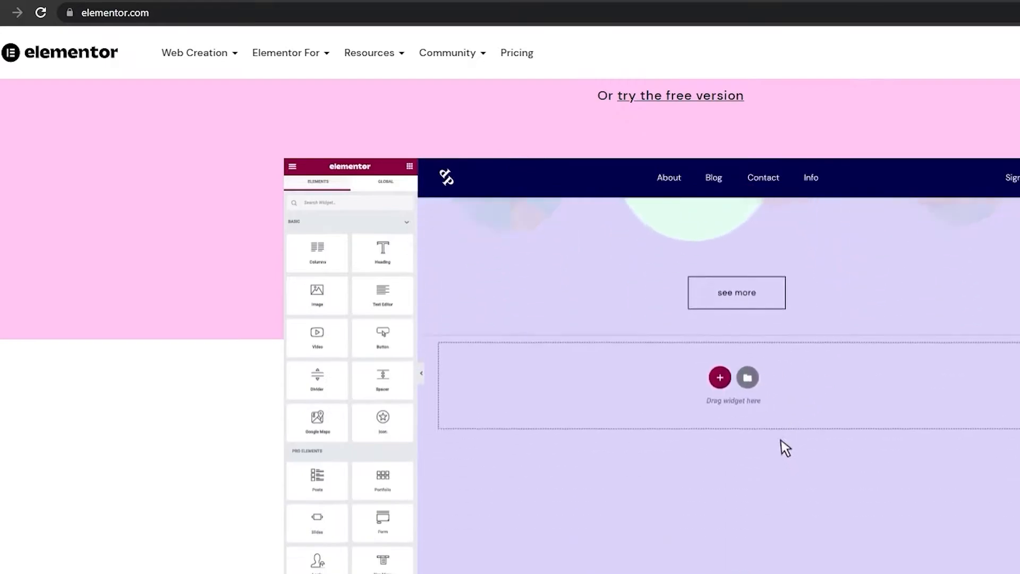
pyautogui.scroll(5, 993, 301)
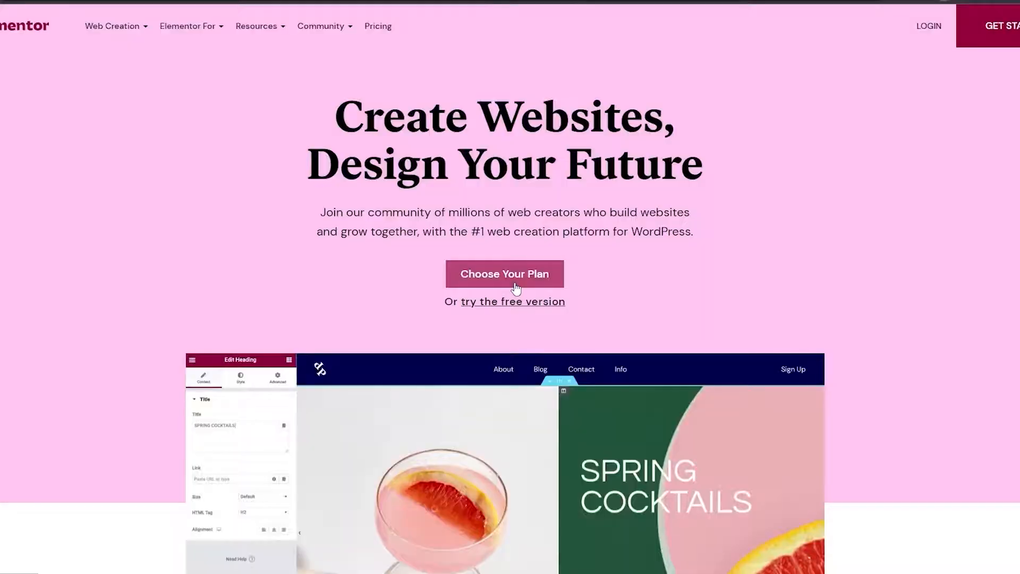
pyautogui.click(514, 282)
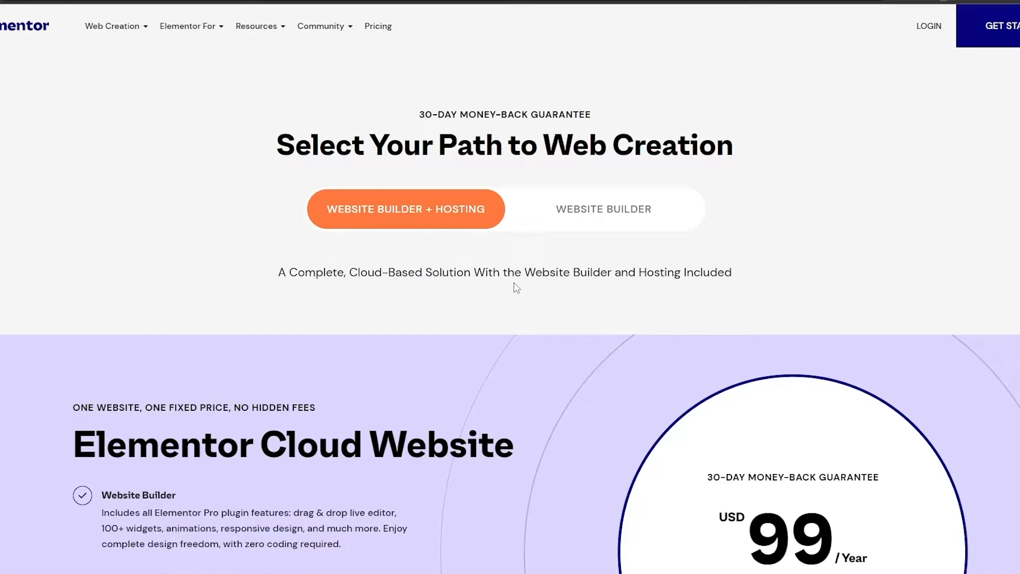
pyautogui.scroll(-1, 518, 284)
pyautogui.scroll(1, 514, 280)
pyautogui.click(570, 221)
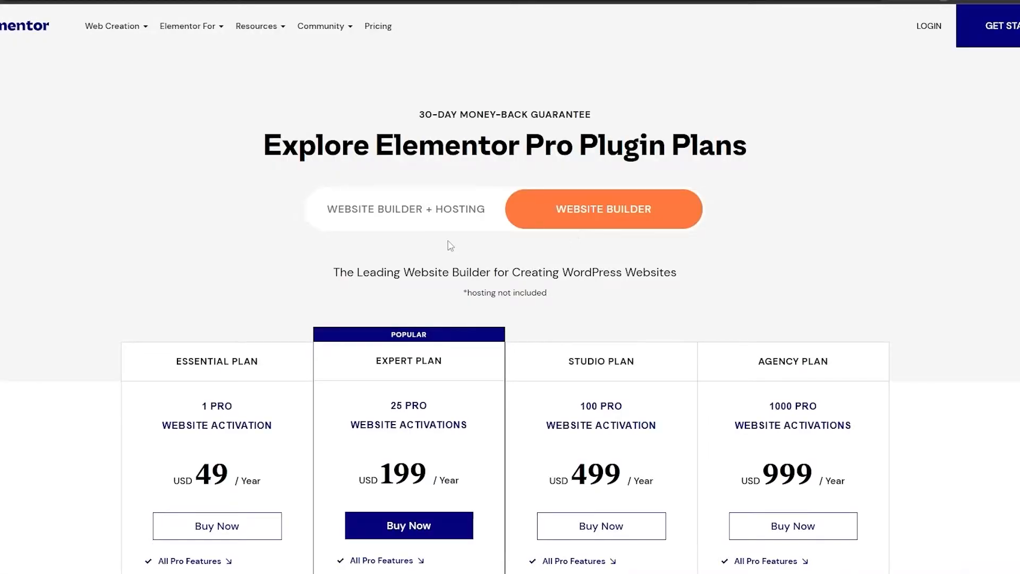
pyautogui.click(444, 222)
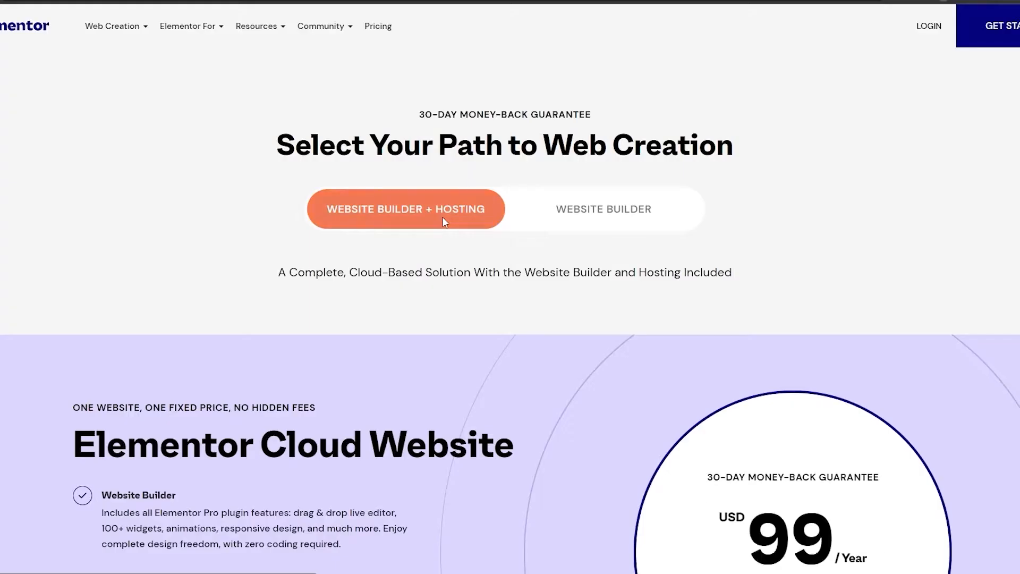
# - Review the Cloud Website's Design, CMS Tools, Hosting and Support feature tabs
pyautogui.scroll(-2, 566, 289)
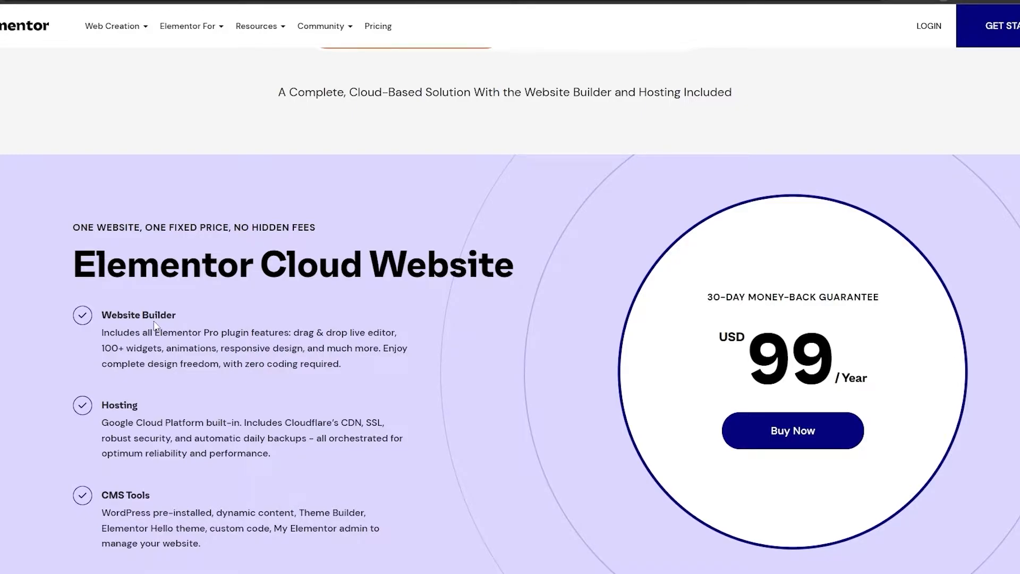
pyautogui.scroll(-2, 132, 223)
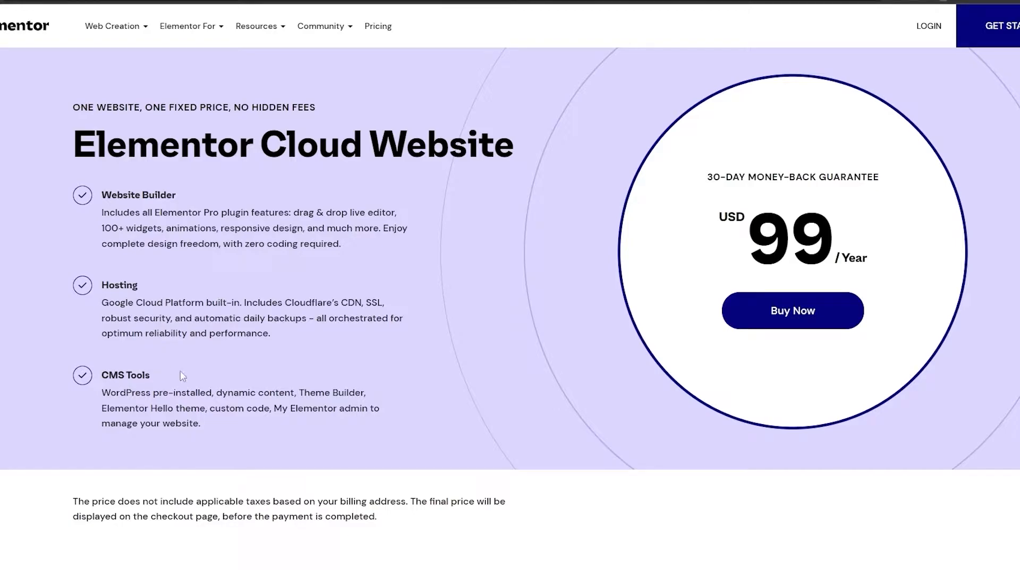
pyautogui.scroll(-1, 182, 376)
pyautogui.scroll(-4, 183, 371)
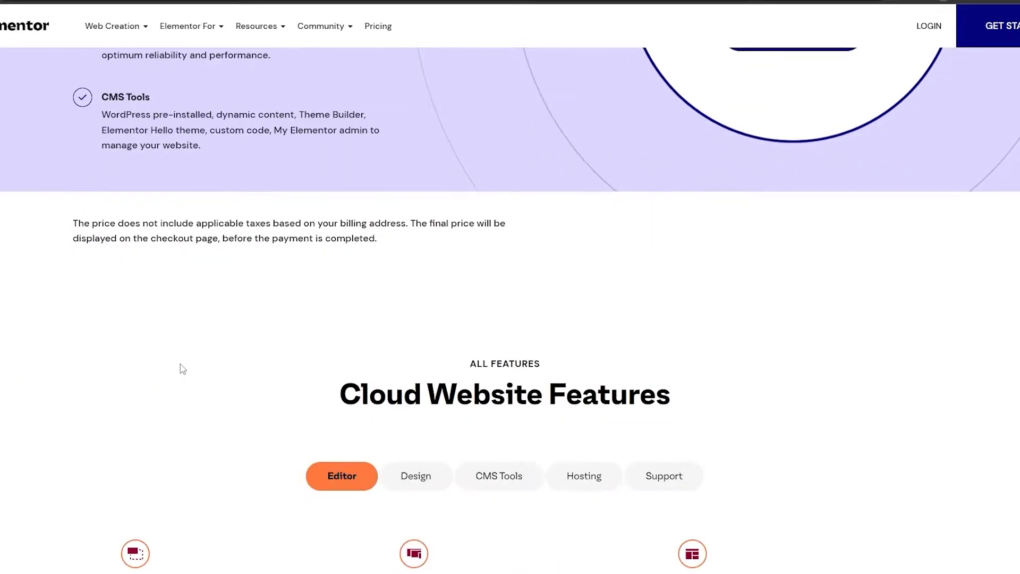
pyautogui.scroll(-5, 182, 369)
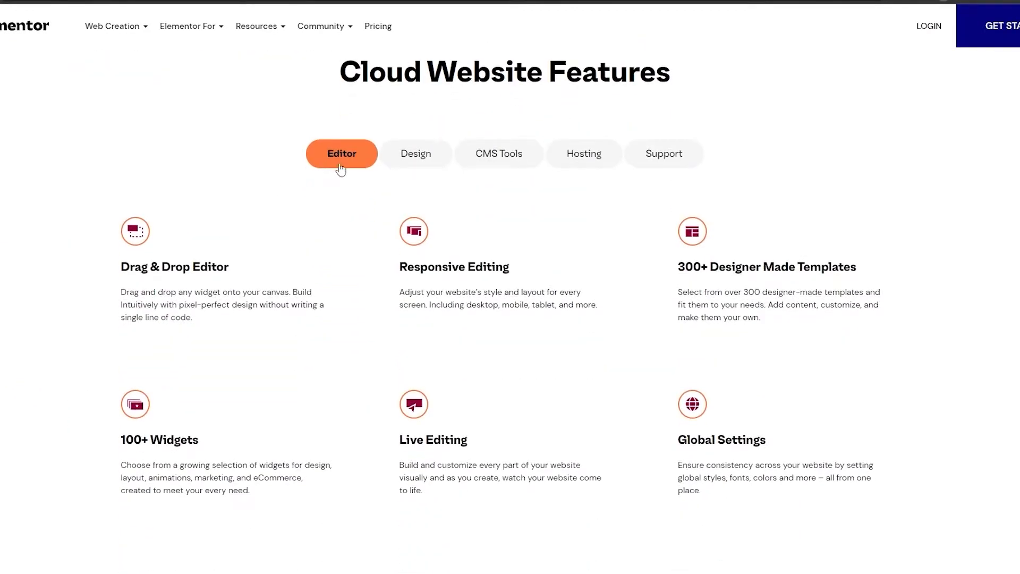
pyautogui.click(417, 166)
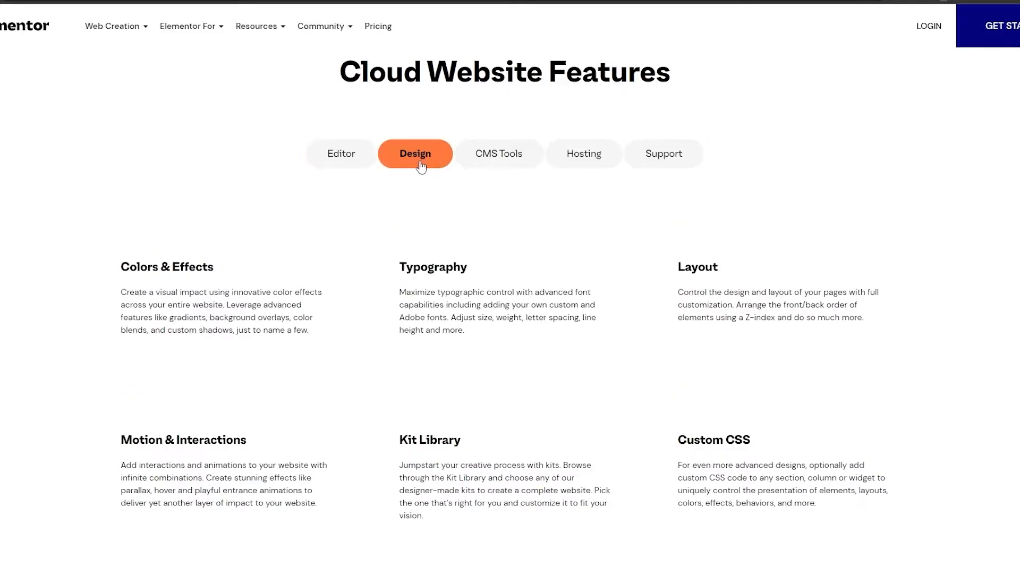
pyautogui.click(478, 168)
pyautogui.click(600, 169)
pyautogui.click(641, 165)
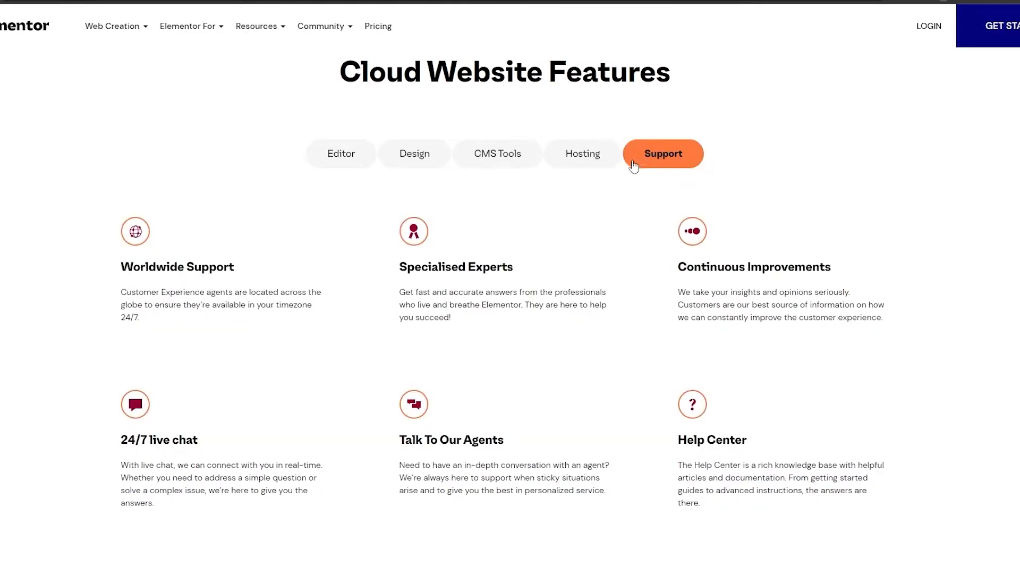
pyautogui.click(527, 166)
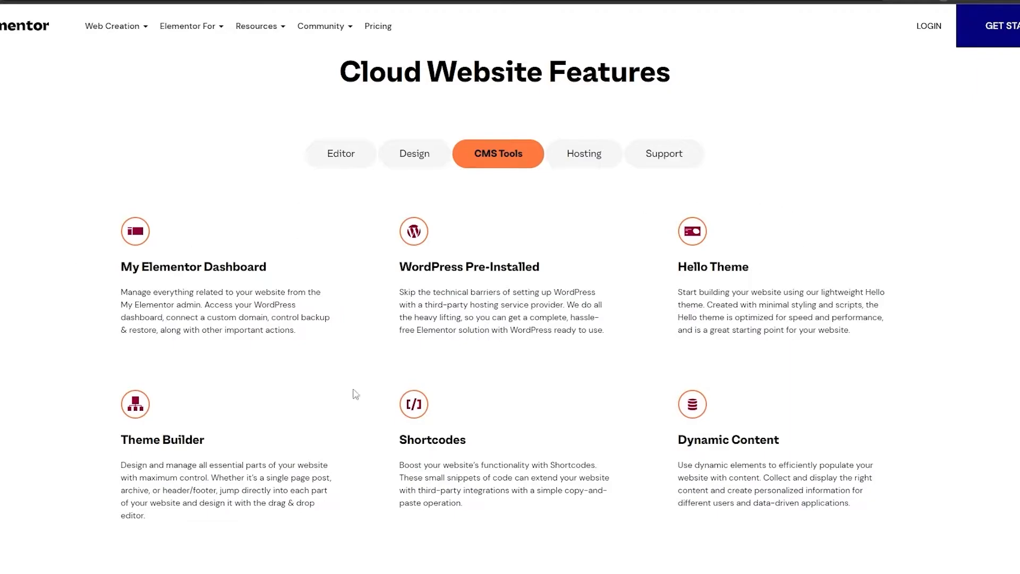
pyautogui.scroll(10, 578, 433)
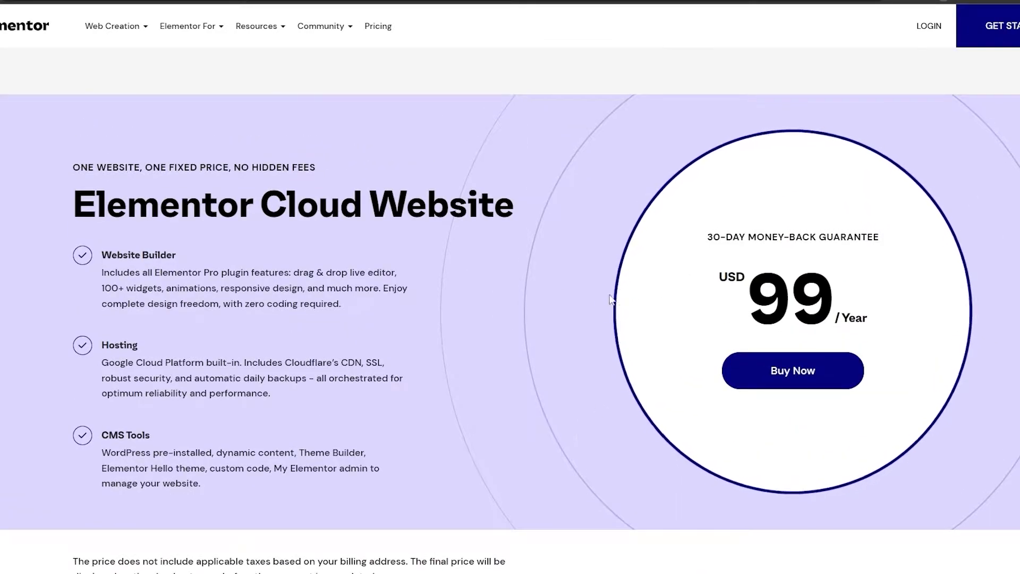
pyautogui.scroll(5, 478, 346)
# - Show the plugin-only plans and highlight the Essential USD 49 and Expert USD 199 prices
pyautogui.click(565, 202)
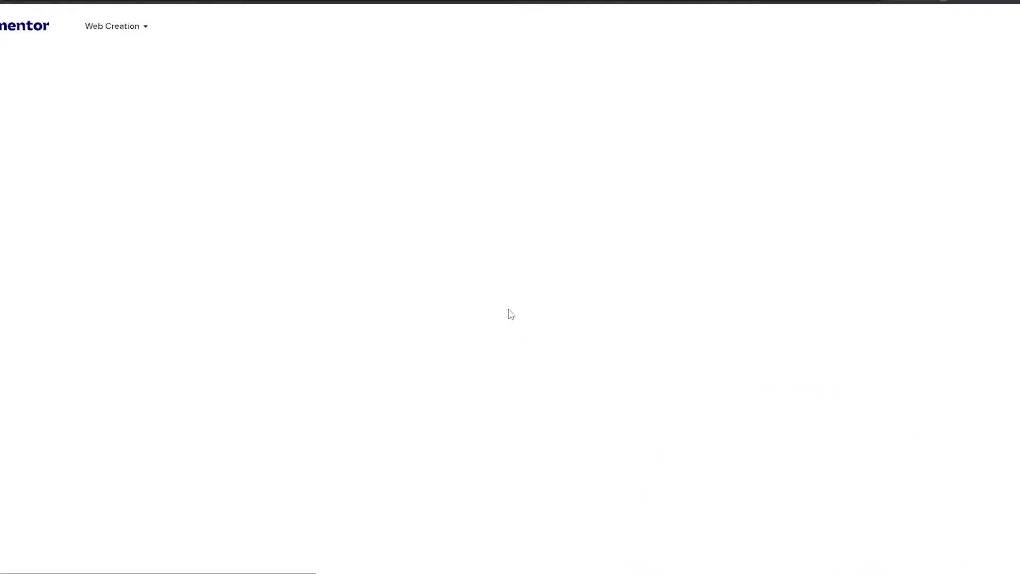
pyautogui.scroll(-3, 609, 181)
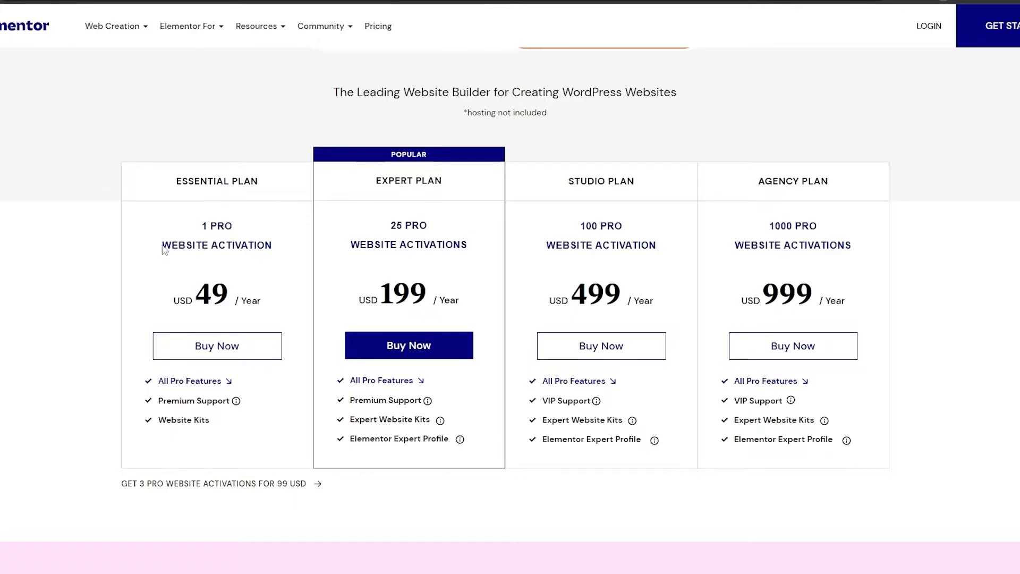
pyautogui.doubleClick(229, 296)
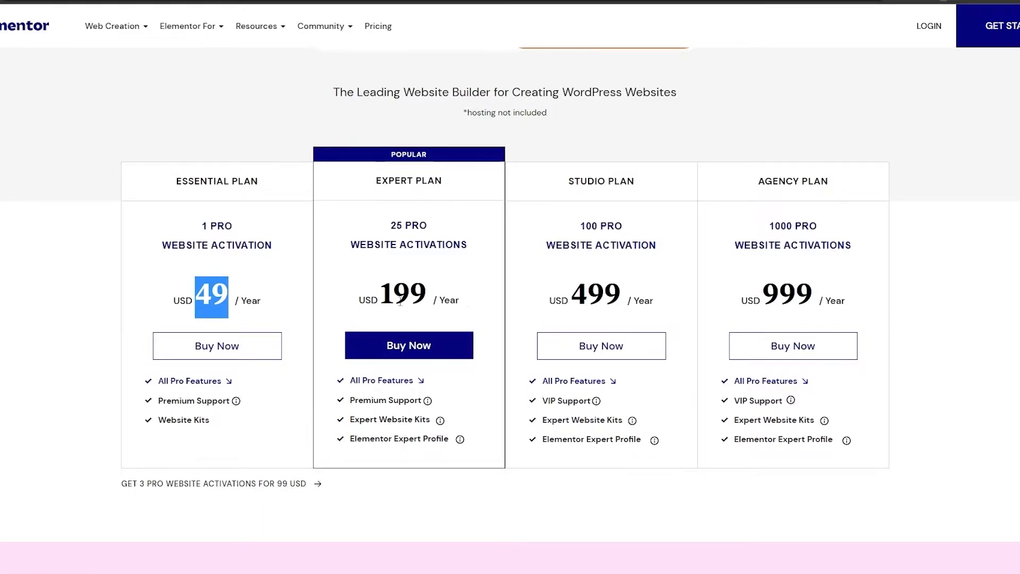
pyautogui.click(436, 301)
pyautogui.moveTo(375, 295); pyautogui.dragTo(435, 297)
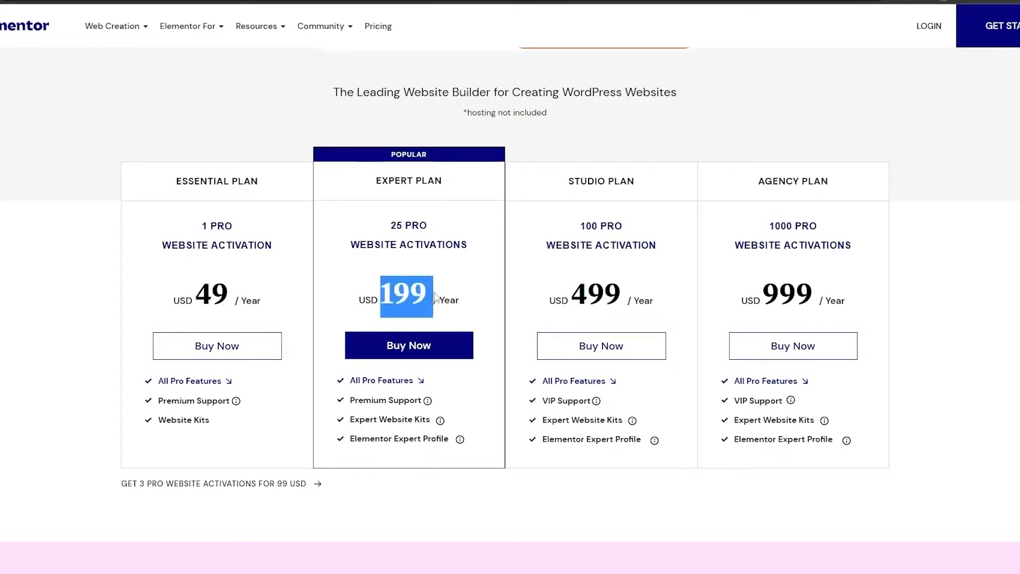
pyautogui.click(446, 298)
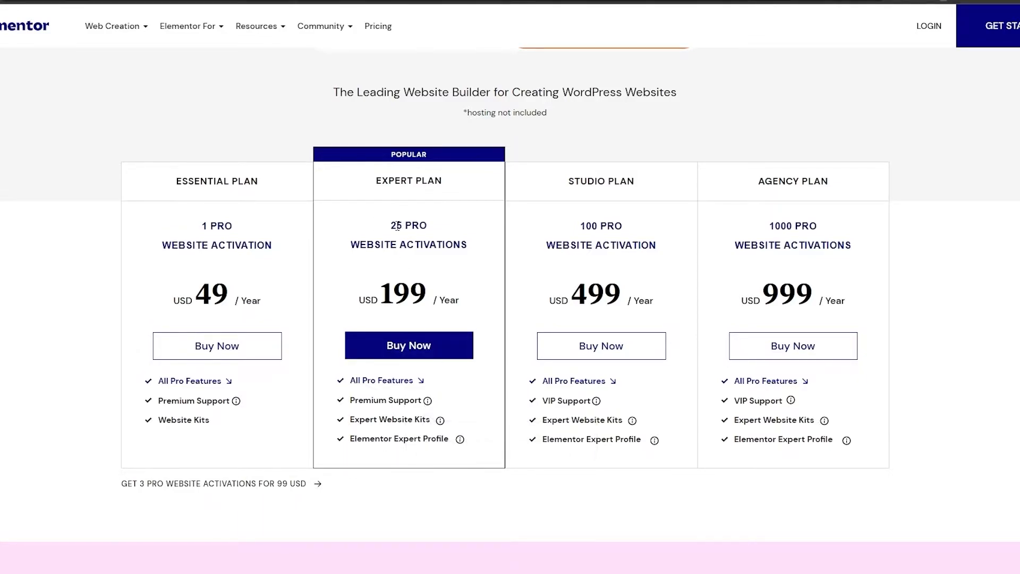
# - Highlight the activation counts: Essential 1, Expert 25, Studio 100, and Agency's
pyautogui.moveTo(391, 229); pyautogui.dragTo(468, 243)
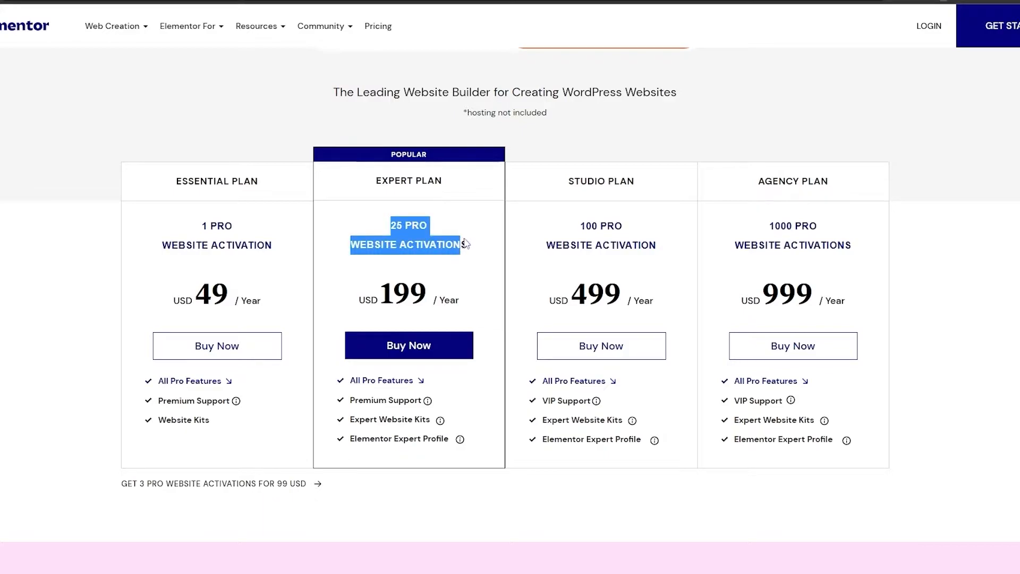
pyautogui.click(342, 229)
pyautogui.moveTo(203, 226); pyautogui.dragTo(256, 231)
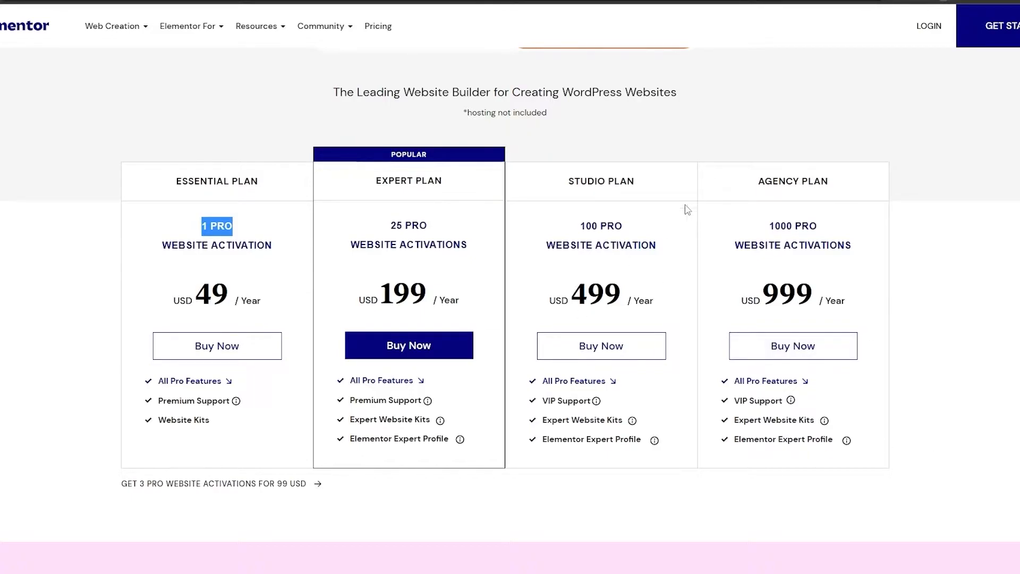
pyautogui.moveTo(582, 226); pyautogui.dragTo(659, 246)
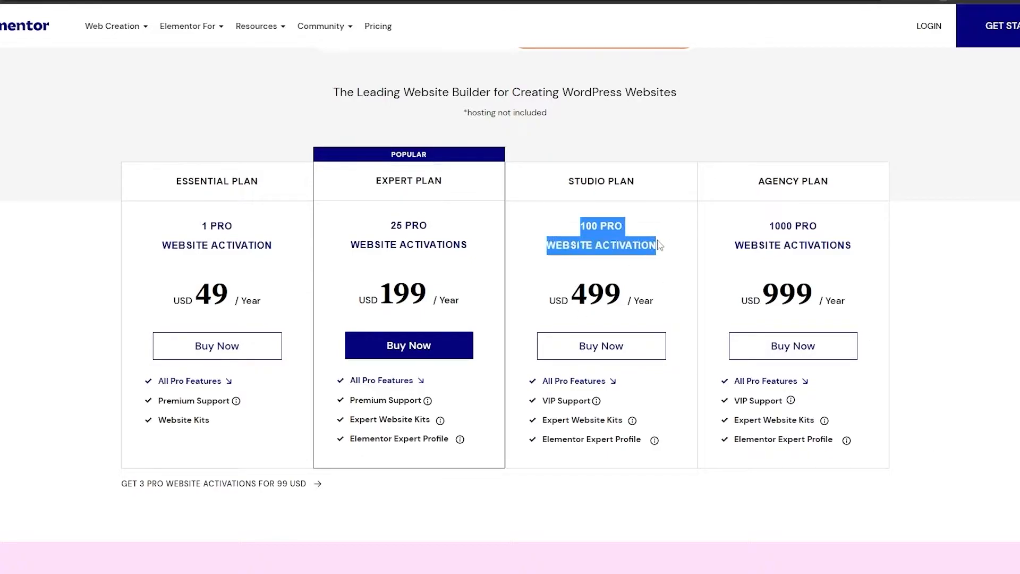
pyautogui.moveTo(583, 178); pyautogui.dragTo(645, 190)
pyautogui.moveTo(757, 182); pyautogui.dragTo(765, 182)
pyautogui.moveTo(770, 225); pyautogui.dragTo(804, 225)
pyautogui.click(980, 219)
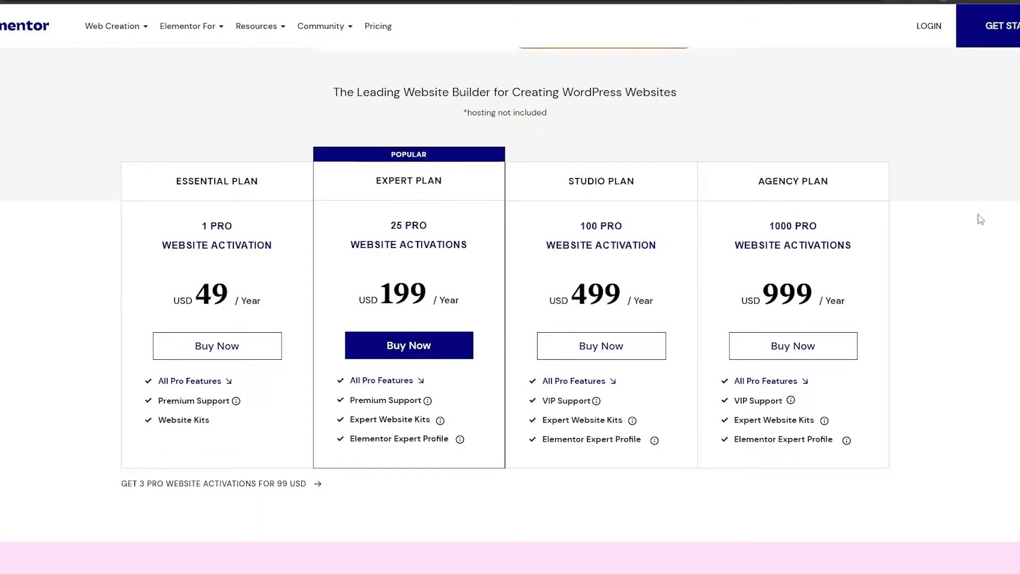
pyautogui.scroll(3, 476, 242)
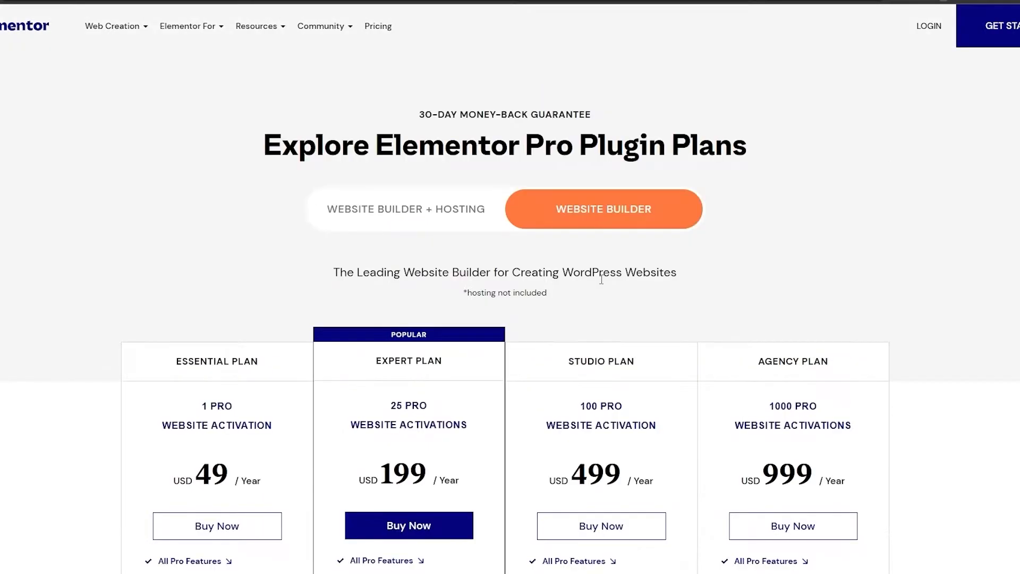
# - Return to the Website Builder + Hosting Cloud plan and scroll through its details
pyautogui.click(462, 226)
pyautogui.scroll(-3, 569, 188)
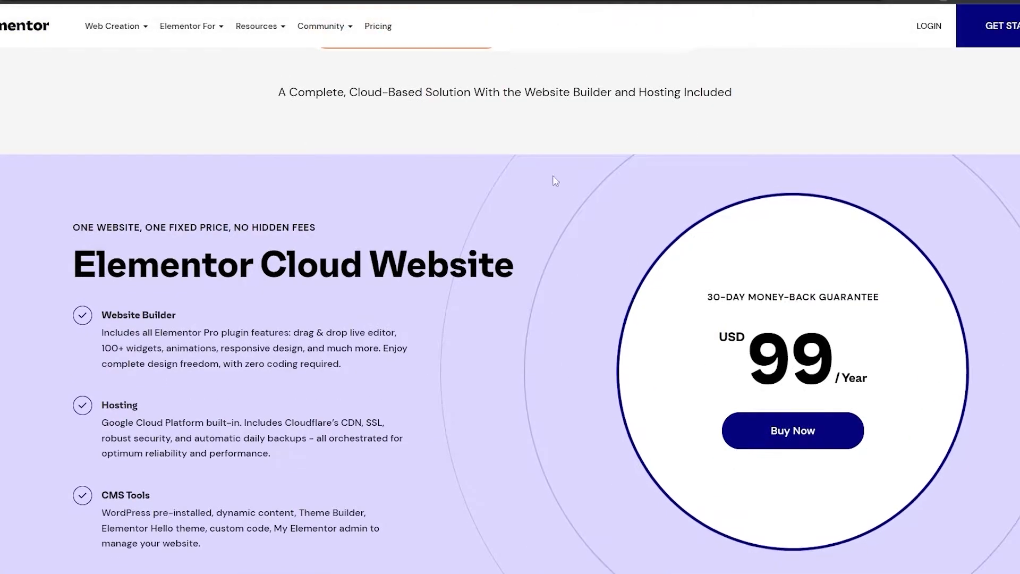
pyautogui.scroll(2, 568, 187)
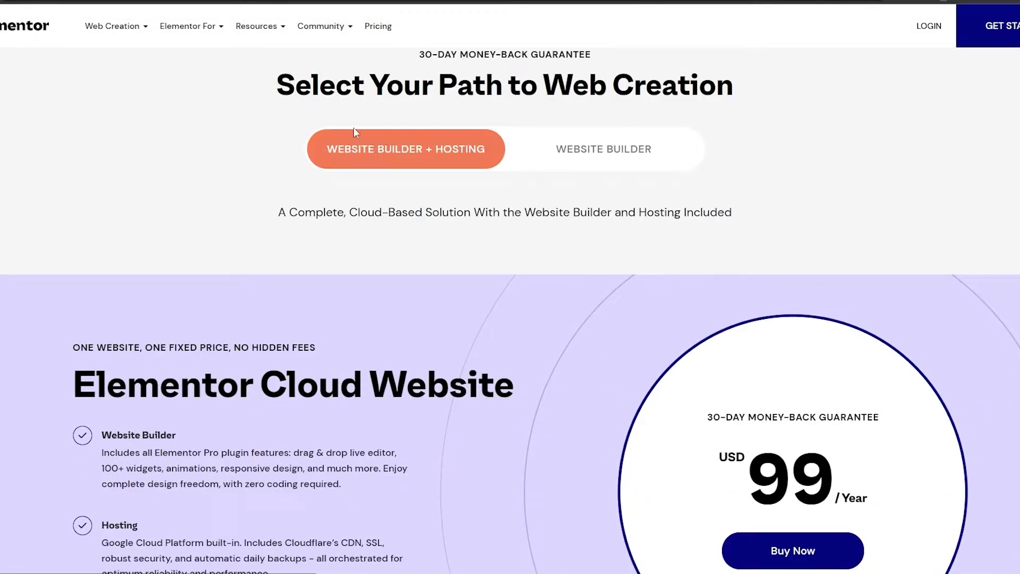
pyautogui.moveTo(427, 154); pyautogui.dragTo(464, 158)
pyautogui.click(508, 189)
pyautogui.scroll(-4, 550, 266)
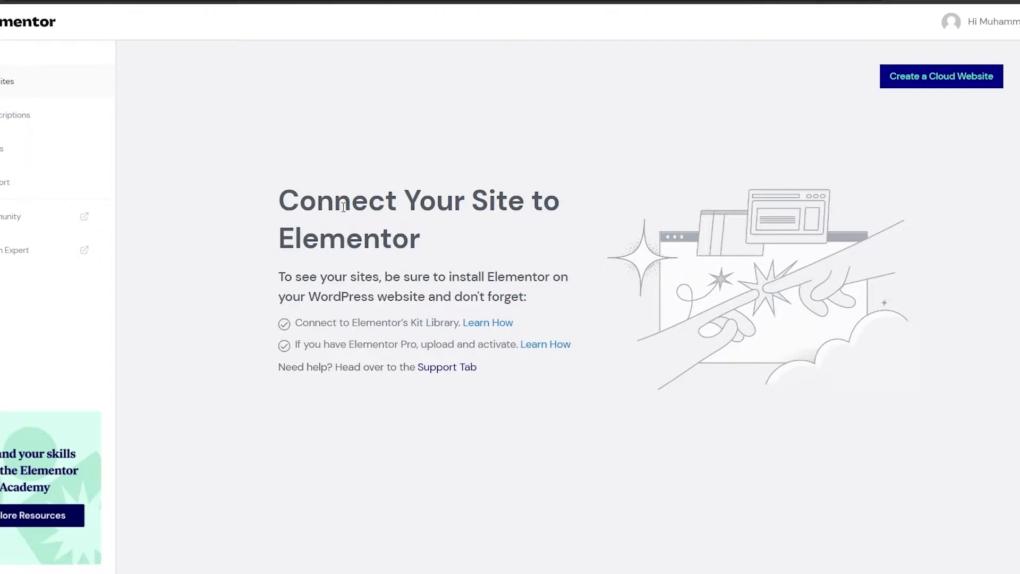
# - Start a new cloud website named The Social Guide
pyautogui.click(938, 79)
pyautogui.click(531, 108)
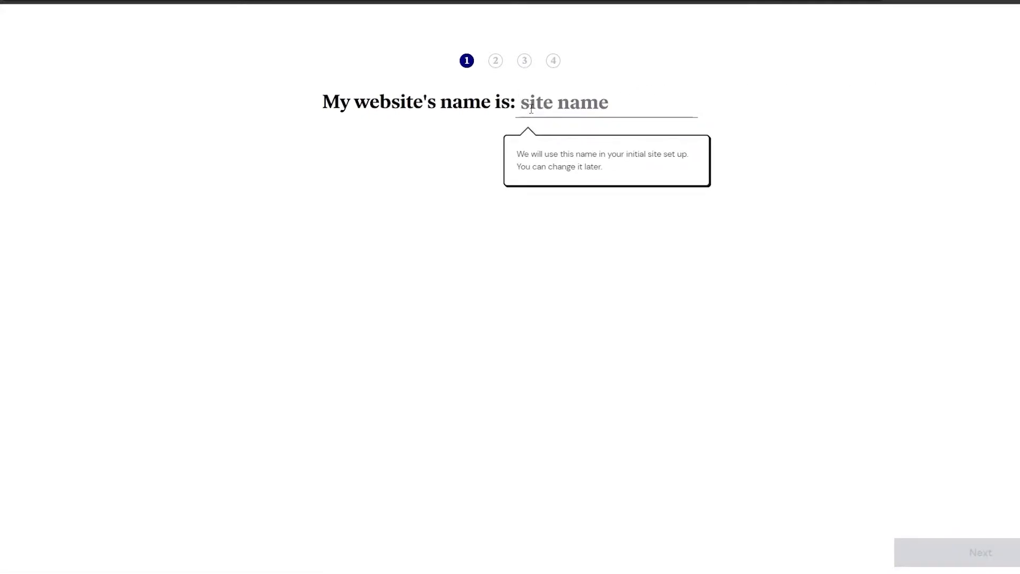
pyautogui.write('The Social Guide')
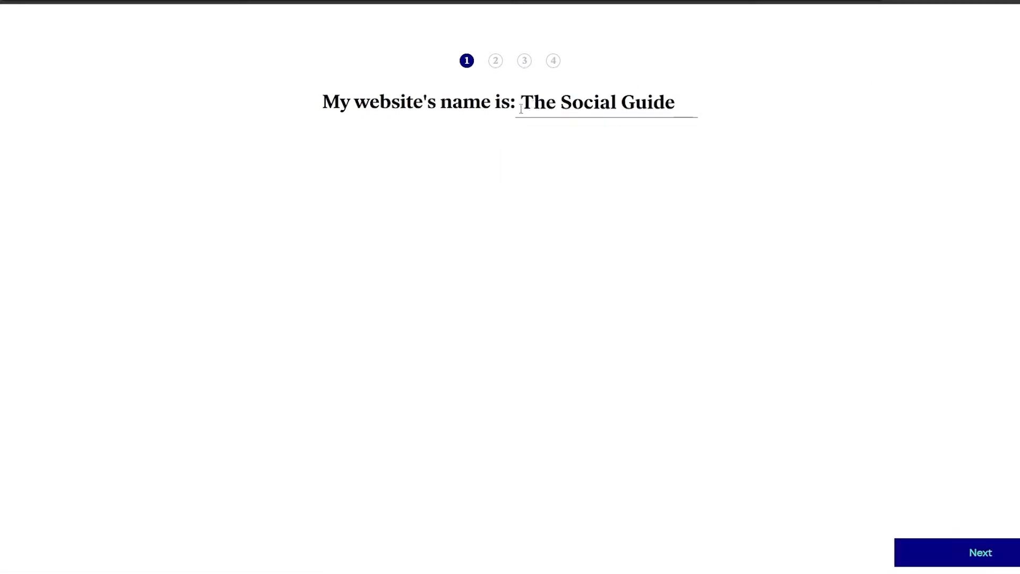
pyautogui.click(954, 556)
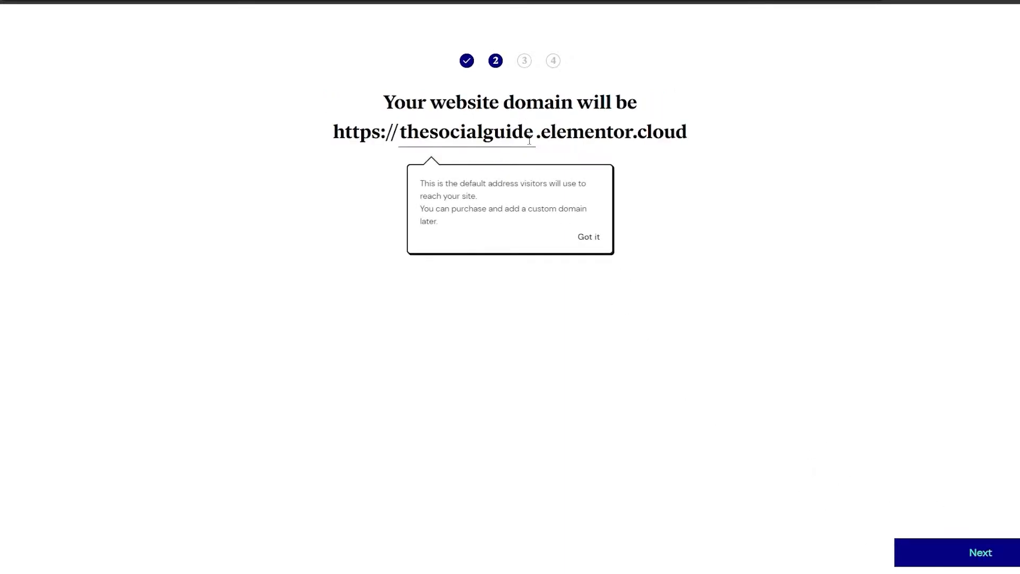
# - Accept the default thesocialguide.elementor.cloud domain
pyautogui.click(599, 241)
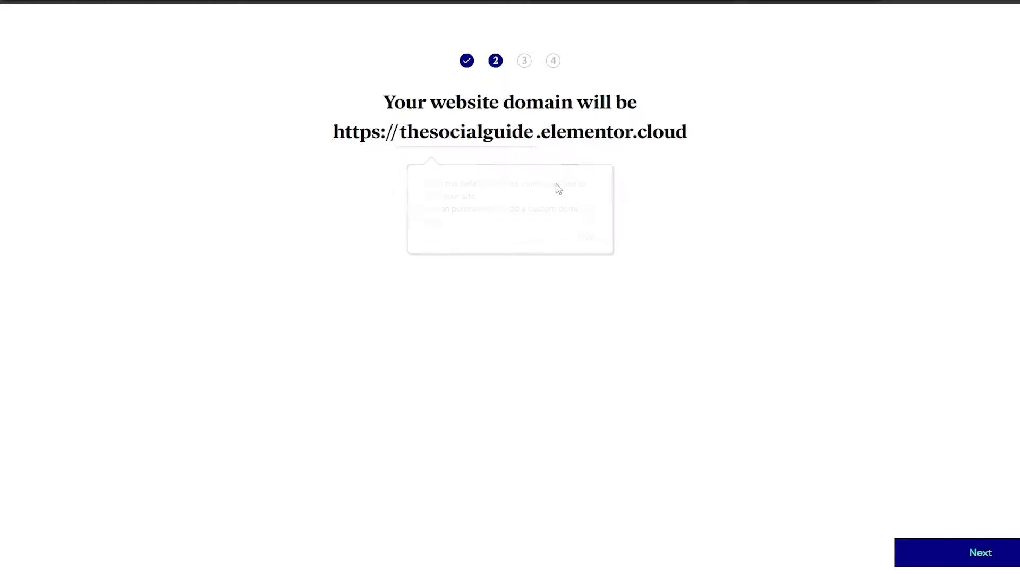
pyautogui.moveTo(538, 137); pyautogui.dragTo(676, 137)
pyautogui.click(702, 201)
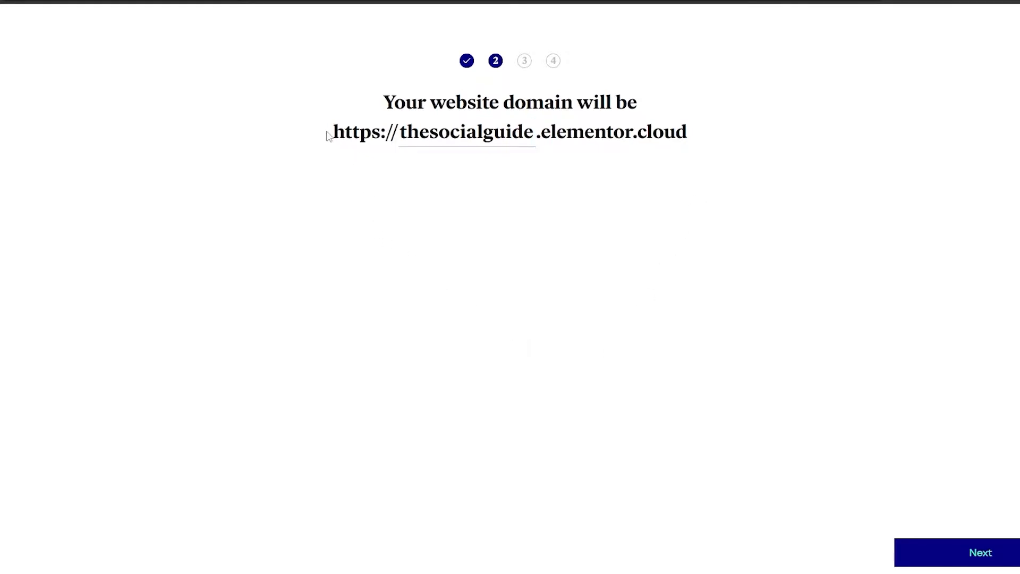
pyautogui.moveTo(537, 141); pyautogui.dragTo(608, 137)
pyautogui.click(586, 194)
pyautogui.click(975, 558)
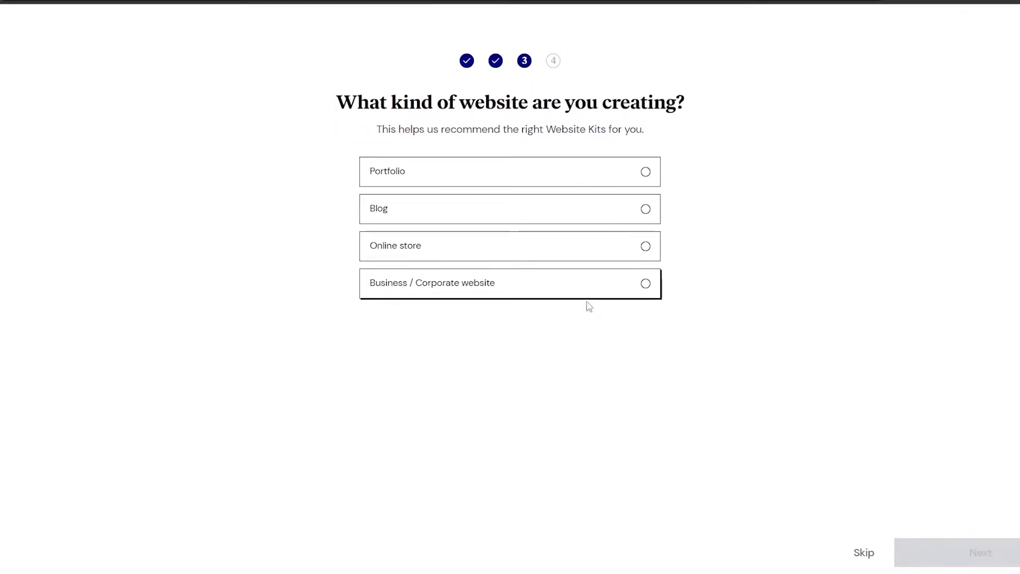
# - Choose Blog as the website type and continue to Website Kits
pyautogui.moveTo(348, 107); pyautogui.dragTo(698, 112)
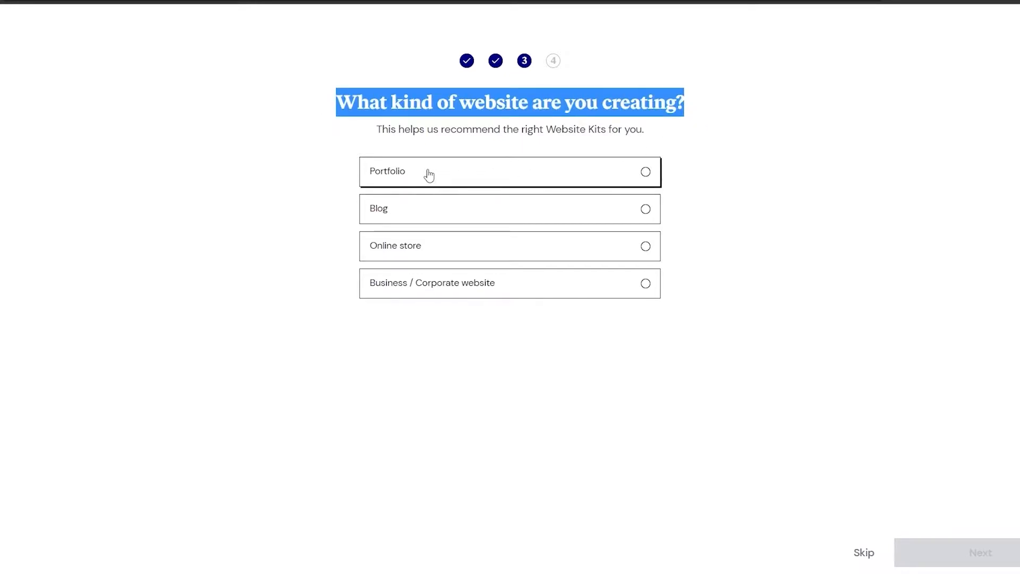
pyautogui.click(365, 196)
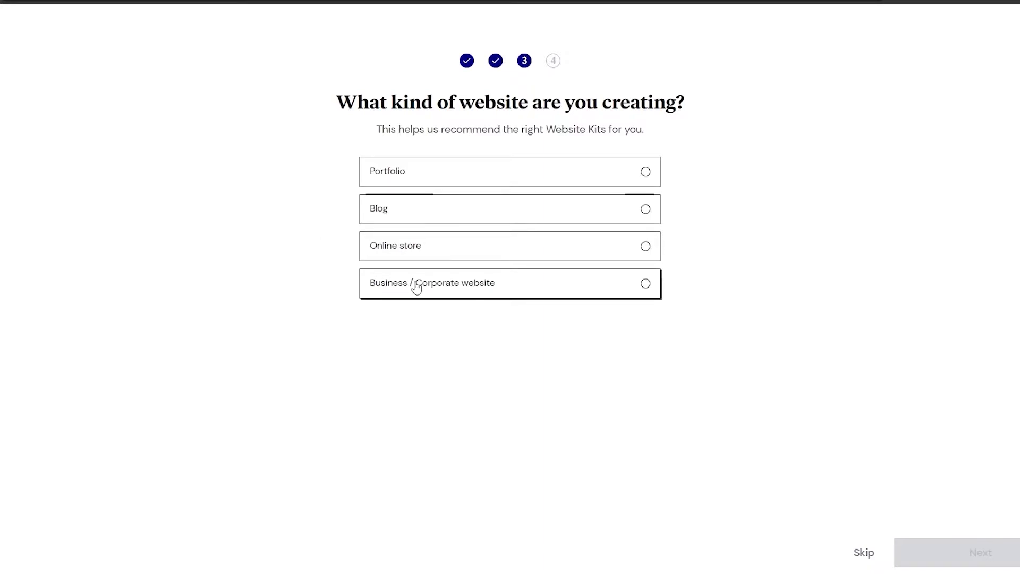
pyautogui.click(599, 211)
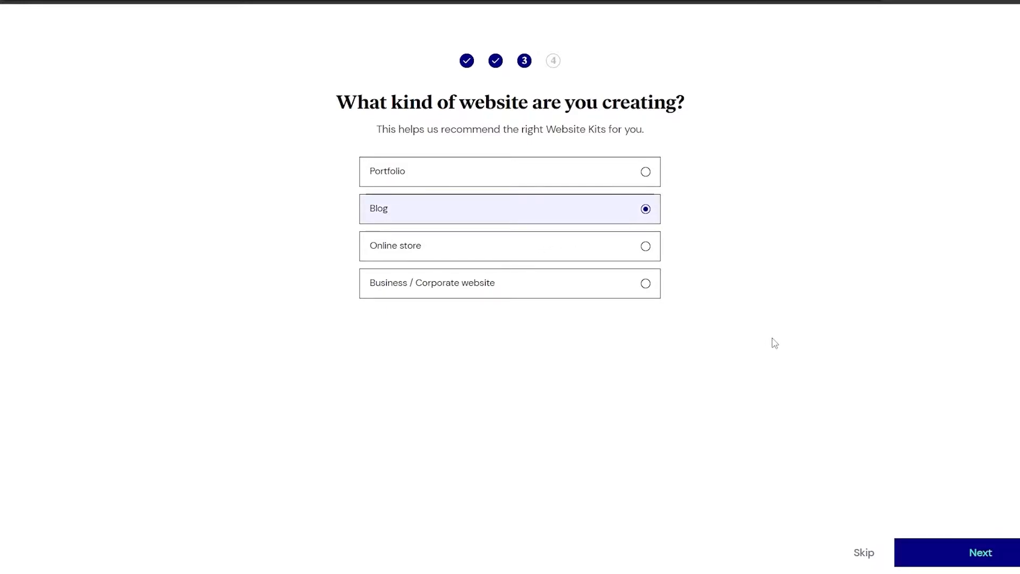
pyautogui.click(965, 546)
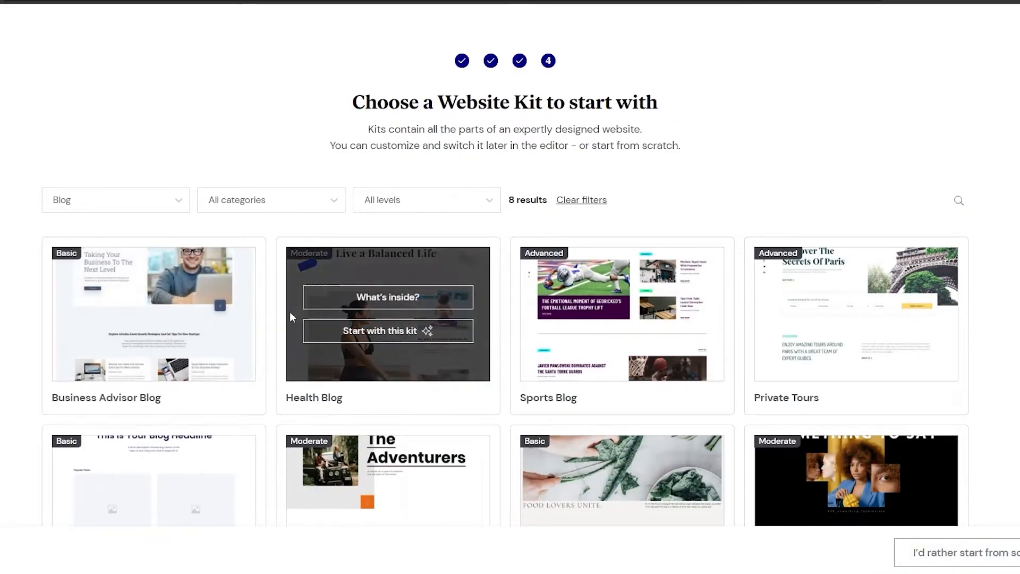
# - Widen the kit filter to All types, showing all 103 kits
pyautogui.scroll(-1, 324, 247)
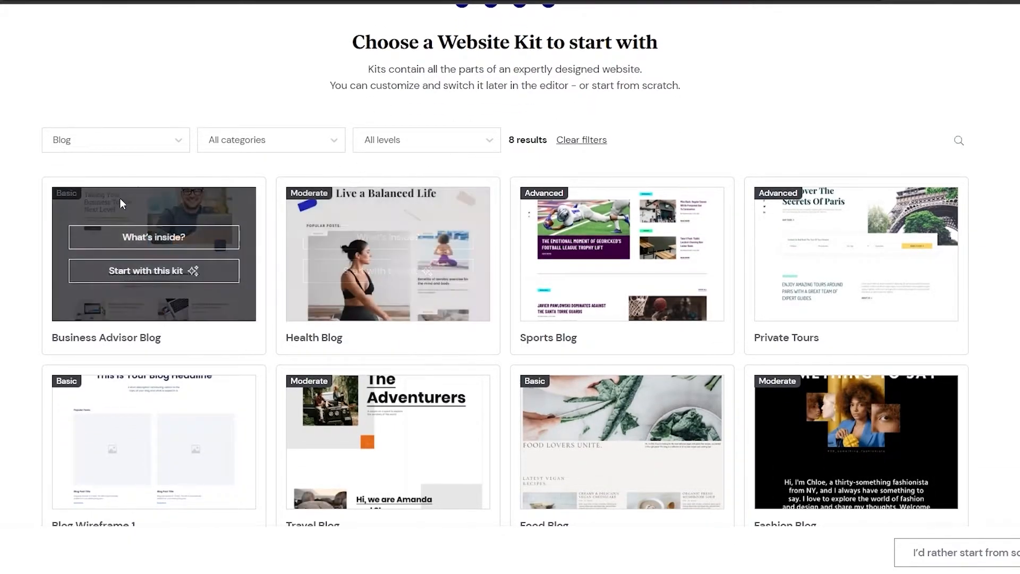
pyautogui.scroll(-1, 266, 260)
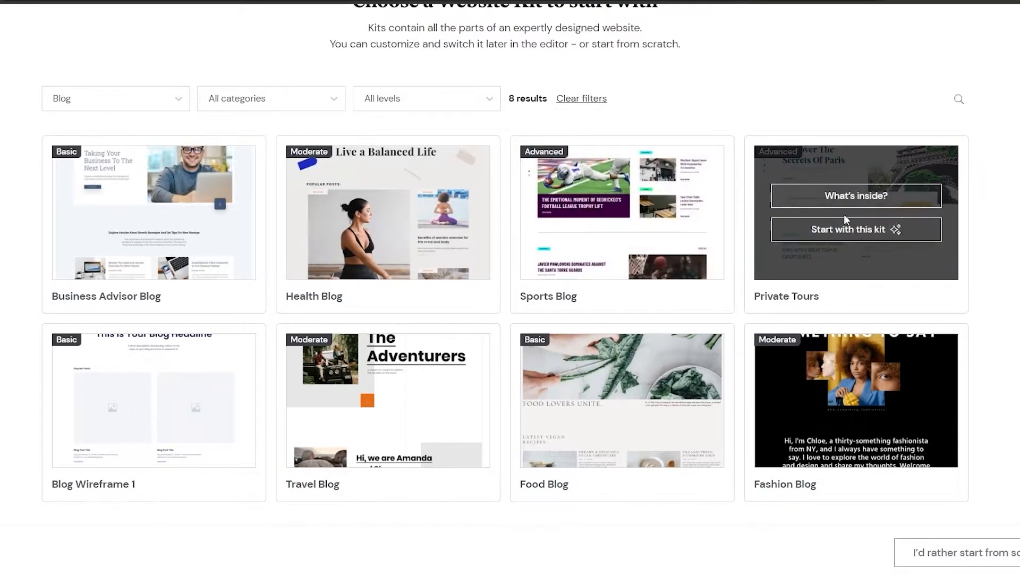
pyautogui.scroll(2, 691, 383)
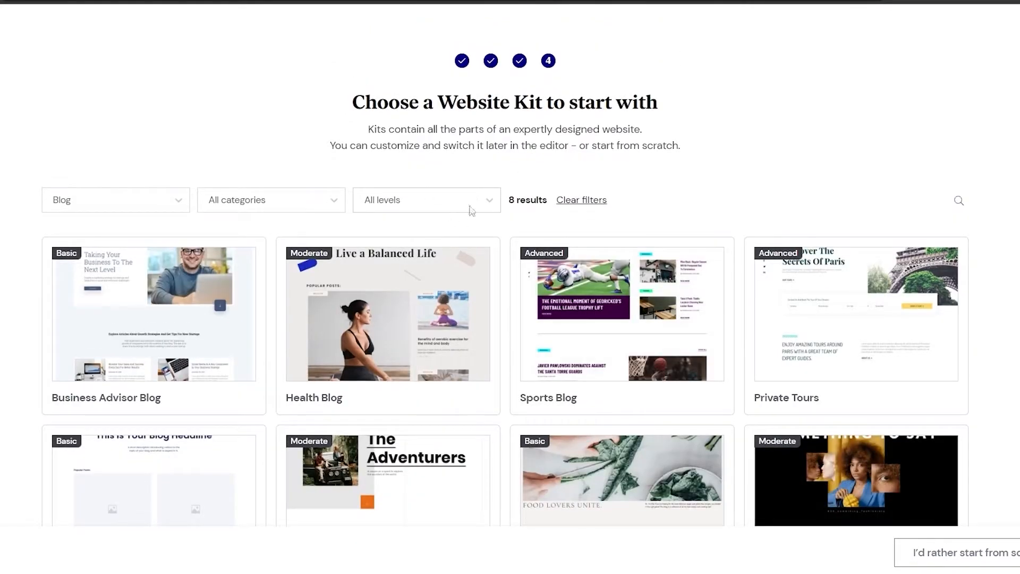
pyautogui.click(129, 214)
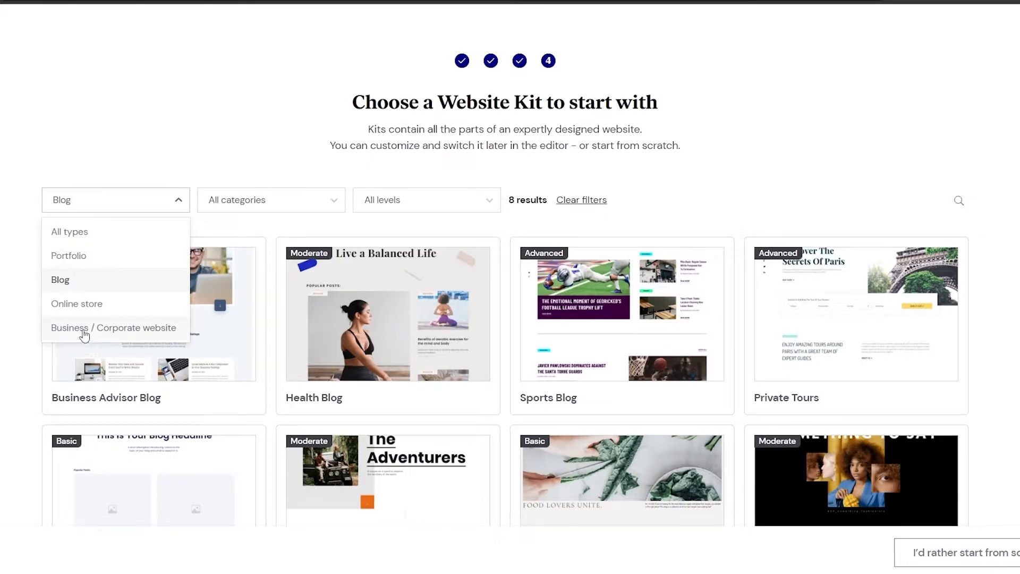
pyautogui.click(75, 234)
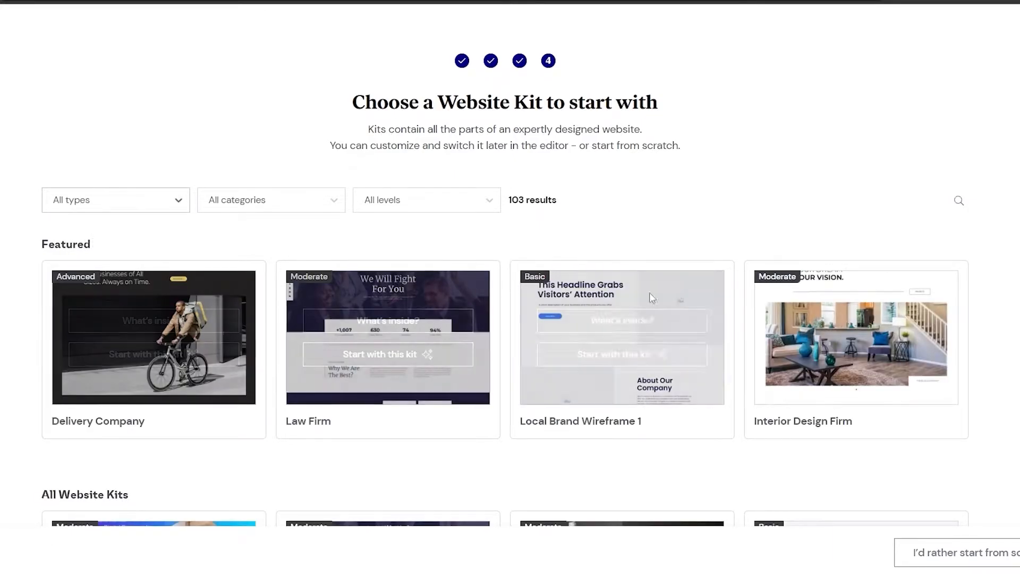
# - Browse the kits, then choose to build the site from scratch
pyautogui.scroll(-5, 214, 275)
pyautogui.scroll(-5, 327, 320)
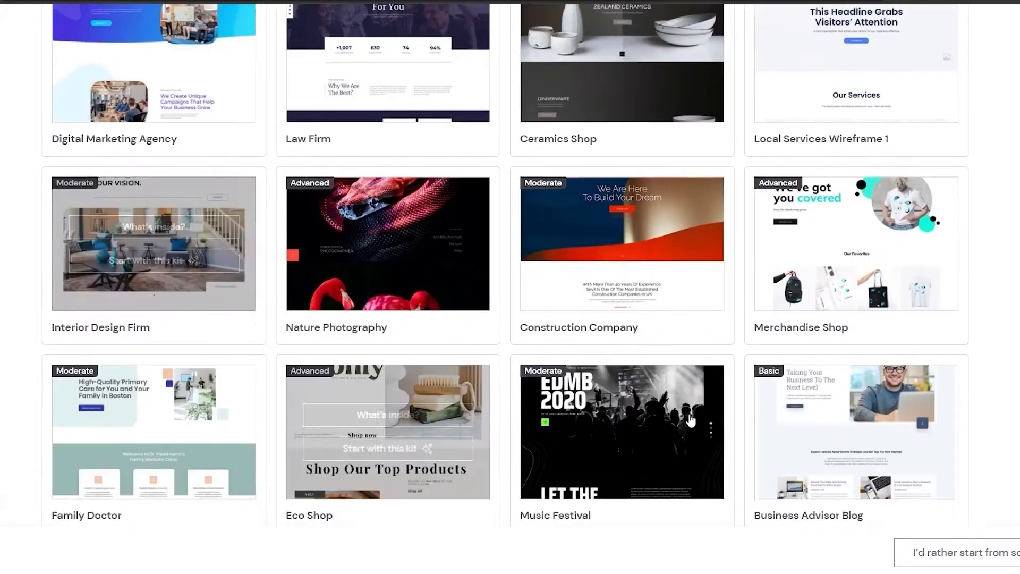
pyautogui.scroll(7, 691, 425)
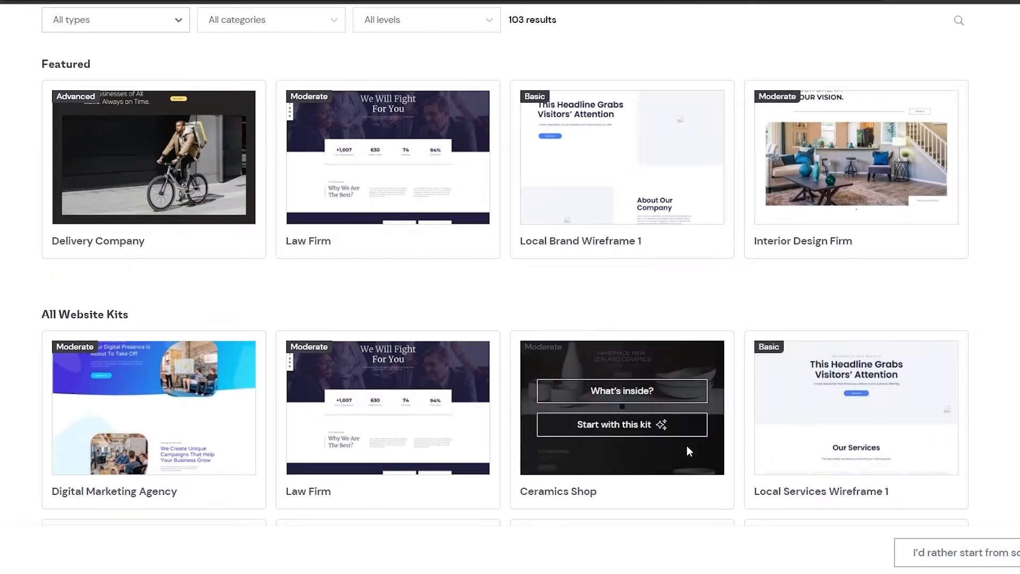
pyautogui.scroll(1, 686, 445)
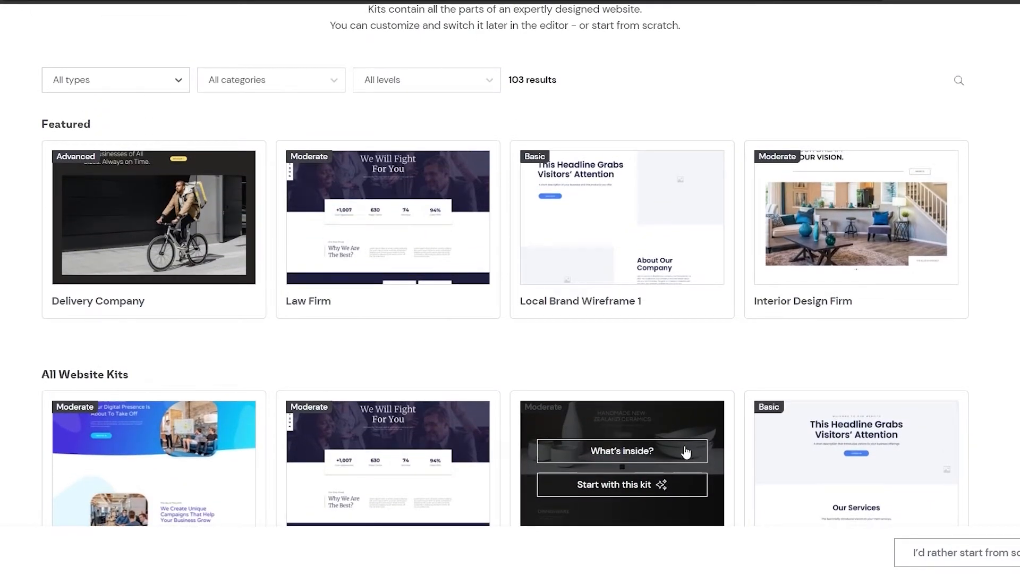
pyautogui.scroll(2, 706, 454)
pyautogui.click(966, 555)
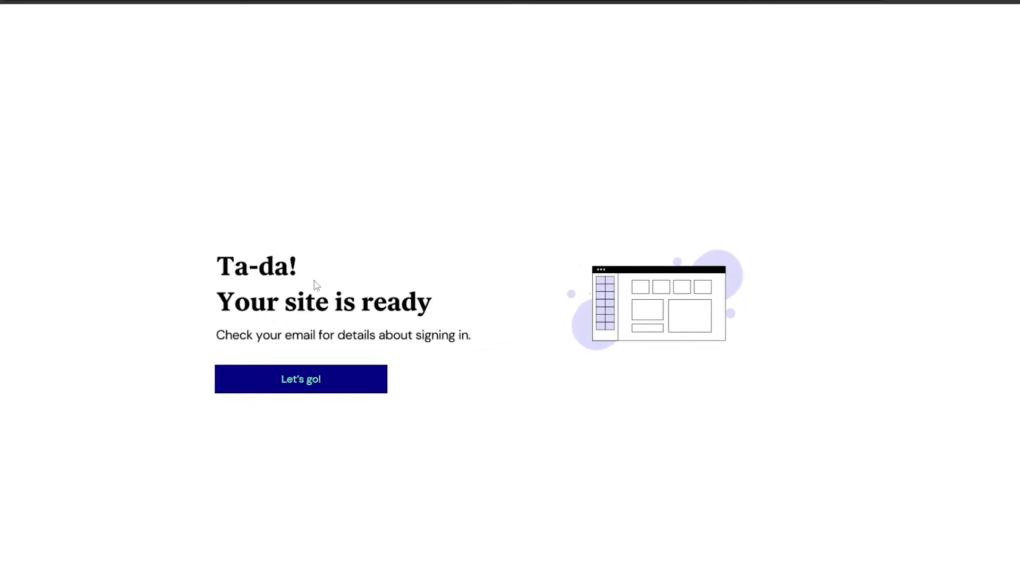
# - Leave the 'Ta-da! Your site is ready' page for the Websites dashboard
pyautogui.click(308, 392)
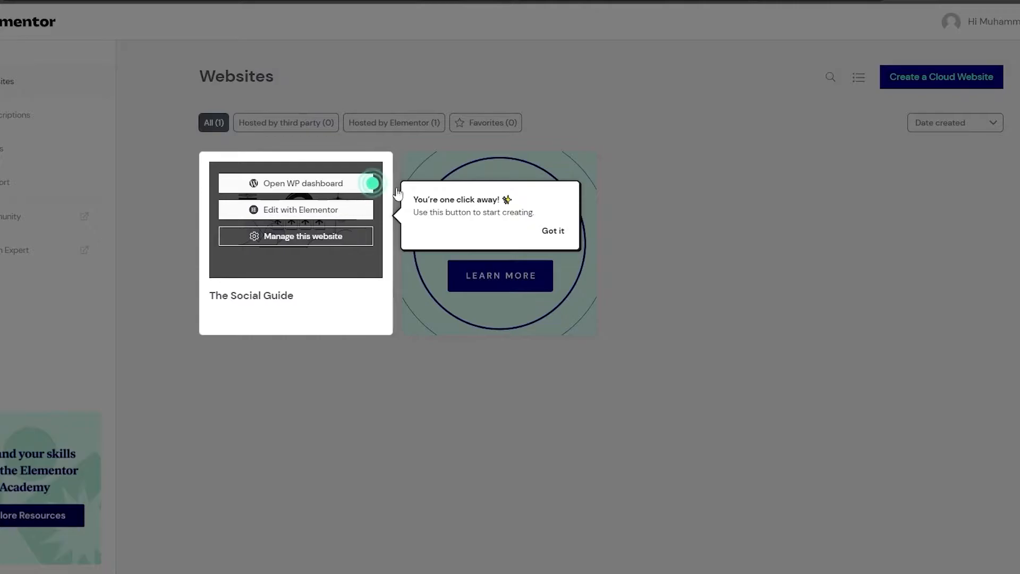
# - Dismiss the getting-started tip and open The Social Guide's WordPress dashboard
pyautogui.click(556, 236)
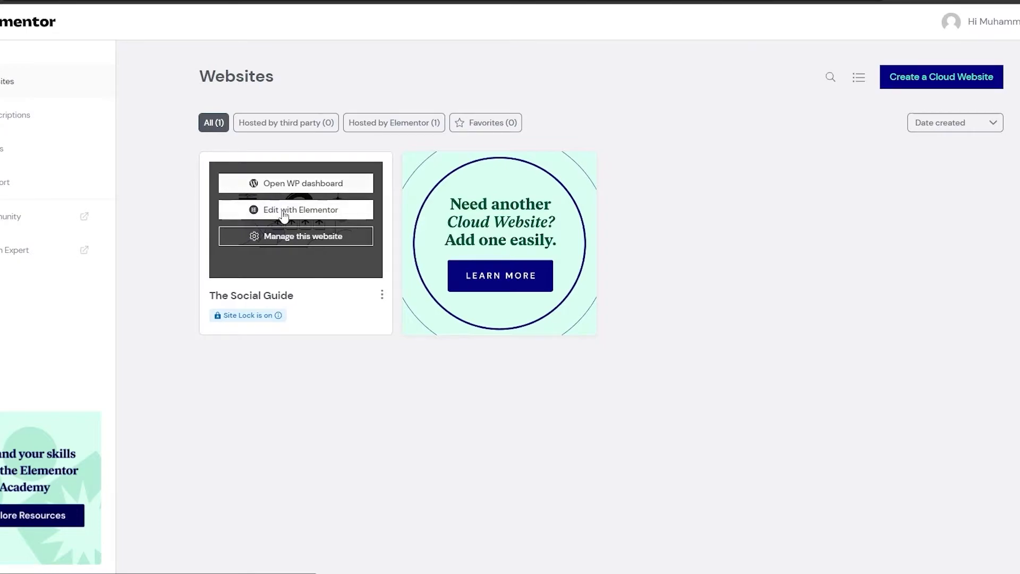
pyautogui.click(299, 187)
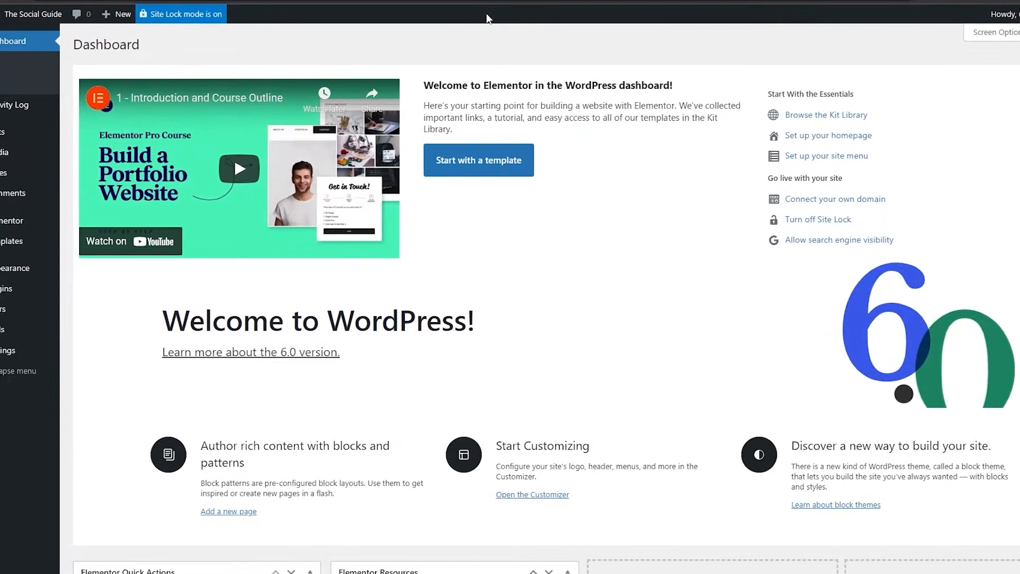
pyautogui.scroll(-2, 486, 148)
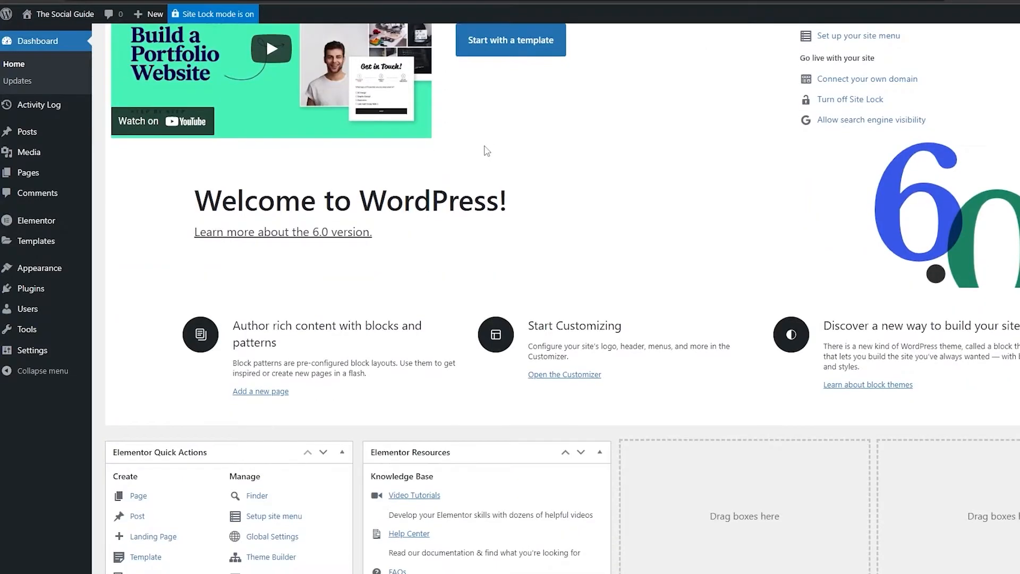
pyautogui.scroll(-1, 488, 143)
pyautogui.scroll(3, 484, 140)
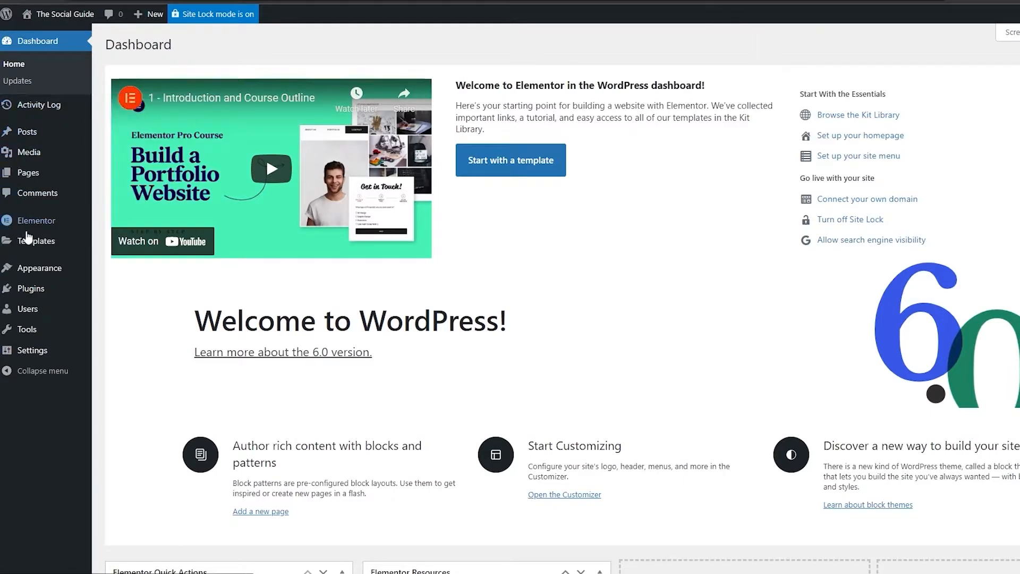
pyautogui.moveTo(28, 227)
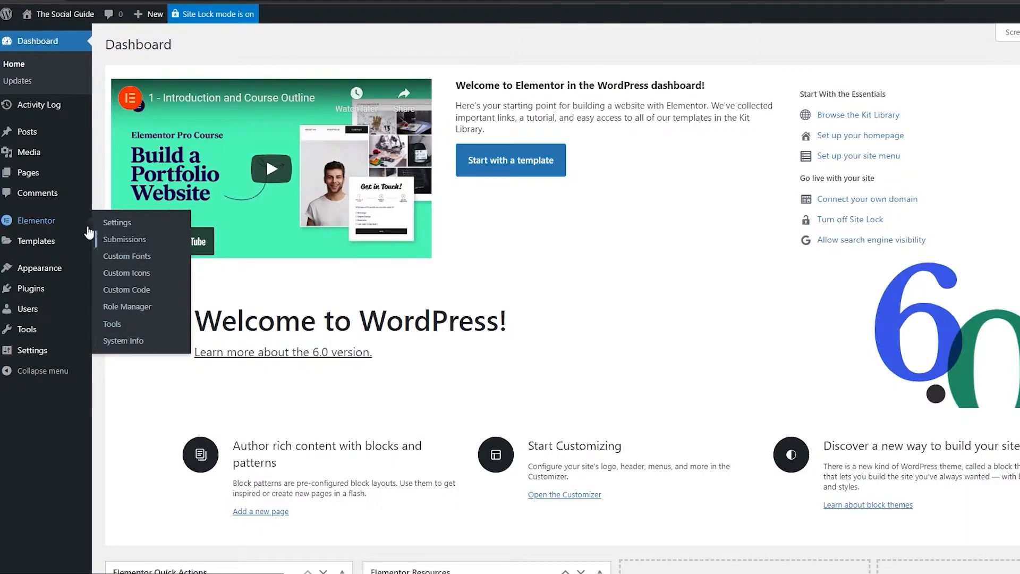
pyautogui.moveTo(34, 245)
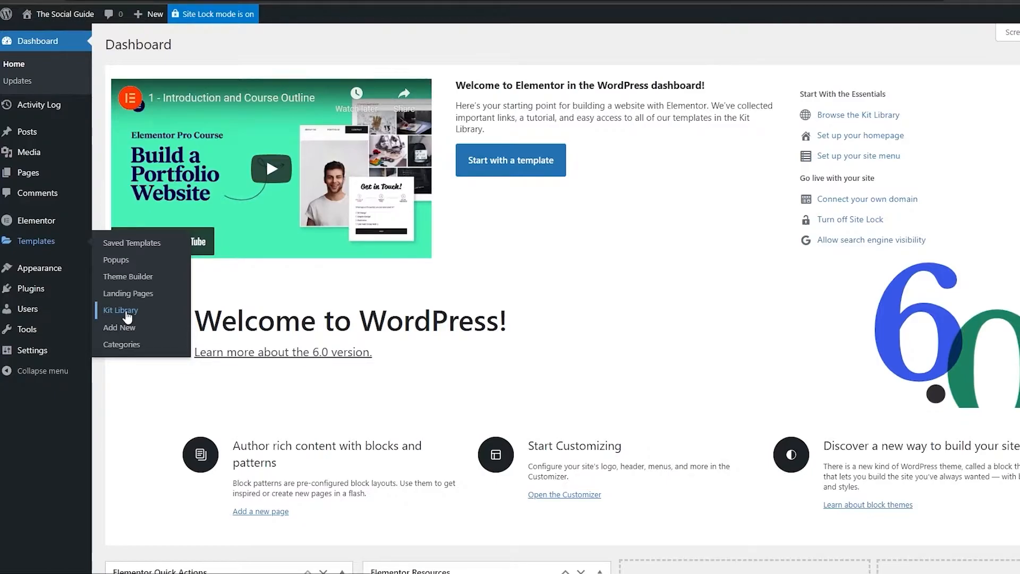
# - Open the Template Kits library and scroll through the kits
pyautogui.click(127, 316)
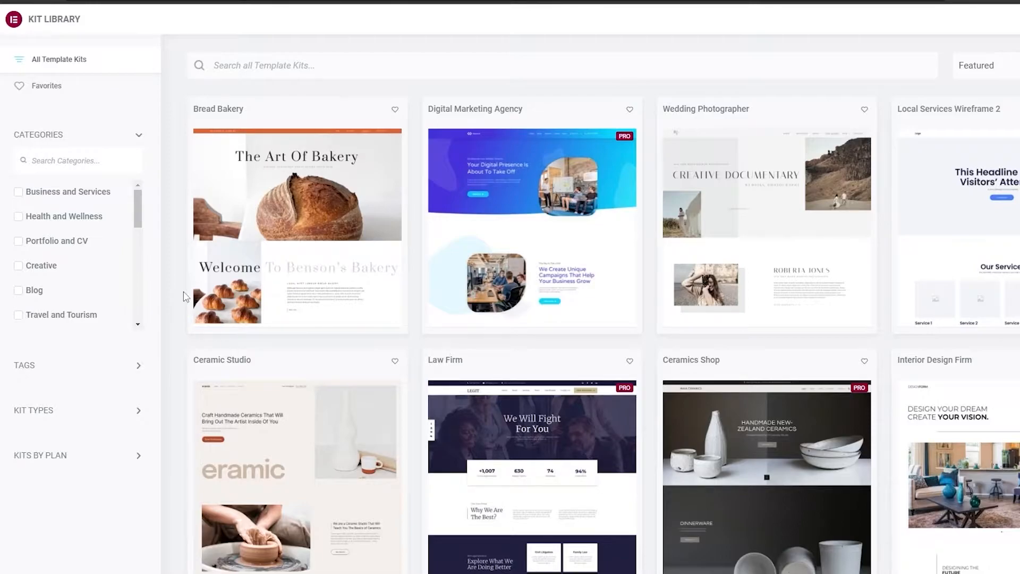
pyautogui.scroll(-3, 326, 260)
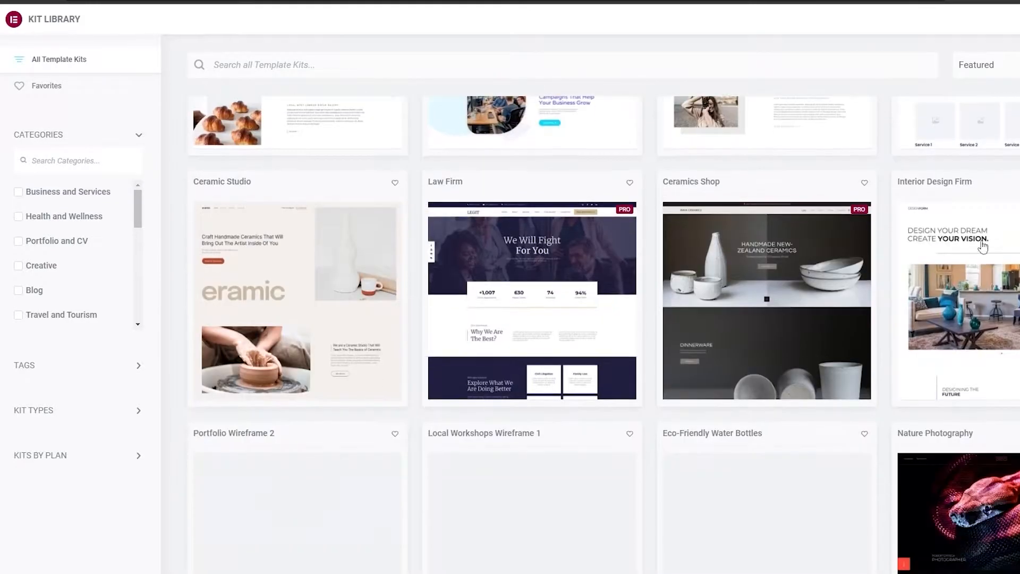
pyautogui.scroll(-5, 326, 260)
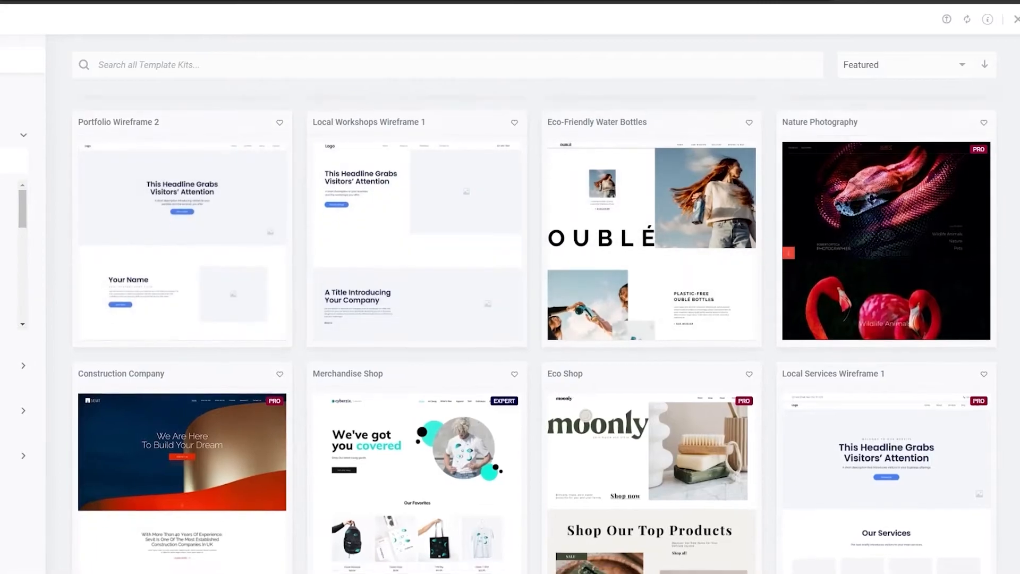
pyautogui.scroll(2, 299, 280)
pyautogui.scroll(-3, 896, 320)
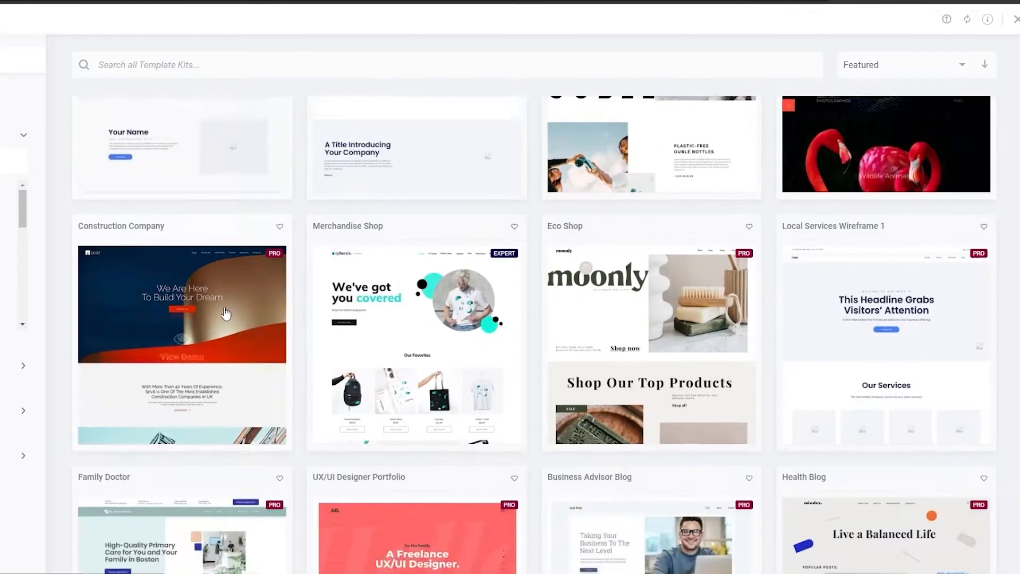
pyautogui.scroll(-3, 896, 320)
pyautogui.scroll(14, 507, 513)
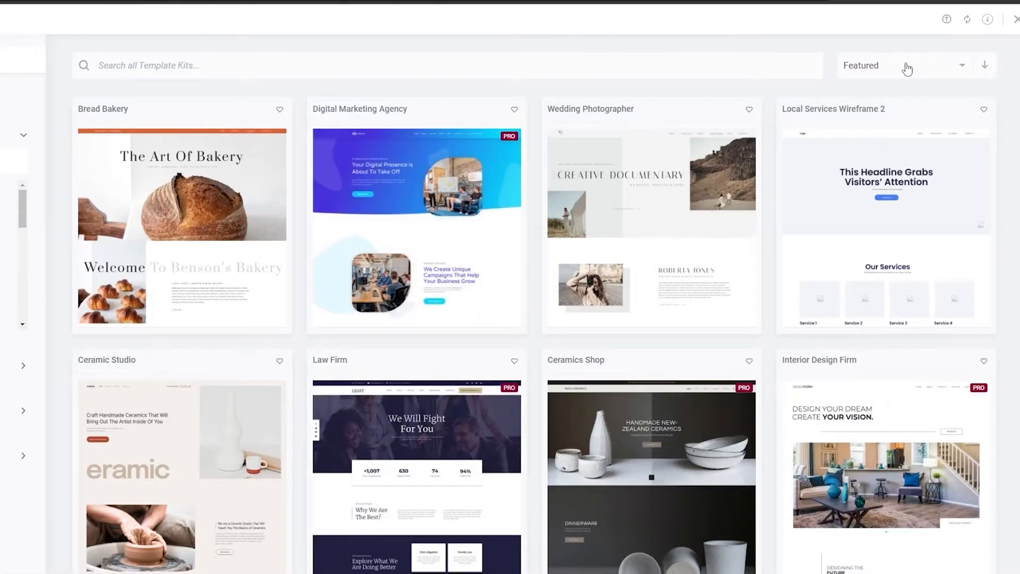
# - Sort the kits by newest and scroll down the list
pyautogui.click(969, 71)
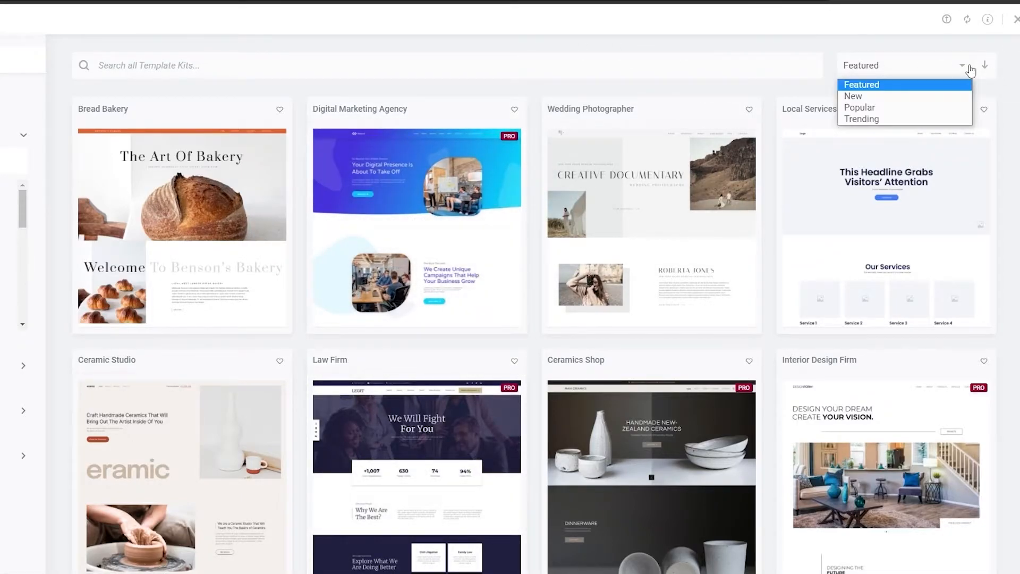
pyautogui.click(889, 97)
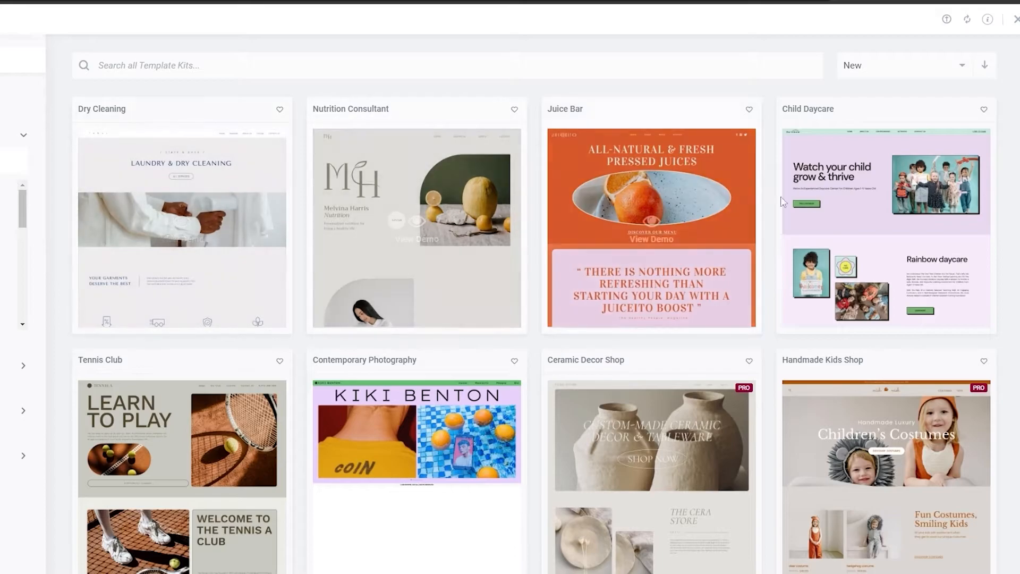
pyautogui.scroll(-3, 223, 241)
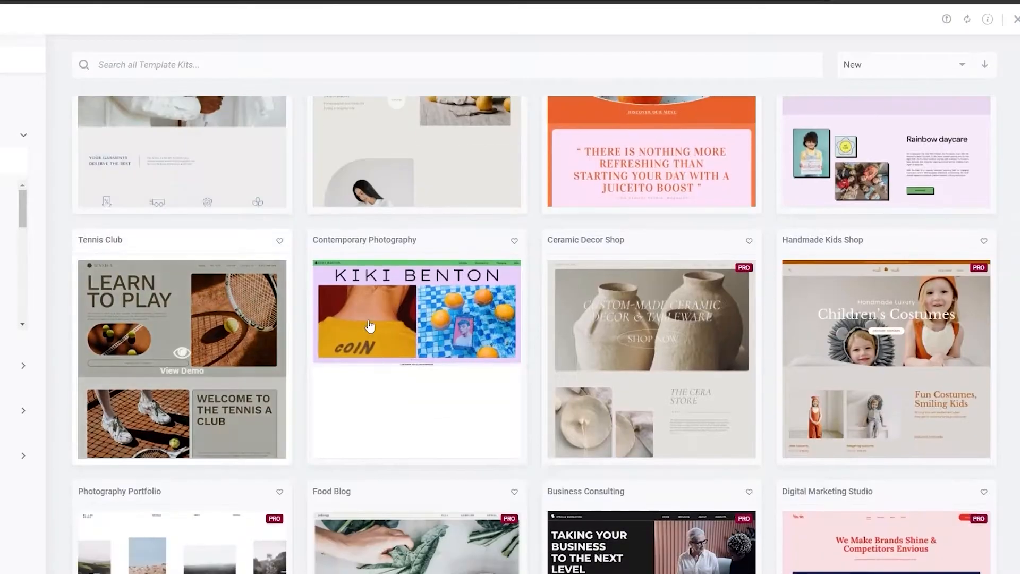
pyautogui.scroll(-1, 88, 490)
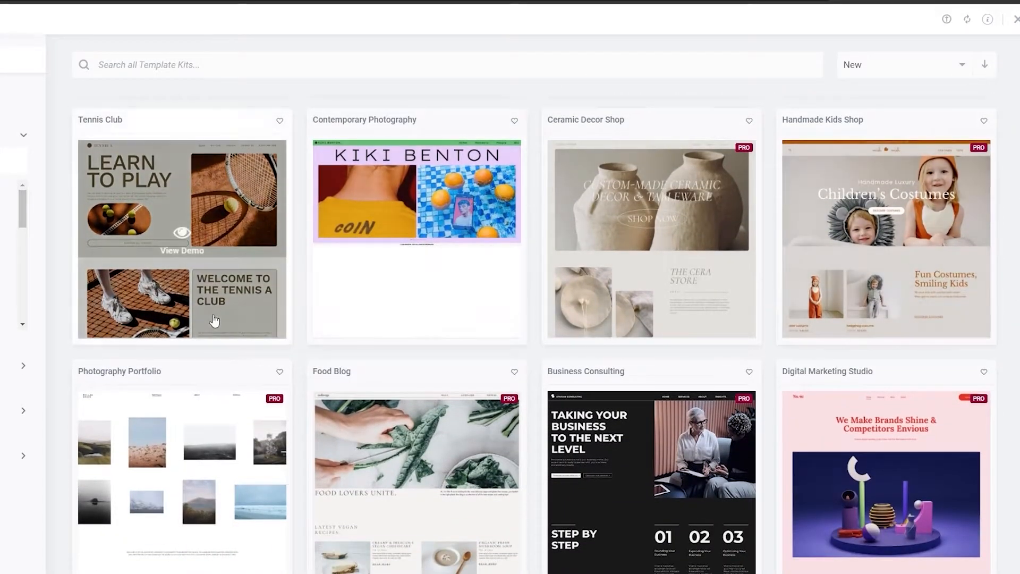
pyautogui.scroll(-2, 509, 342)
pyautogui.scroll(-4, 334, 307)
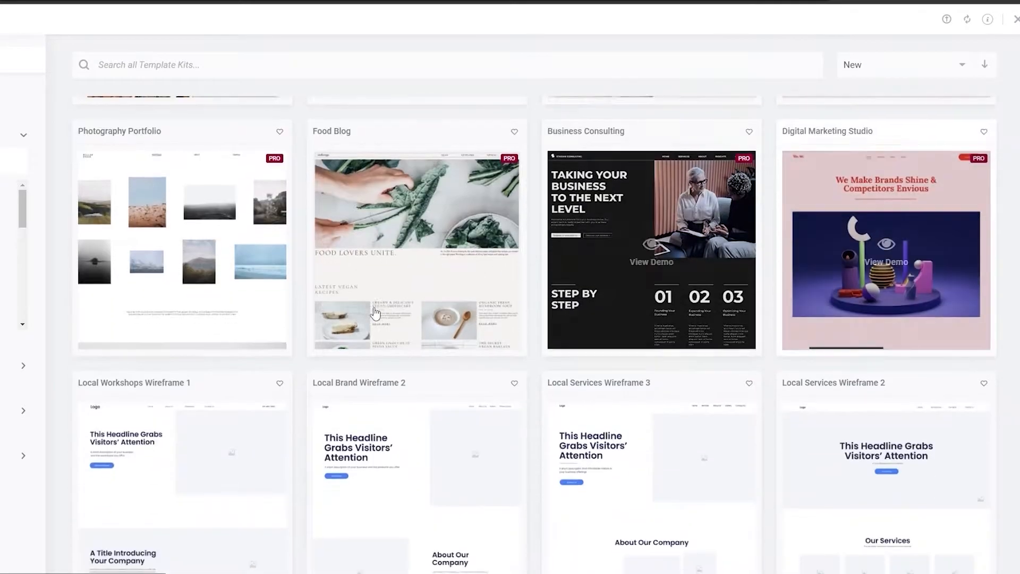
pyautogui.scroll(-7, 315, 308)
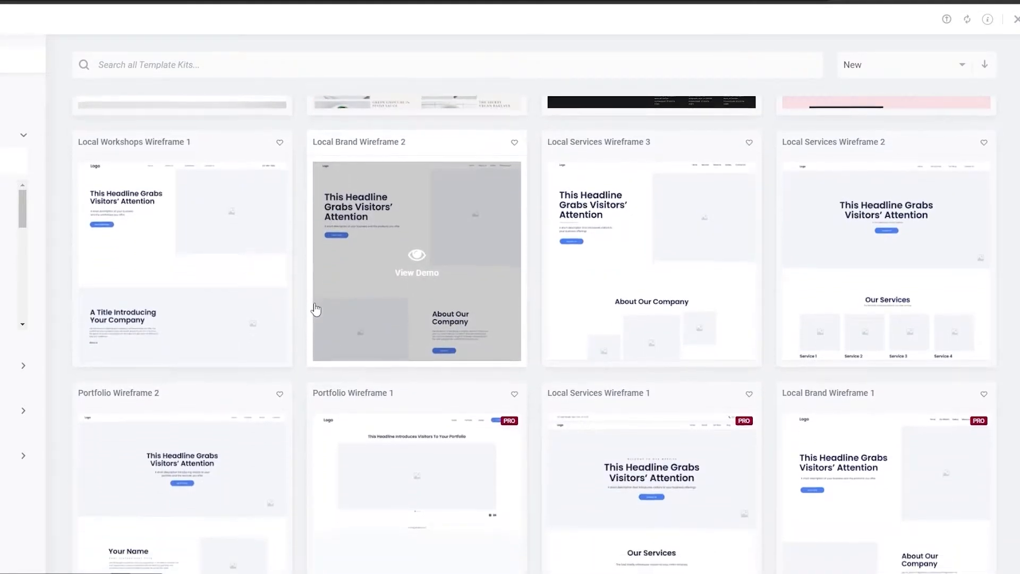
pyautogui.scroll(-5, 315, 309)
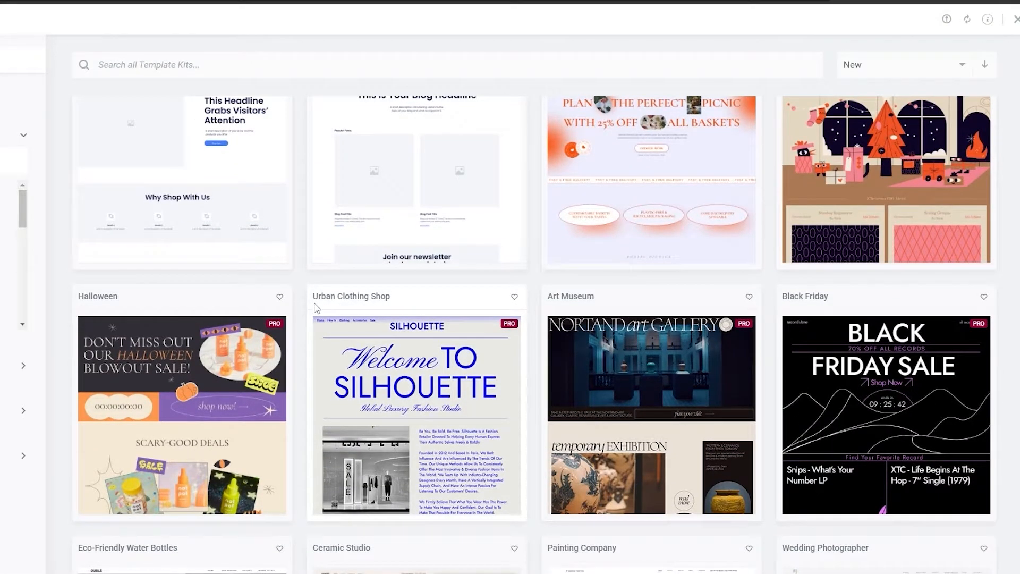
pyautogui.scroll(-5, 317, 313)
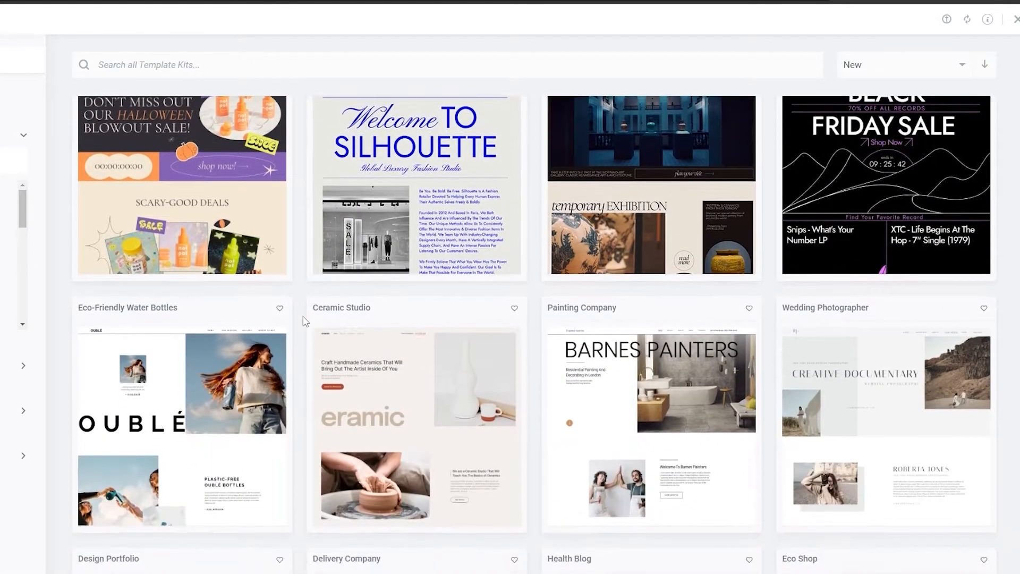
pyautogui.scroll(-3, 302, 319)
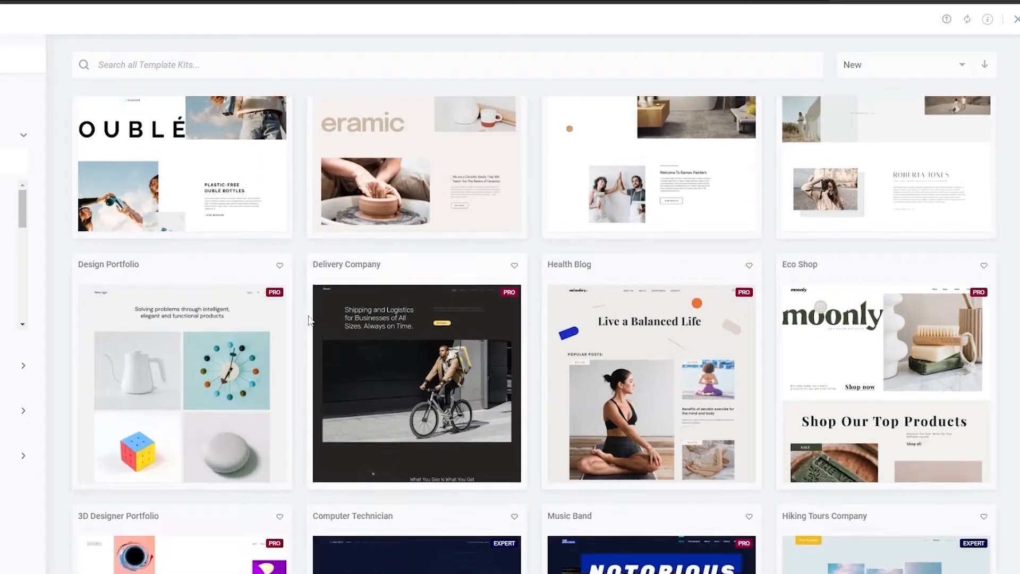
pyautogui.scroll(5, 313, 316)
pyautogui.scroll(20, 314, 314)
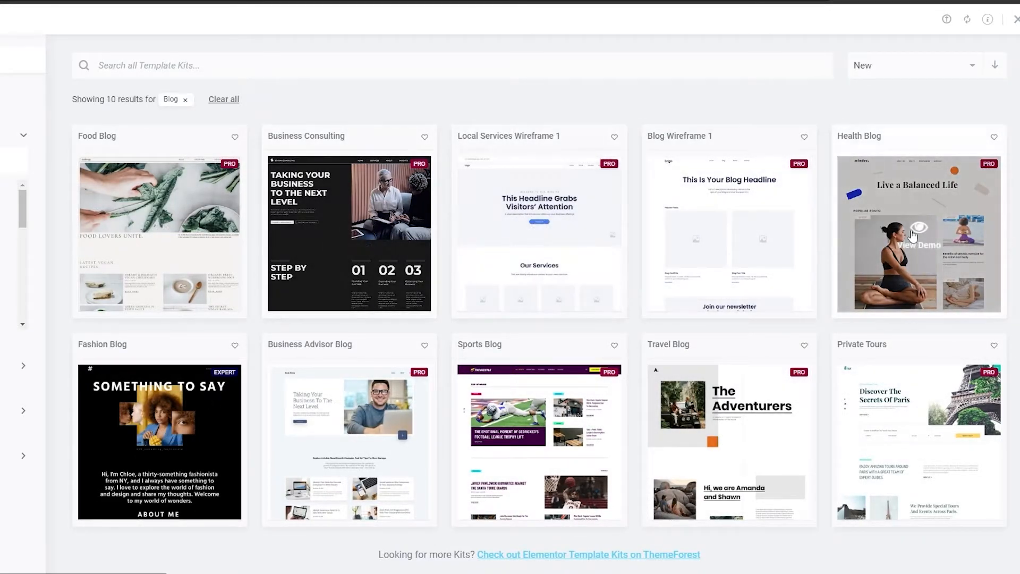
# - Open the Health Blog kit's demo preview and scroll through its page
pyautogui.click(912, 236)
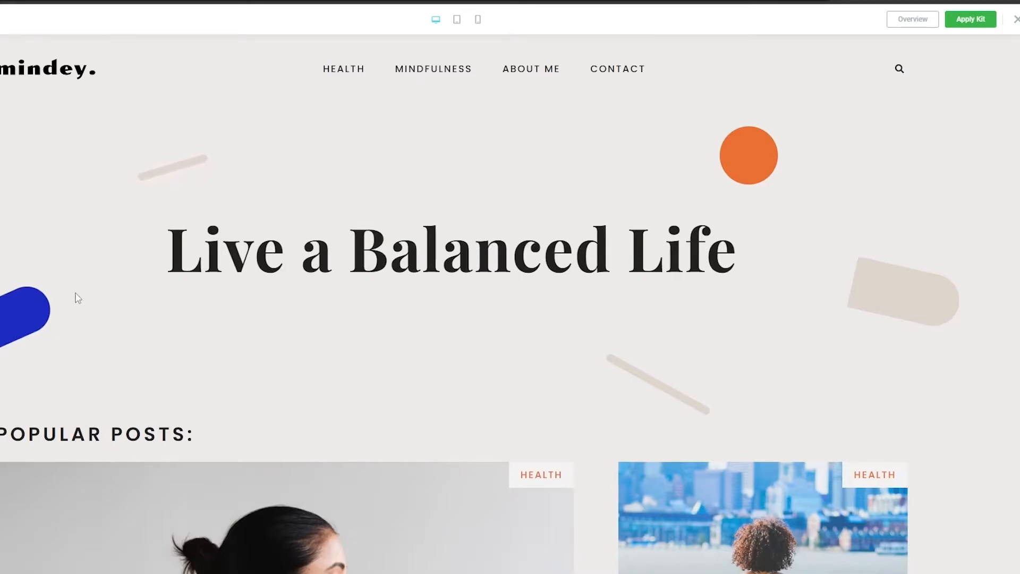
pyautogui.scroll(-5, 212, 211)
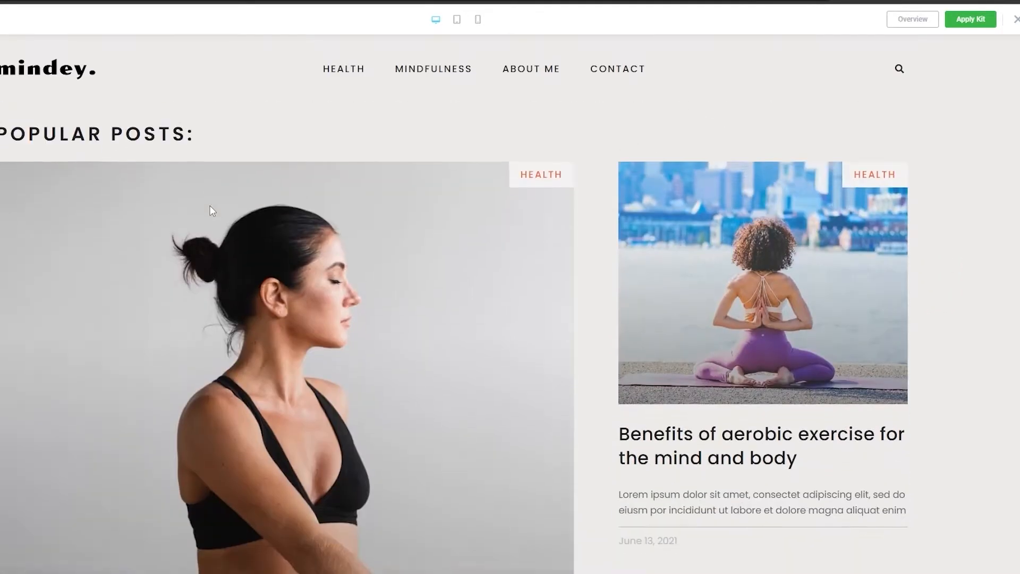
pyautogui.scroll(4, 212, 210)
pyautogui.scroll(-5, 211, 211)
pyautogui.scroll(-4, 210, 210)
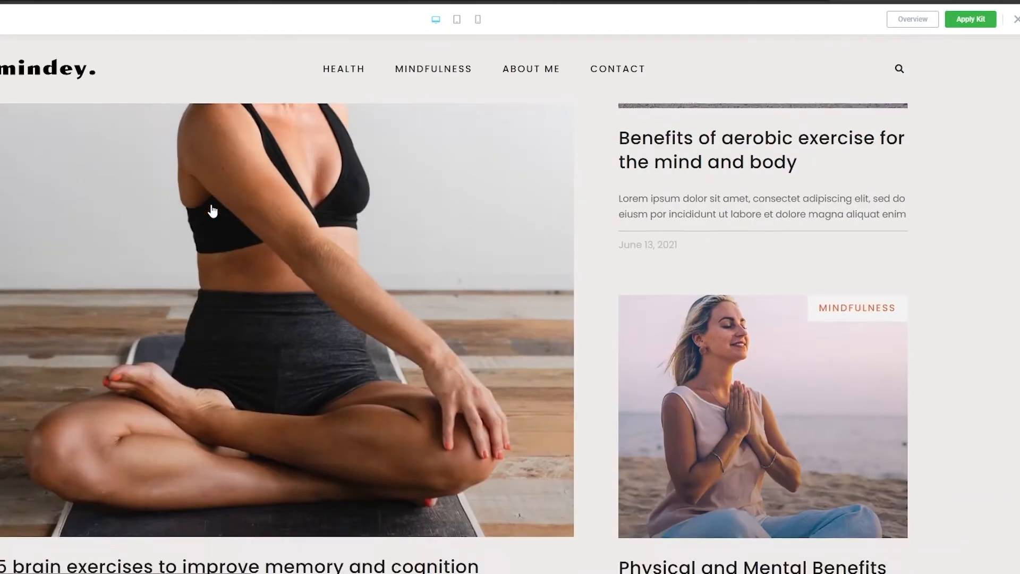
pyautogui.scroll(-10, 212, 211)
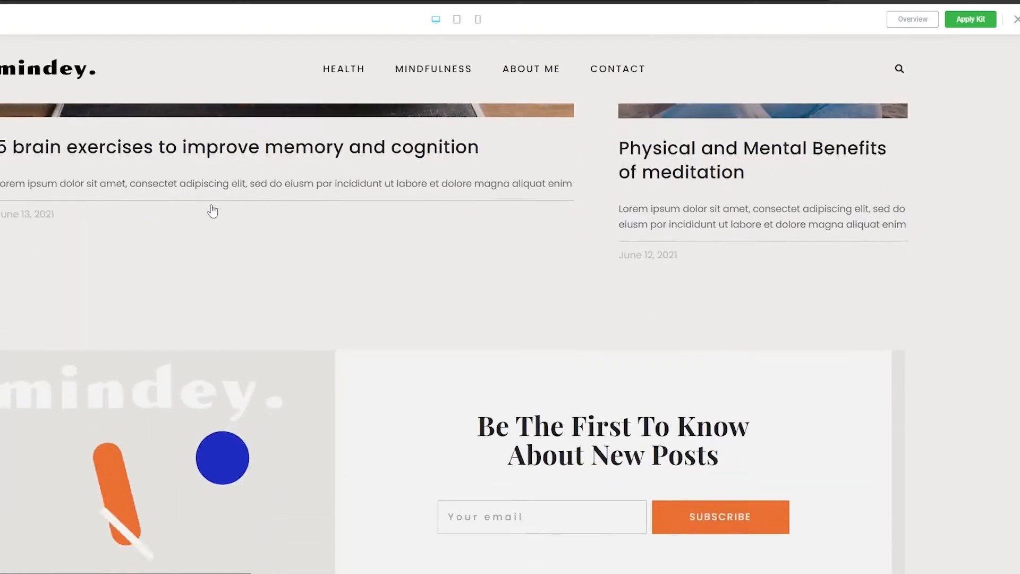
pyautogui.scroll(-8, 211, 211)
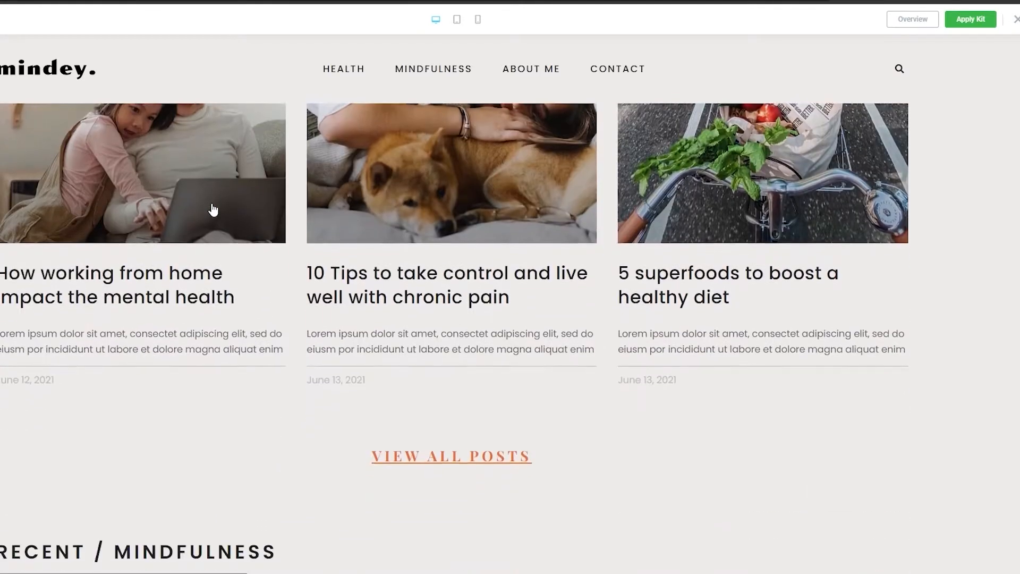
pyautogui.scroll(-3, 221, 210)
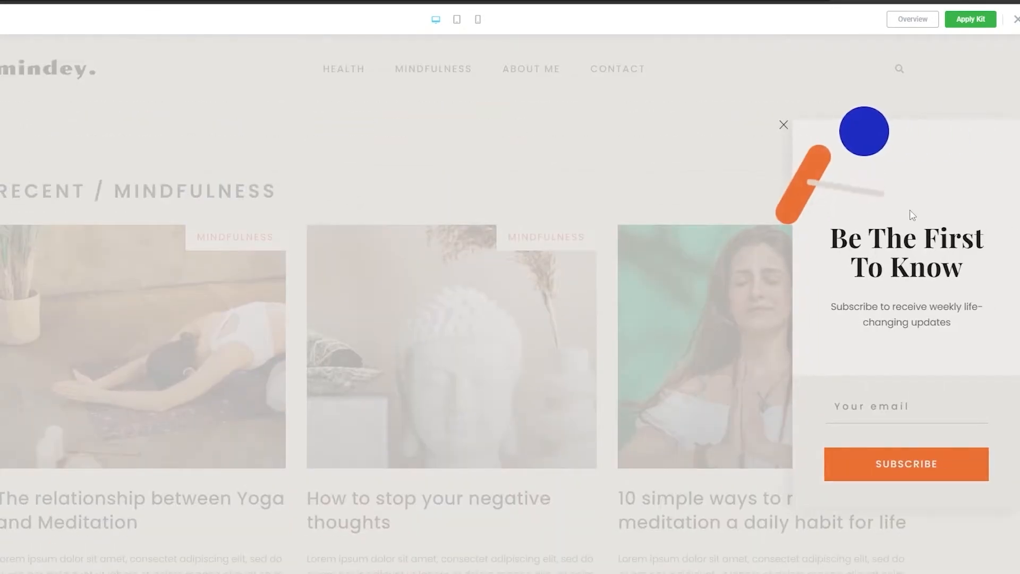
pyautogui.scroll(-2, 621, 284)
pyautogui.scroll(9, 622, 285)
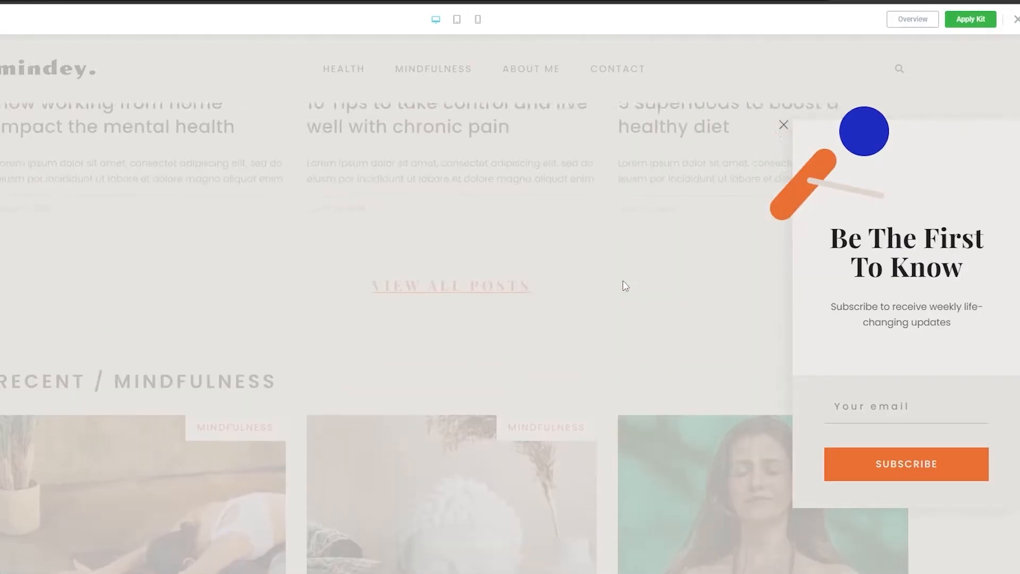
# - Close the newsletter signup popup and scroll back up the demo
pyautogui.click(784, 126)
pyautogui.scroll(-9, 599, 330)
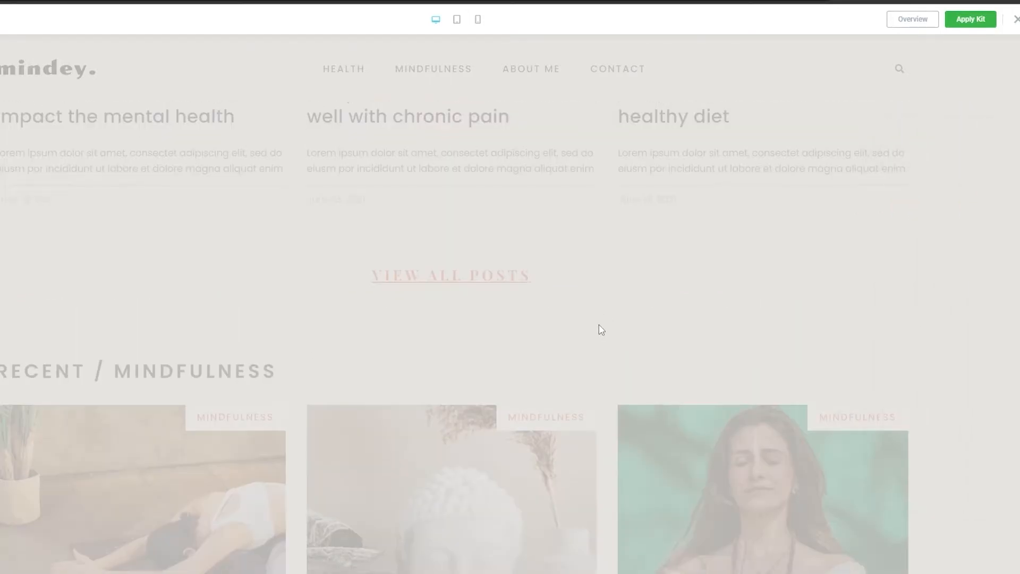
pyautogui.scroll(20, 572, 330)
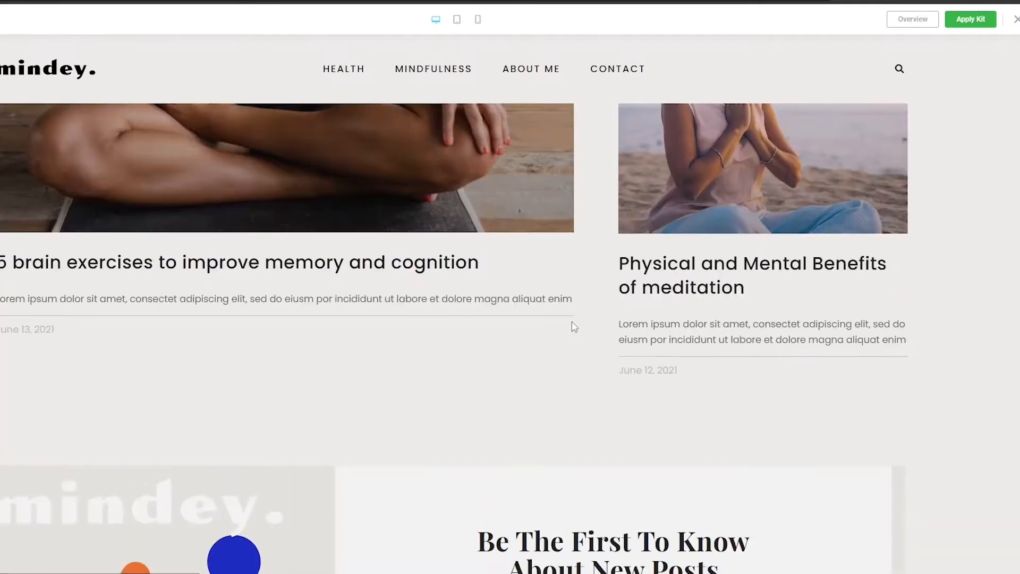
pyautogui.scroll(3, 577, 323)
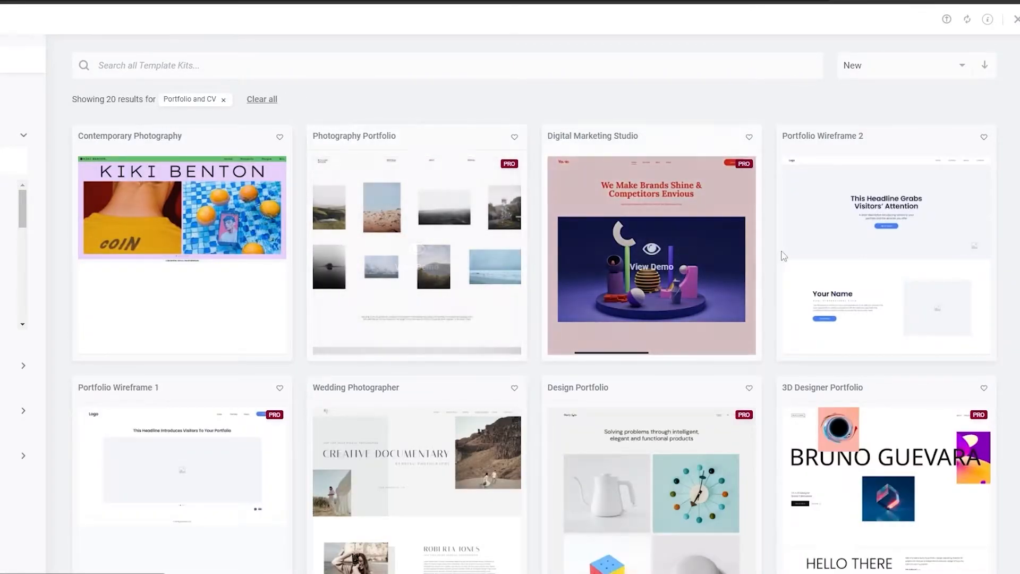
# - Scroll through the filtered kit list, ending back at the top
pyautogui.scroll(-10, 294, 324)
pyautogui.scroll(-3, 294, 325)
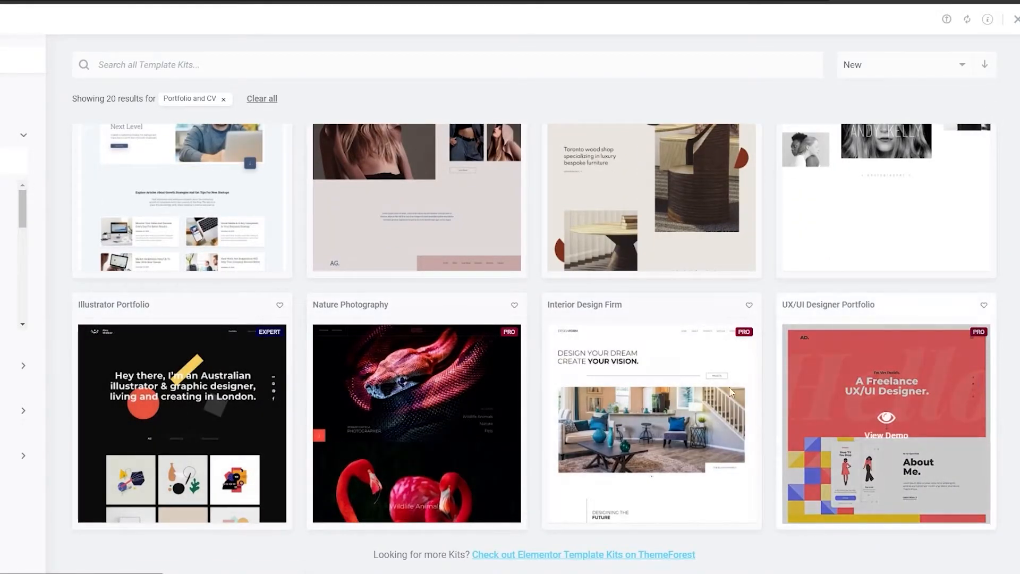
pyautogui.scroll(15, 269, 393)
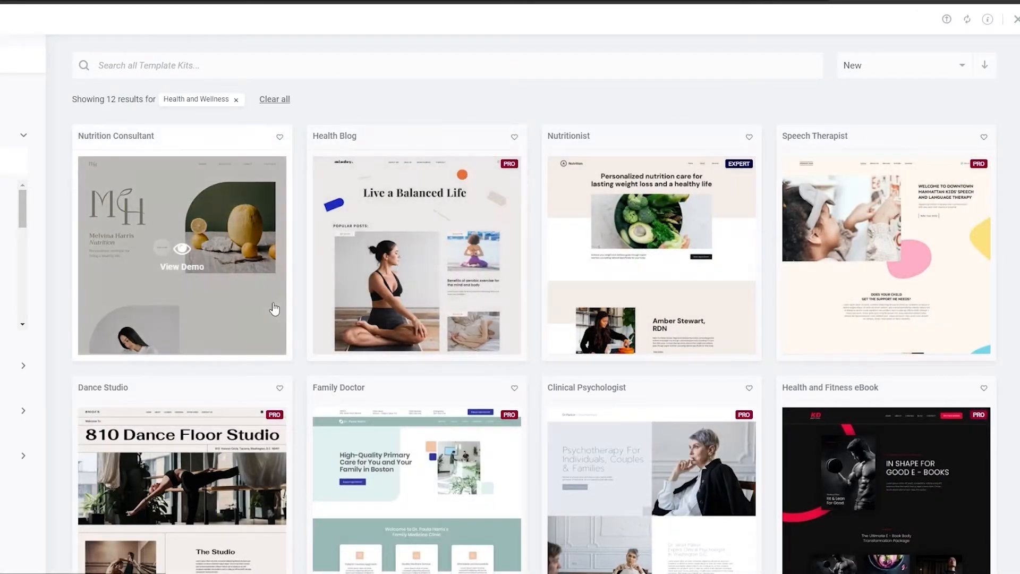
pyautogui.scroll(-3, 299, 319)
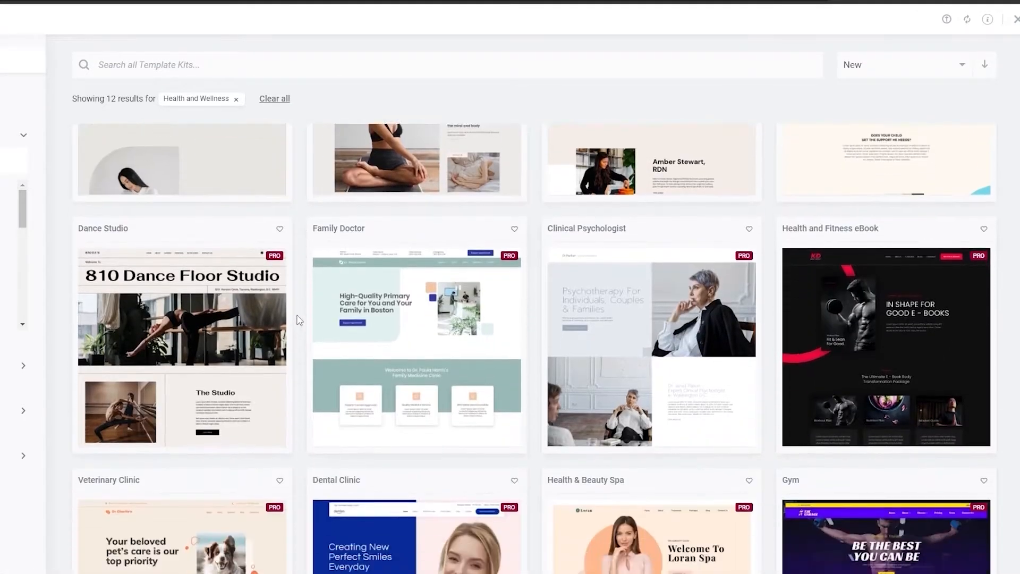
pyautogui.scroll(-1, 298, 319)
pyautogui.scroll(-3, 299, 319)
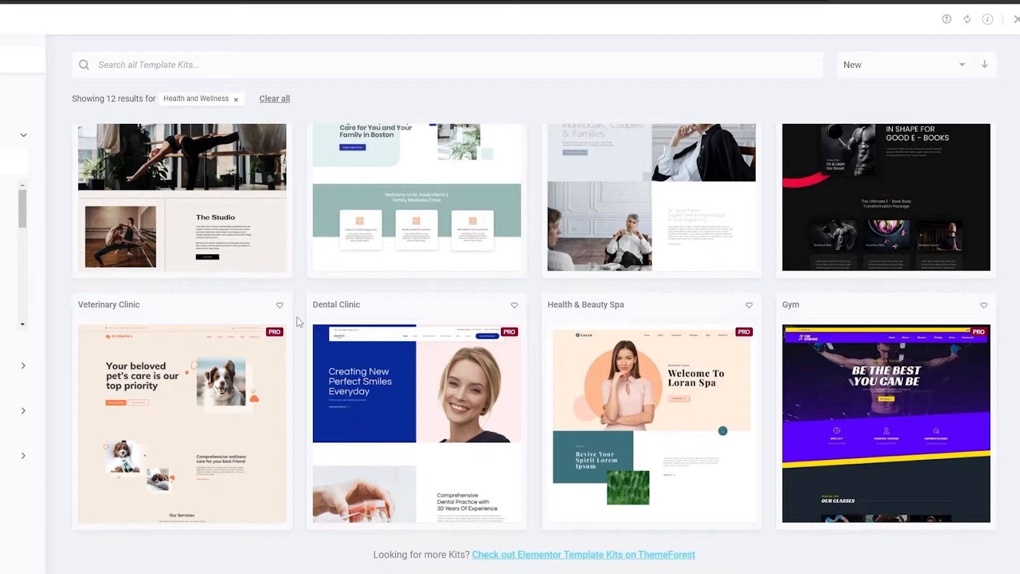
pyautogui.scroll(6, 680, 392)
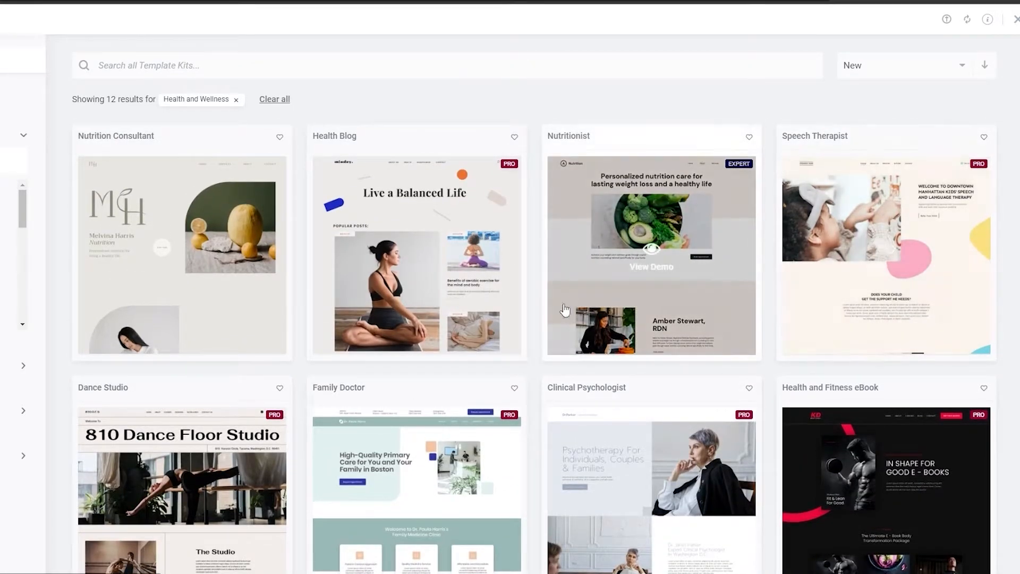
# - Preview the Nutritionist kit's demo page, scrolling through it, then start a fresh browser tab
pyautogui.click(691, 267)
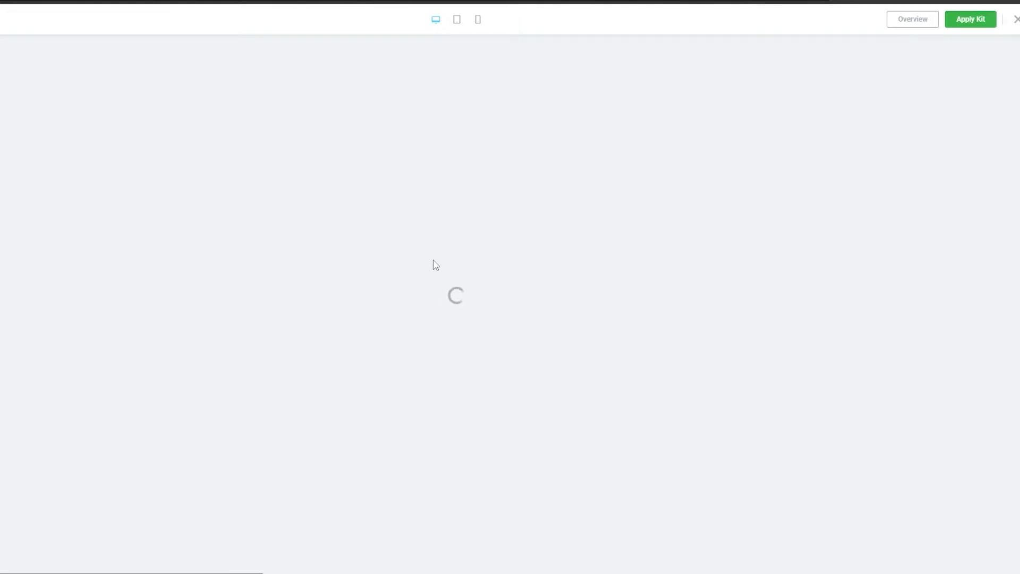
pyautogui.scroll(-12, 233, 128)
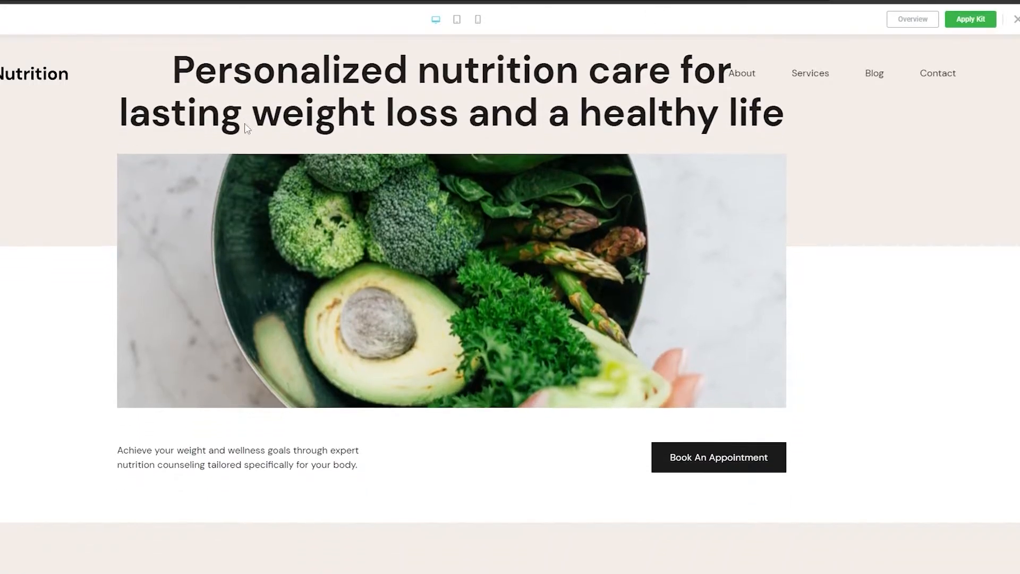
pyautogui.scroll(-10, 481, 243)
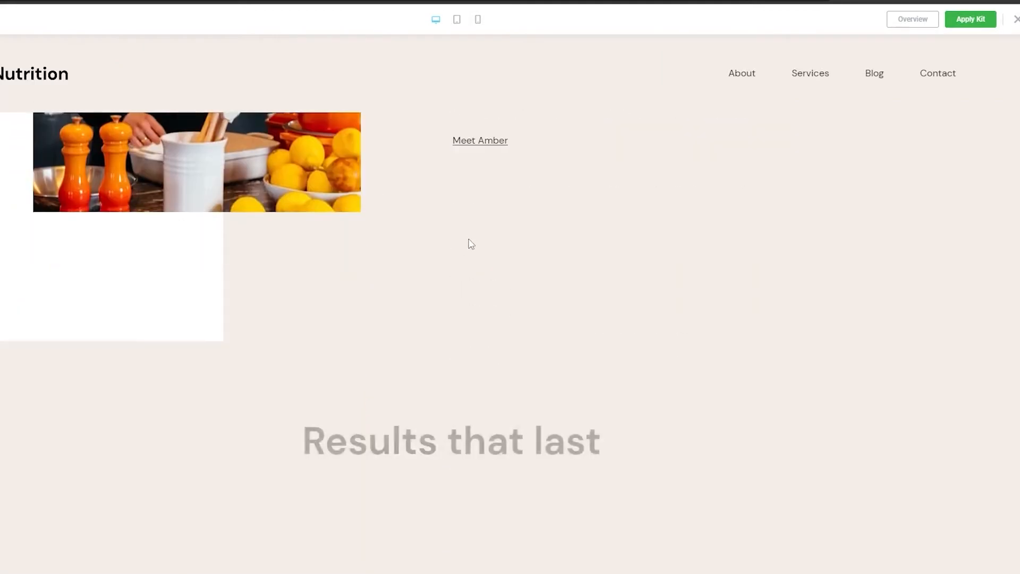
pyautogui.scroll(20, 470, 245)
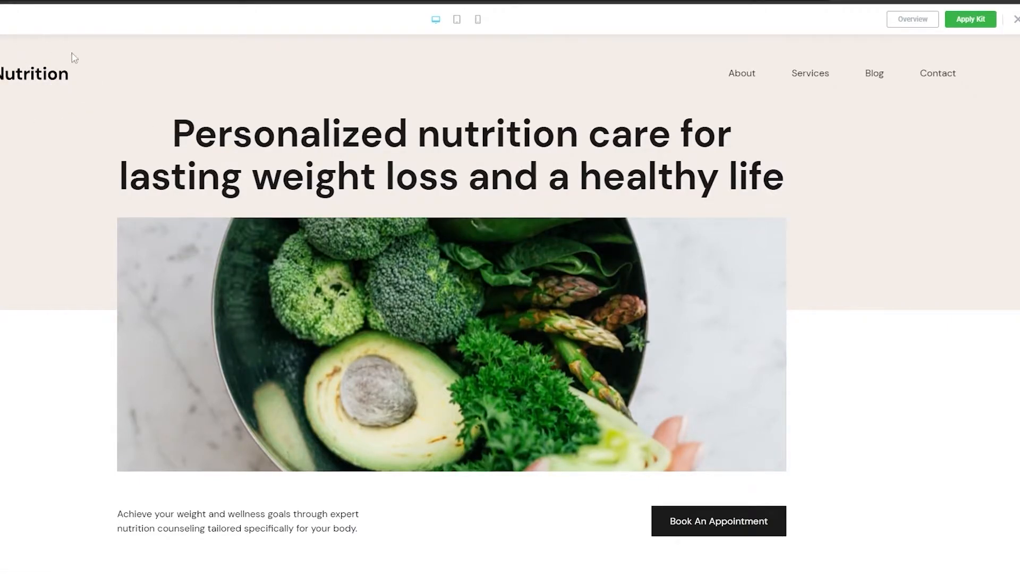
pyautogui.scroll(-1, 28, 109)
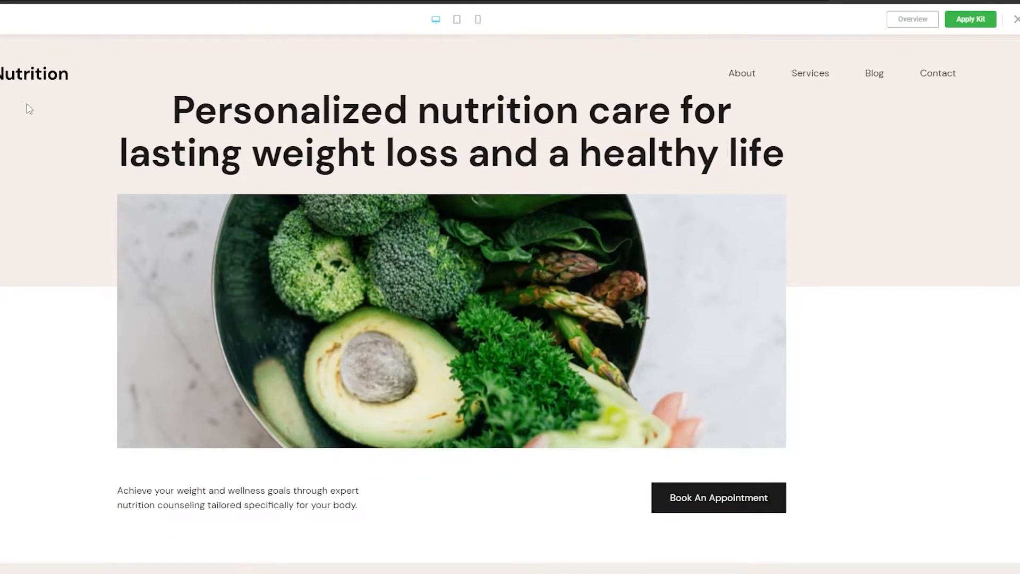
pyautogui.scroll(-15, 183, 232)
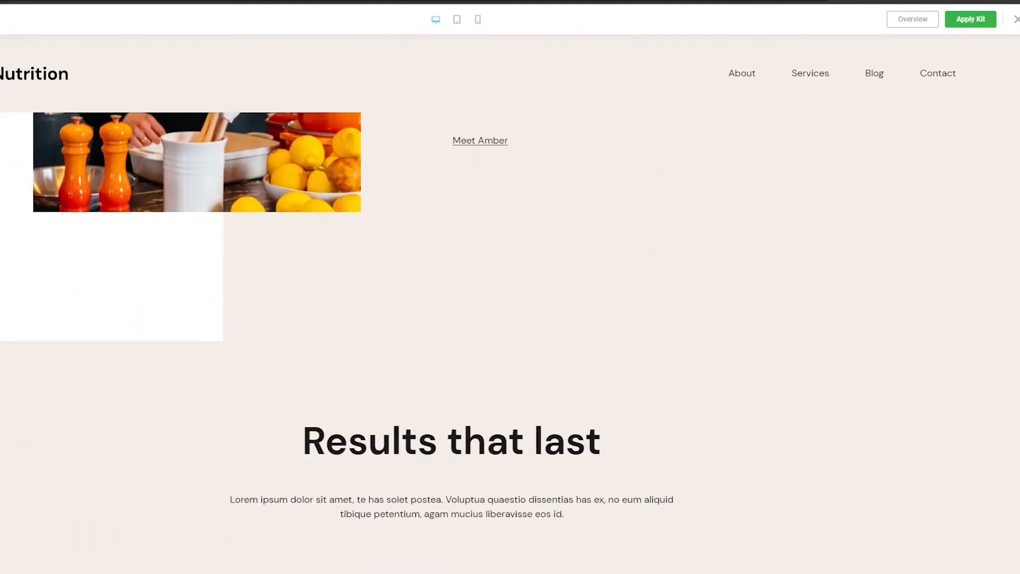
pyautogui.scroll(-12, 425, 207)
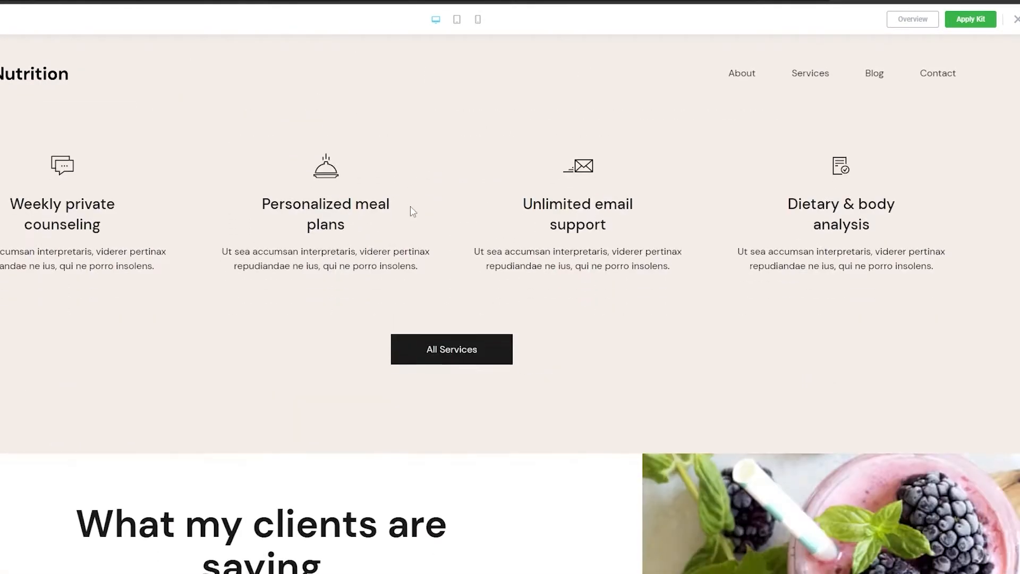
pyautogui.scroll(5, 420, 210)
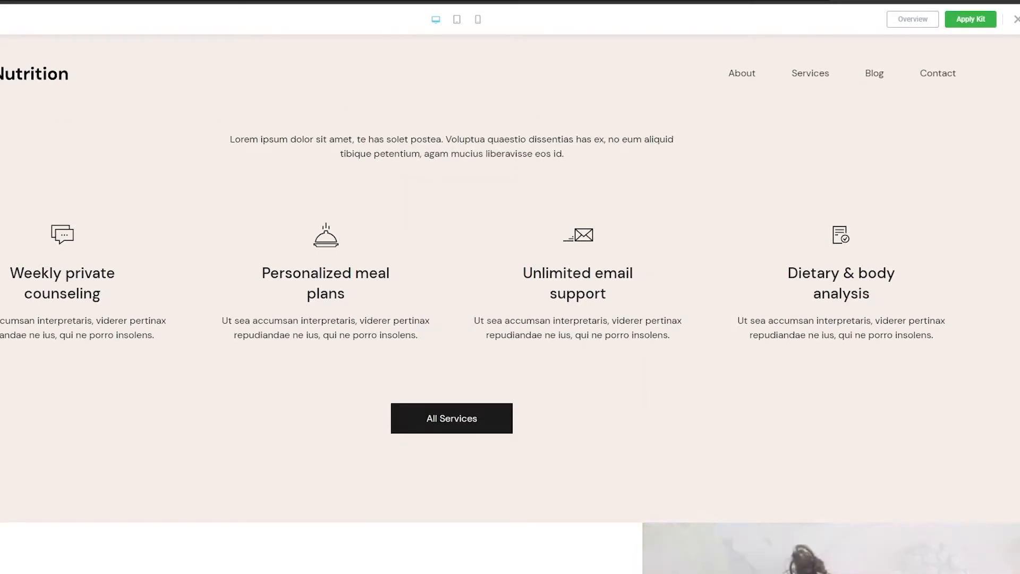
pyautogui.hotkey('ctrl', 't')
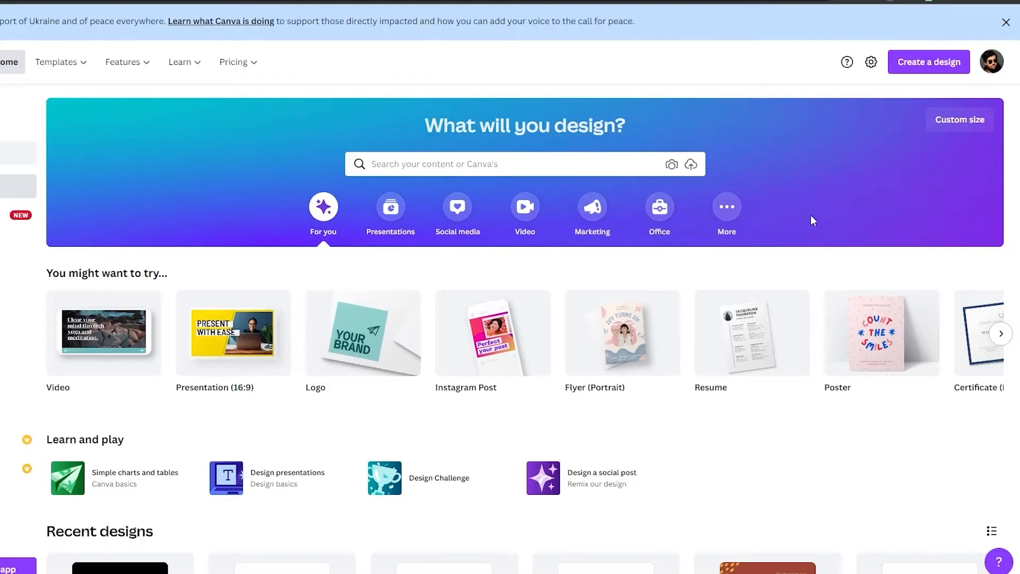
# - Search Canva templates for 'monogram' and scroll the results to locate the Claudia Alves design
pyautogui.click(436, 163)
pyautogui.write('monogram')
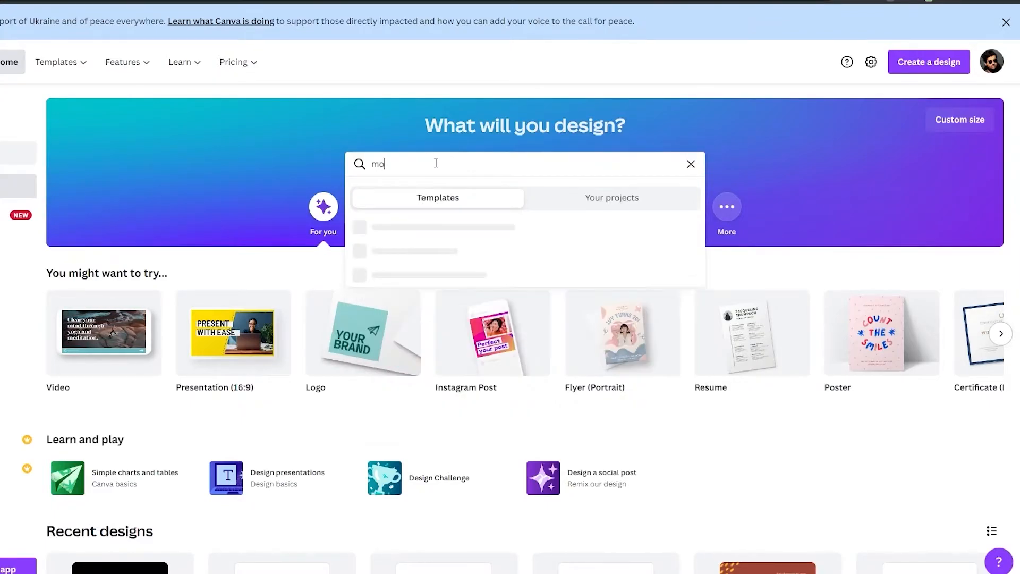
pyautogui.press('Return')
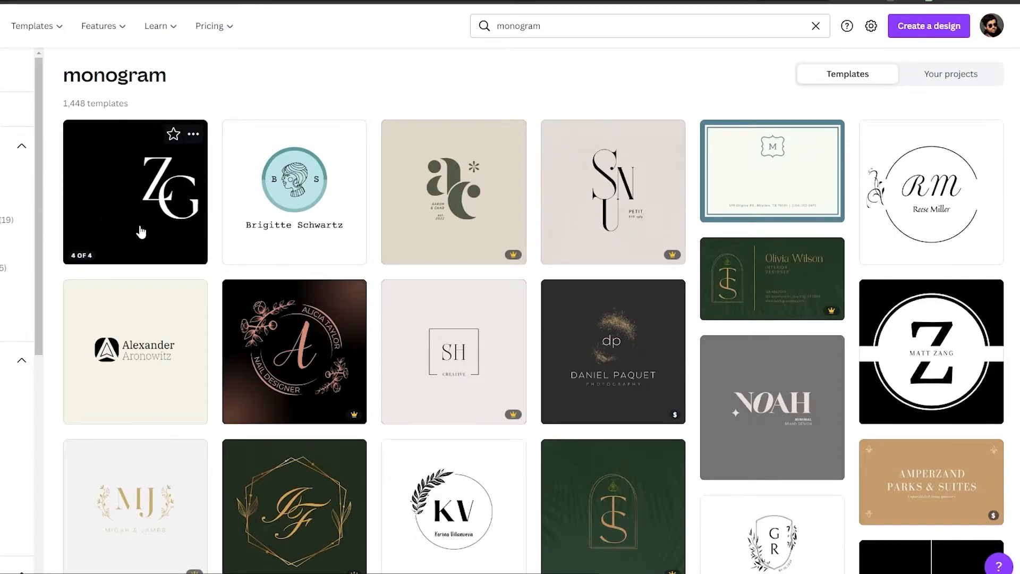
pyautogui.scroll(-7, 323, 241)
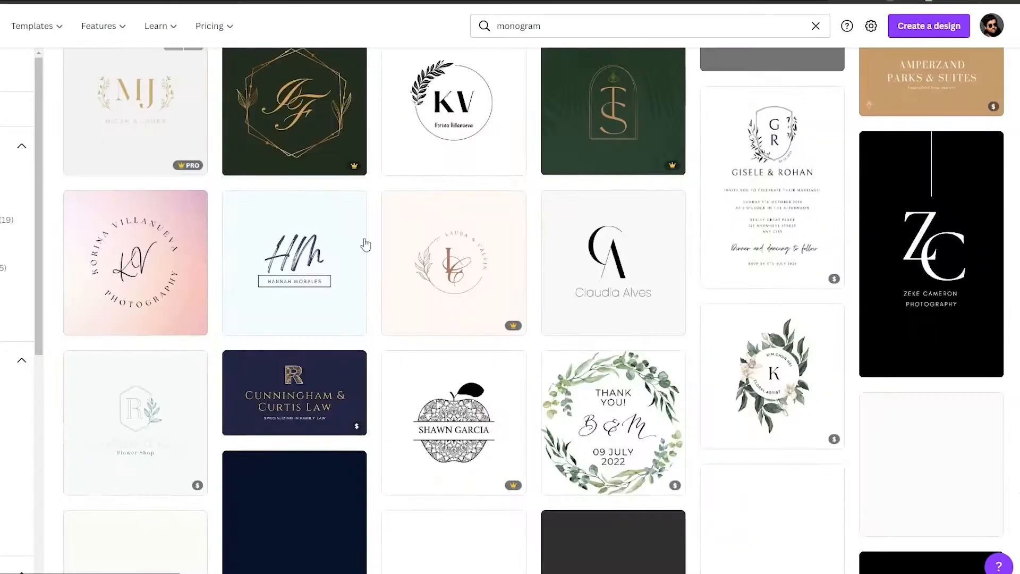
pyautogui.scroll(-3, 538, 243)
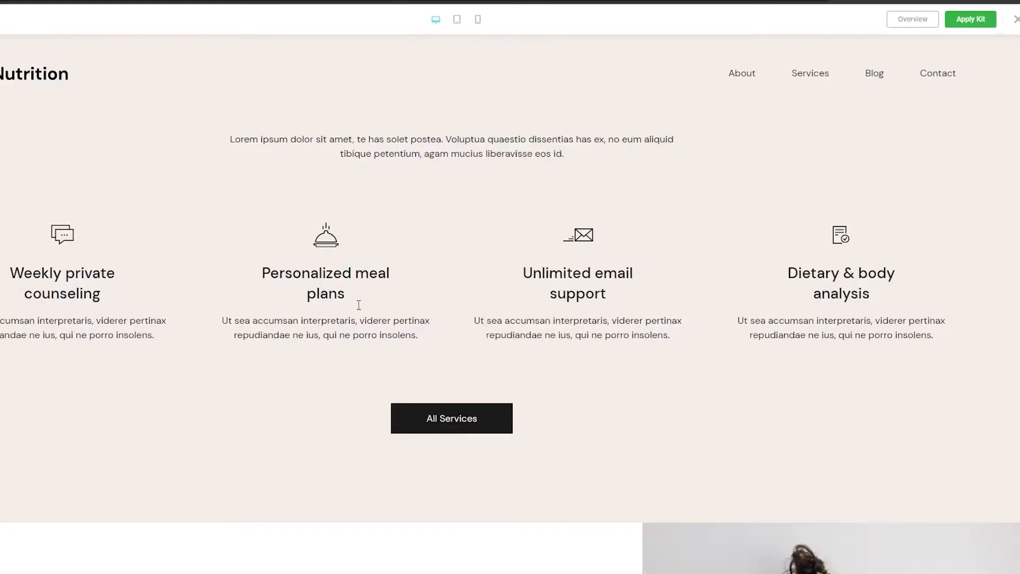
pyautogui.scroll(1, 329, 356)
pyautogui.scroll(10, 329, 356)
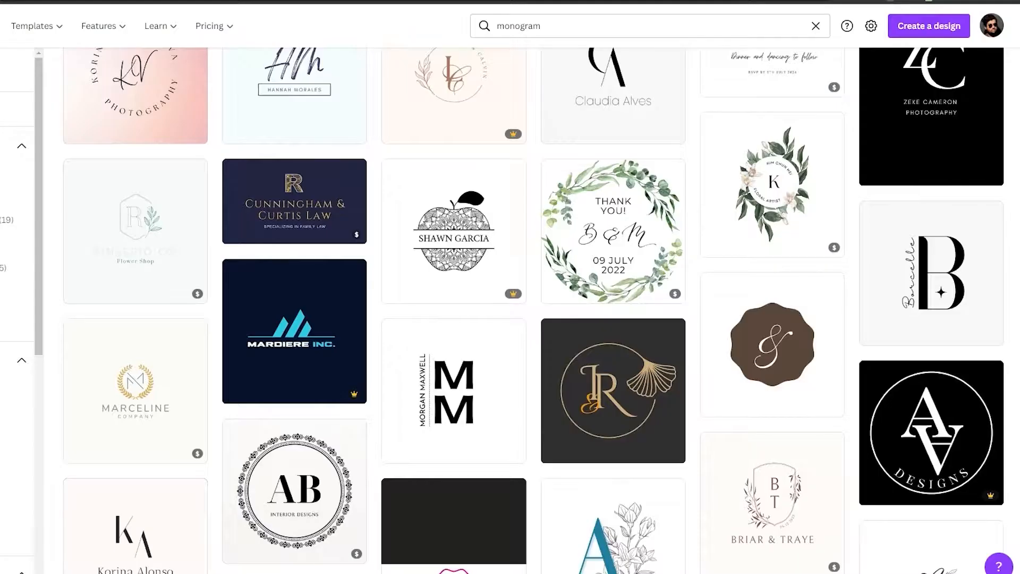
pyautogui.scroll(-5, 531, 335)
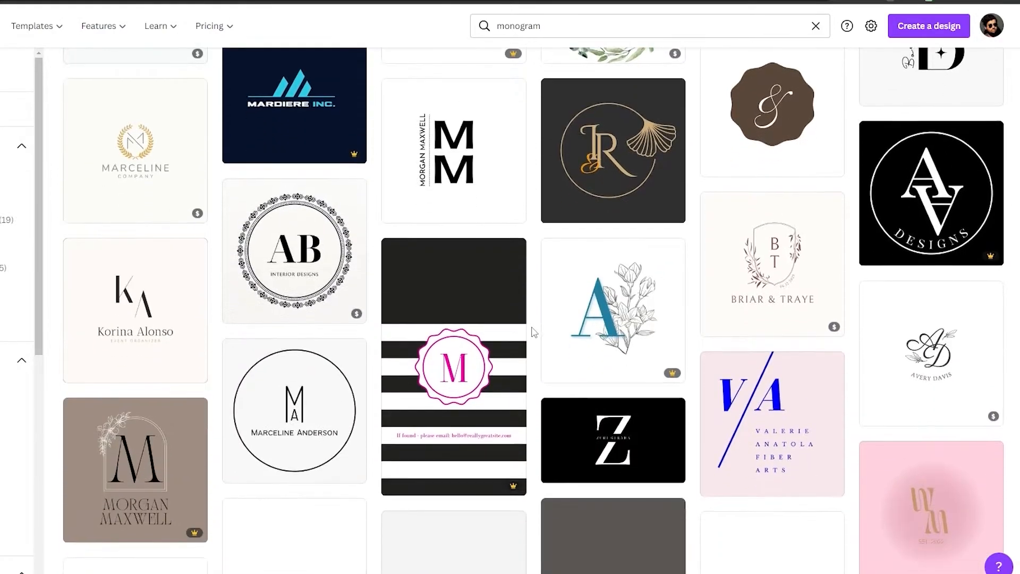
pyautogui.scroll(6, 534, 332)
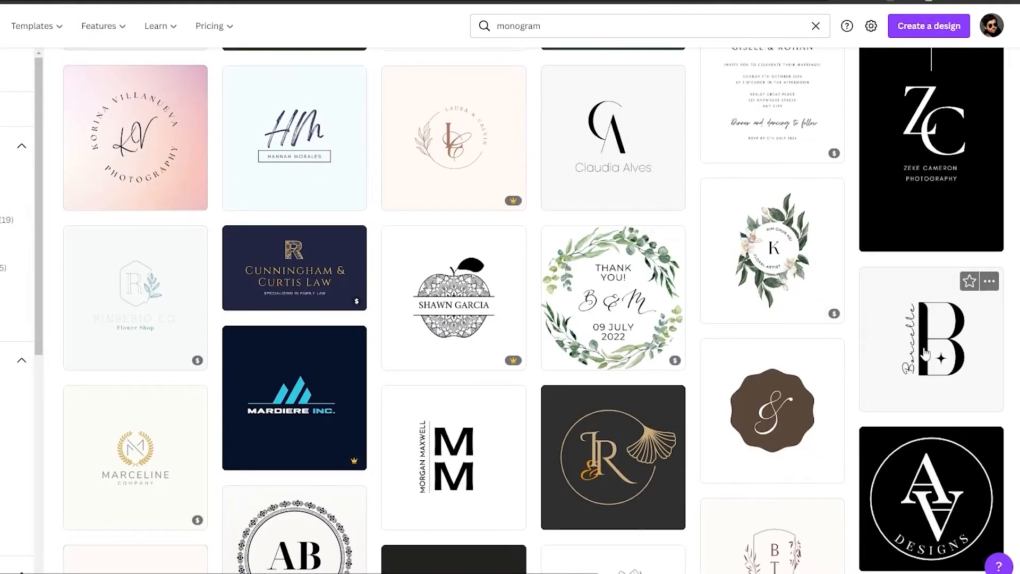
pyautogui.scroll(3, 667, 273)
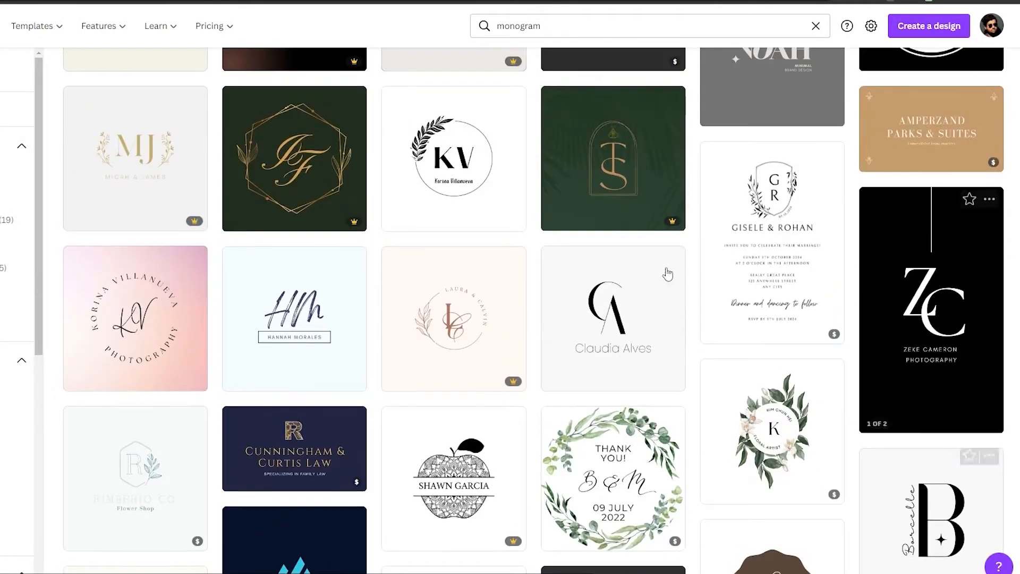
# - Open the Claudia Alves monogram template and set the name text to the Archive font
pyautogui.click(611, 333)
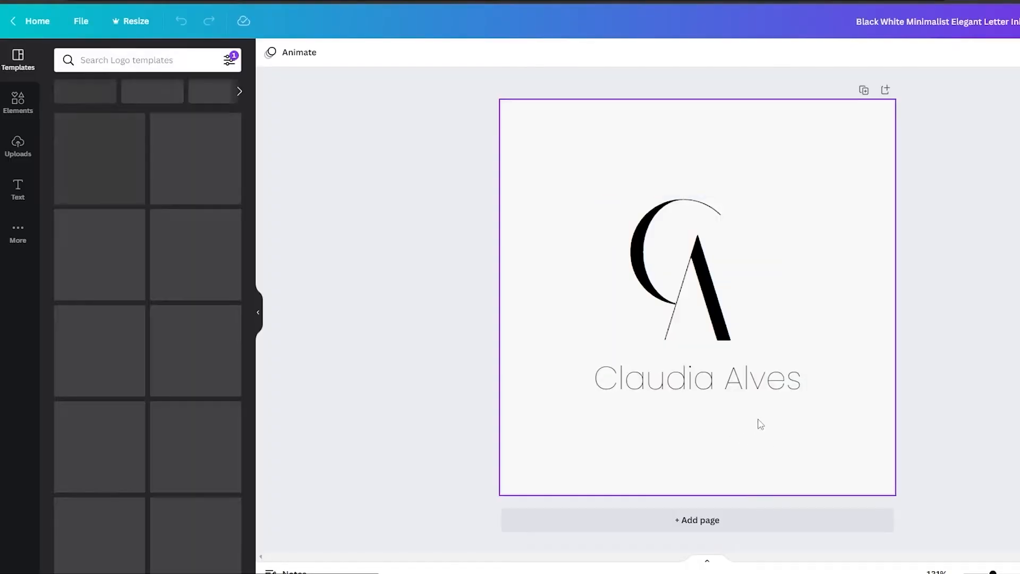
pyautogui.click(747, 380)
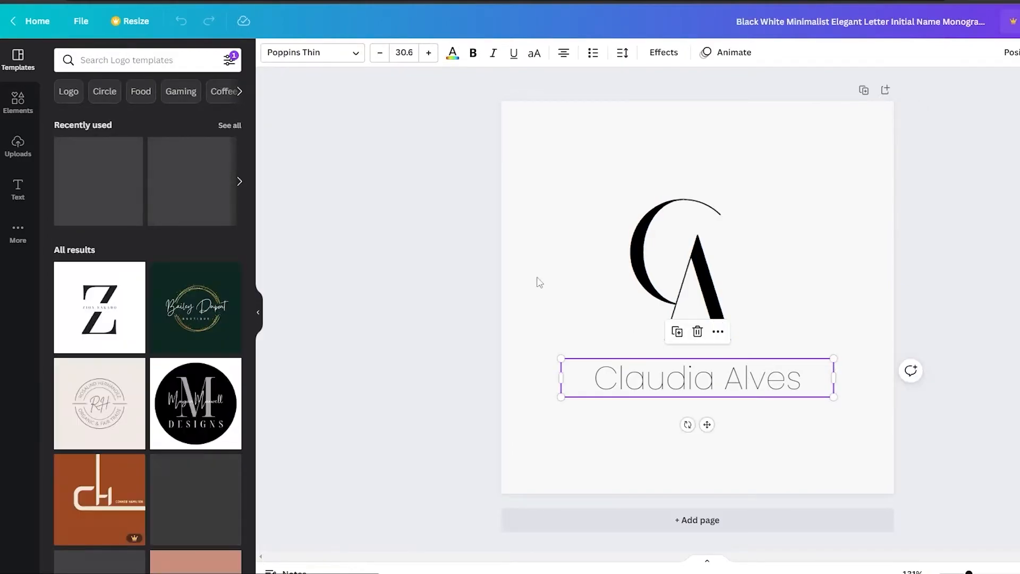
pyautogui.click(350, 54)
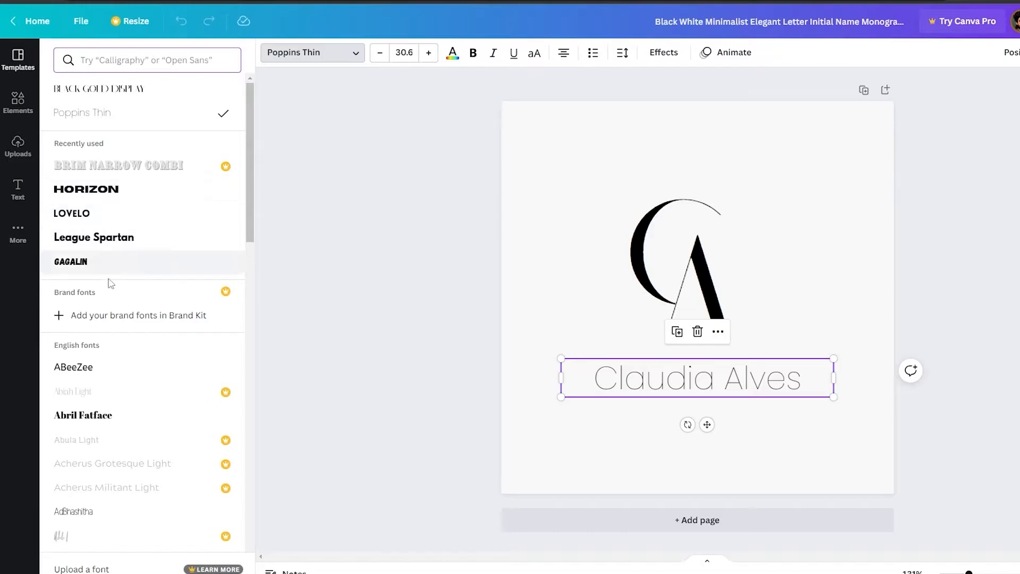
pyautogui.scroll(-1, 109, 282)
pyautogui.scroll(-10, 106, 298)
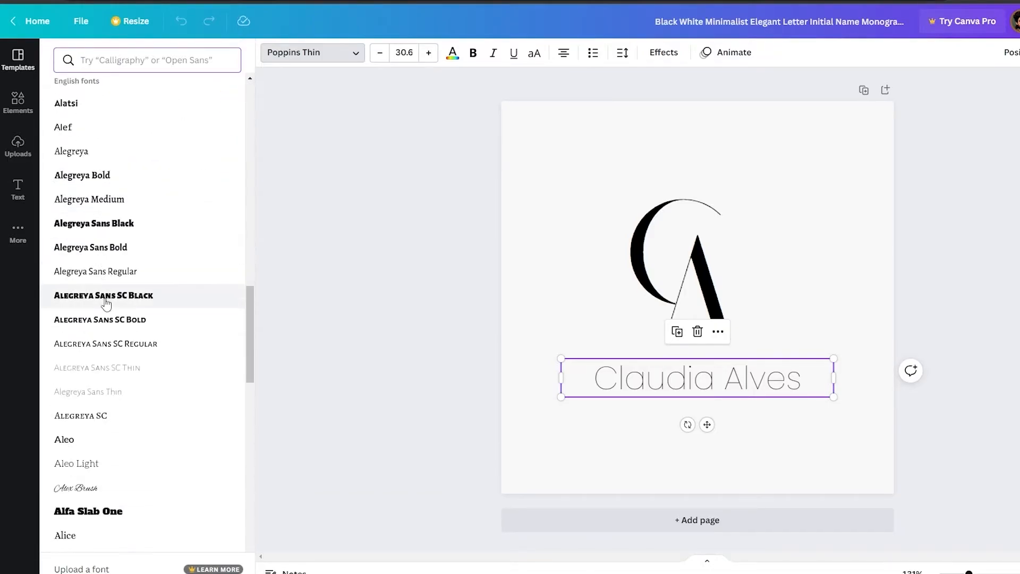
pyautogui.scroll(-12, 106, 302)
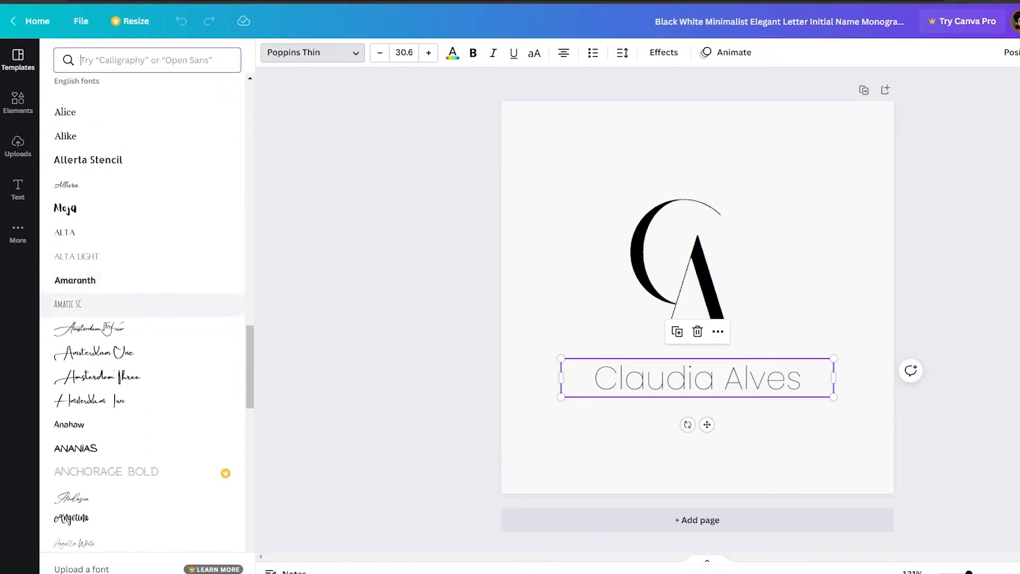
pyautogui.scroll(-1, 106, 327)
pyautogui.click(95, 344)
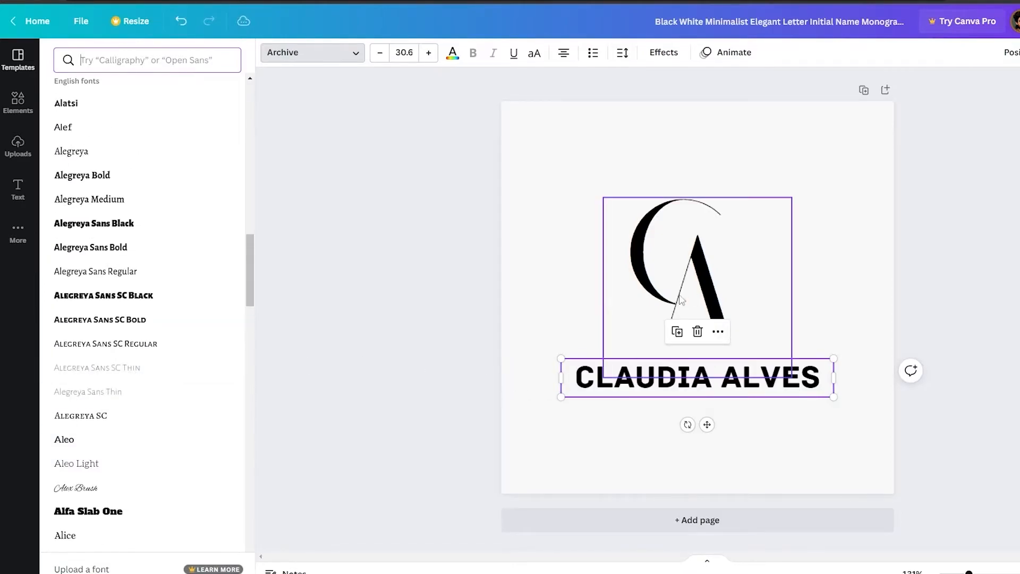
# - Try a font on the CA letters, then undo it so they keep their original thin font
pyautogui.click(654, 257)
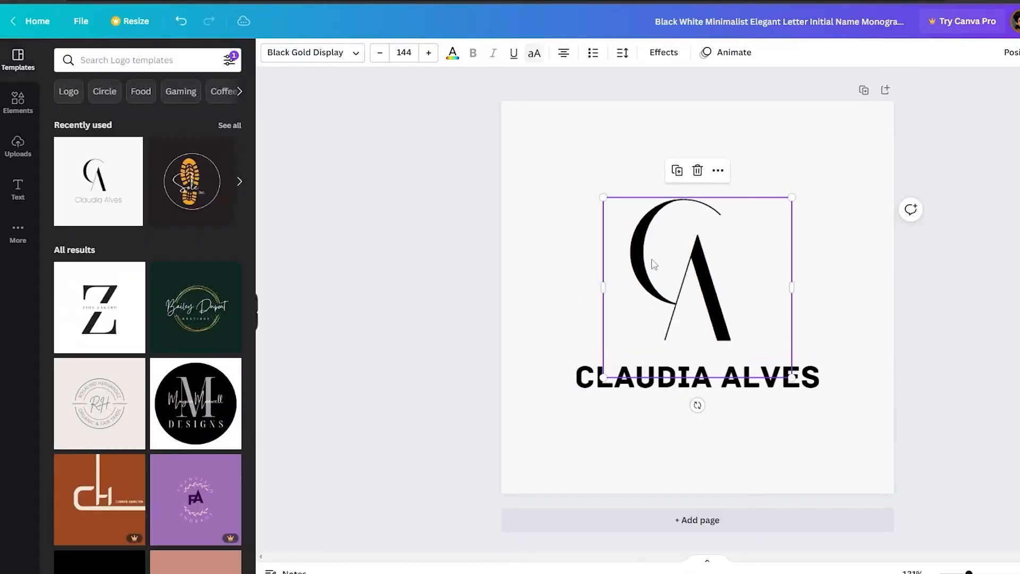
pyautogui.click(351, 53)
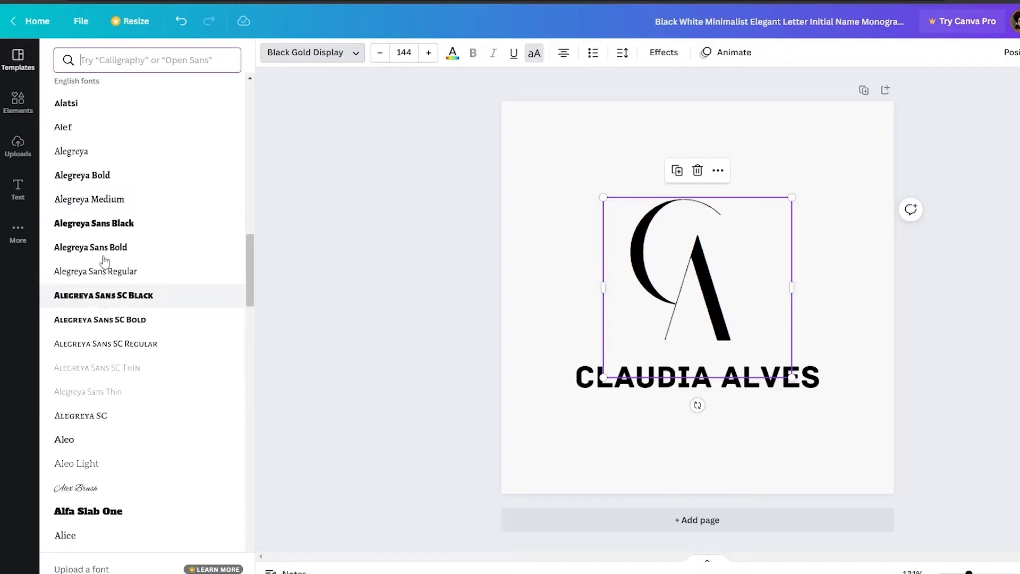
pyautogui.scroll(-12, 87, 518)
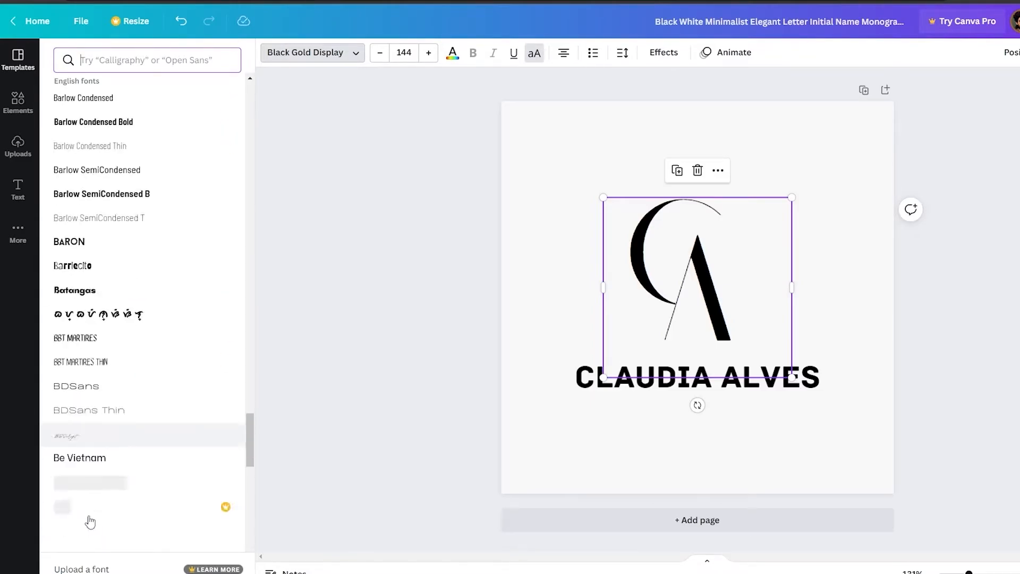
pyautogui.click(587, 388)
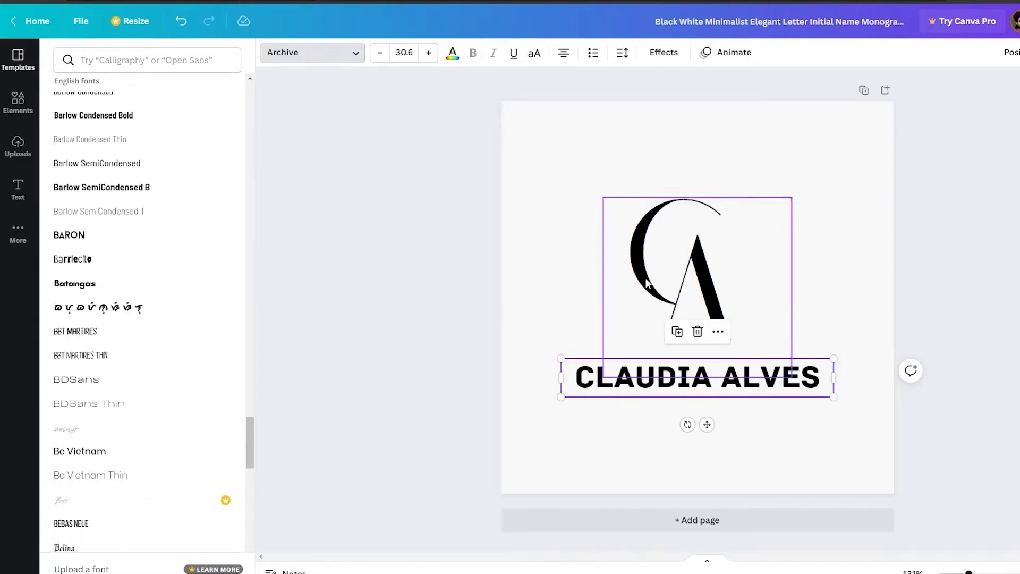
pyautogui.hotkey('ctrl', 'z')
pyautogui.hotkey('ctrl', 'shift', 'z')
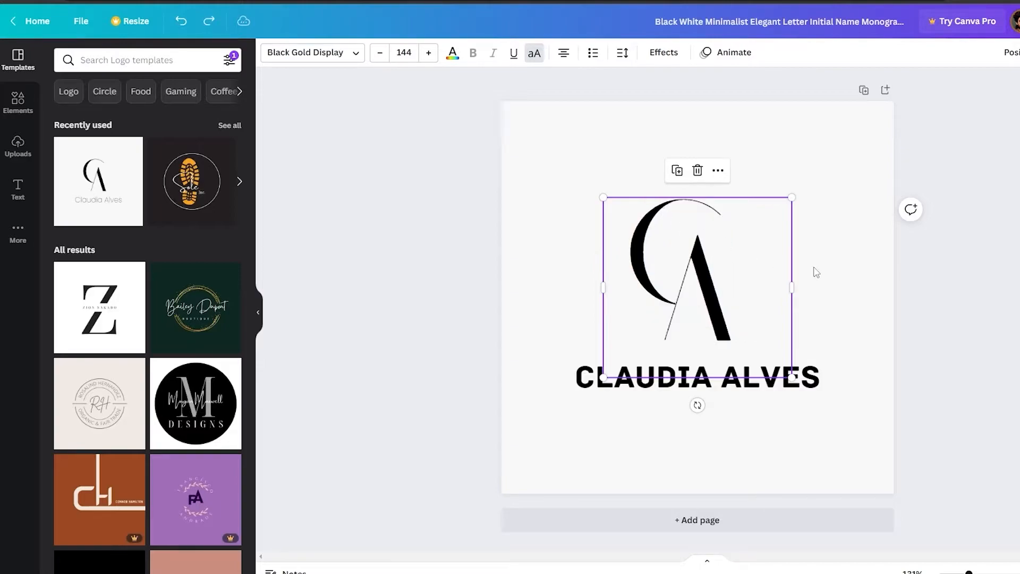
pyautogui.press('Escape')
# - Delete the CLAUDIA ALVES name text and download the CA-only logo as a PNG
pyautogui.click(622, 180)
pyautogui.click(806, 319)
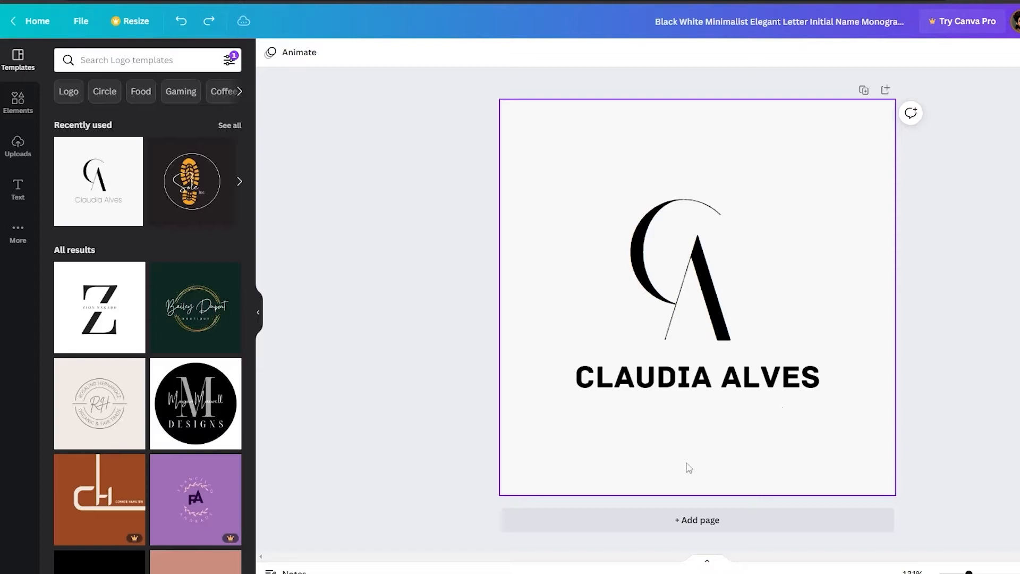
pyautogui.click(706, 385)
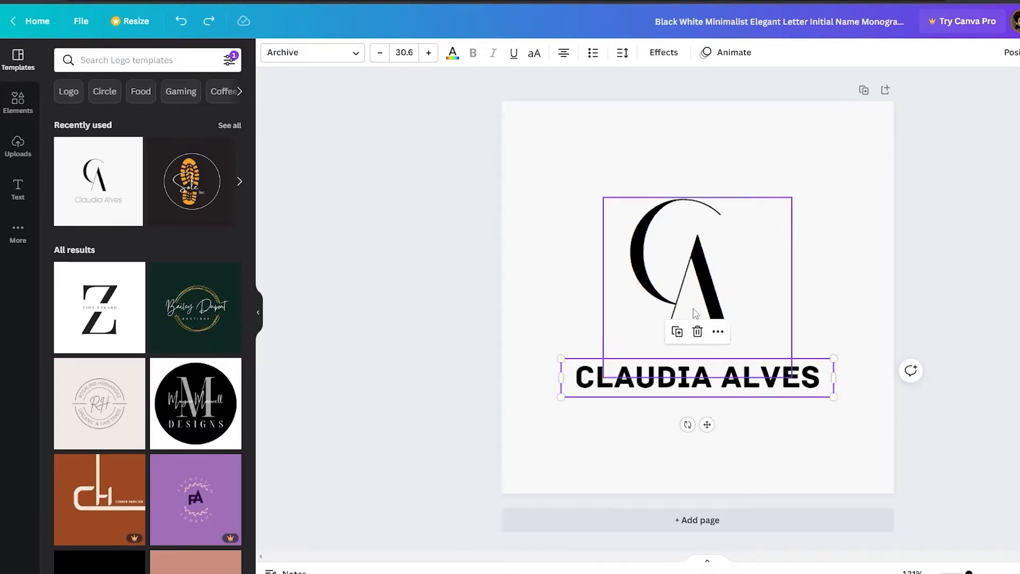
pyautogui.click(696, 330)
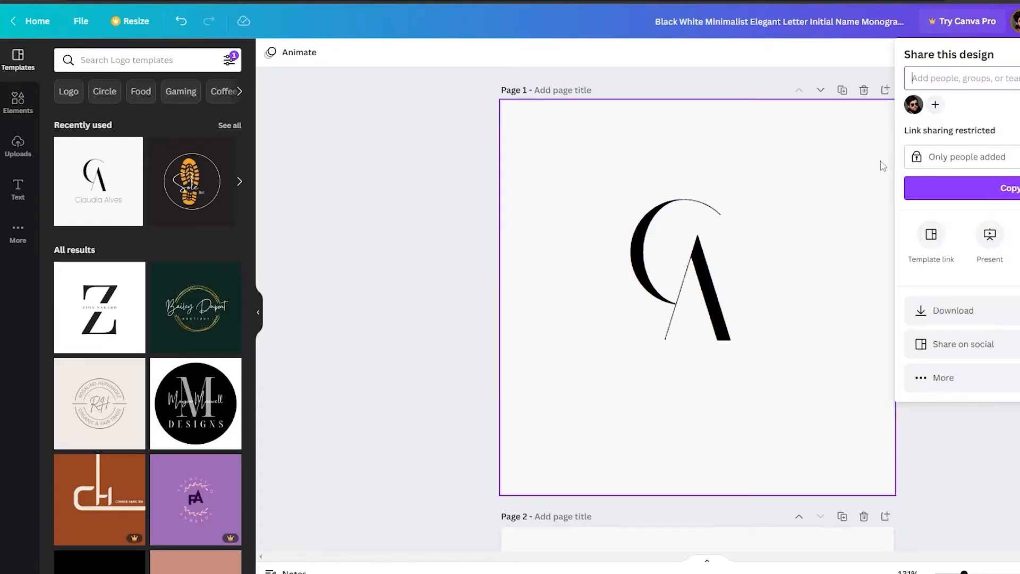
pyautogui.click(965, 313)
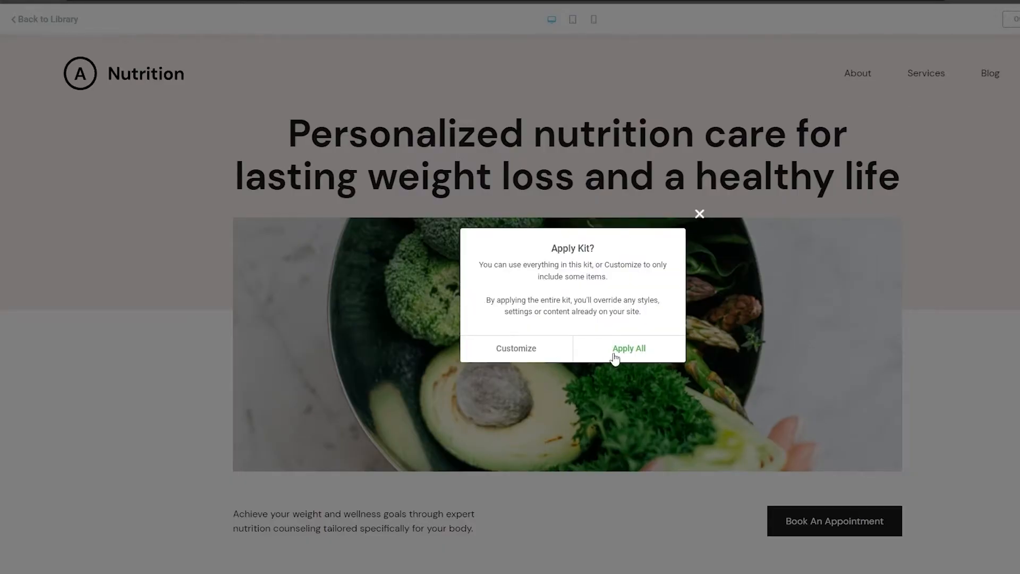
# - Apply the Nutrition kit to the site, enabling unfiltered file uploads for the import
pyautogui.click(614, 357)
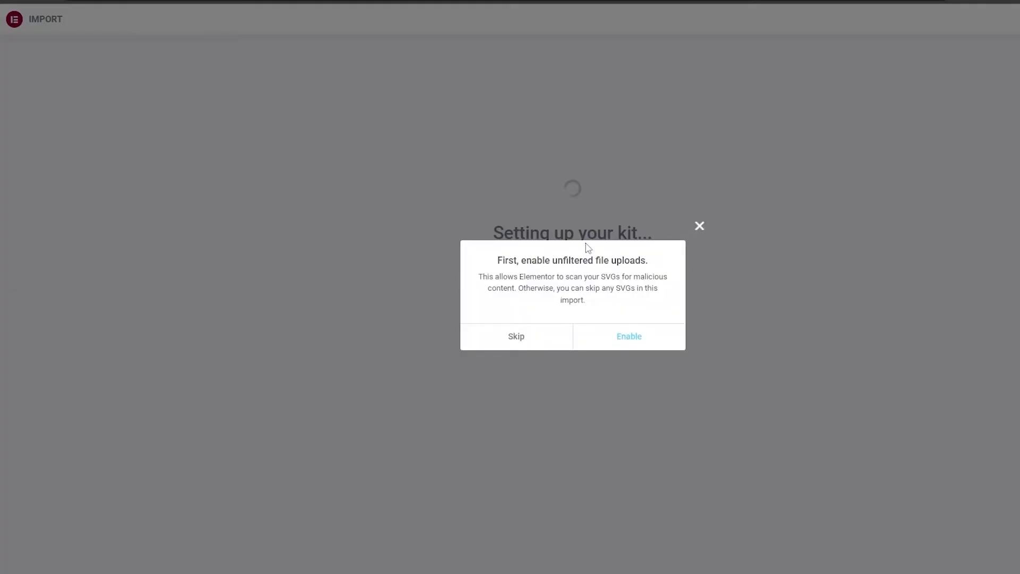
pyautogui.click(616, 343)
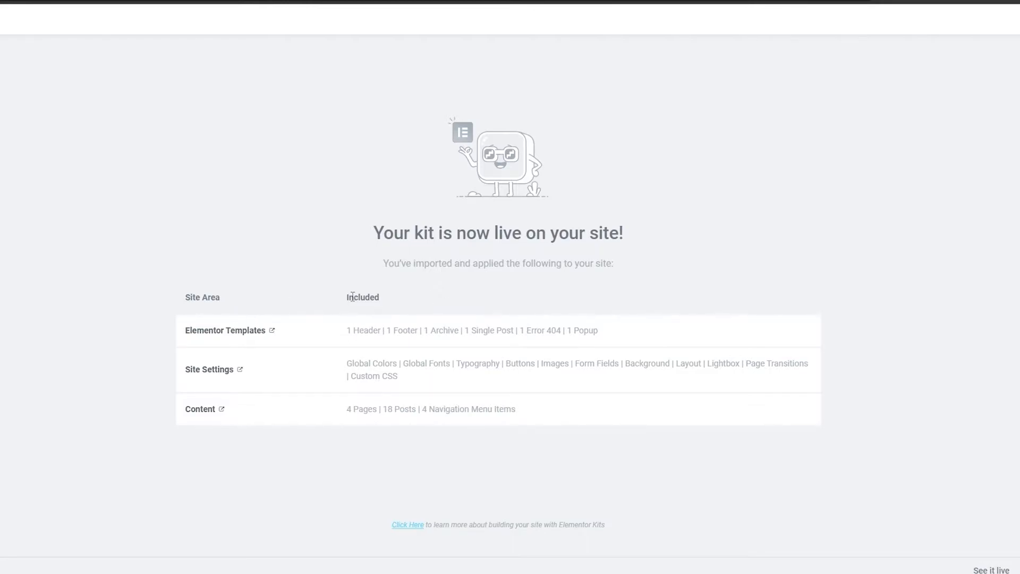
# - Highlight the imported templates list and the pages and posts counts in the import summary
pyautogui.moveTo(349, 328); pyautogui.dragTo(420, 330)
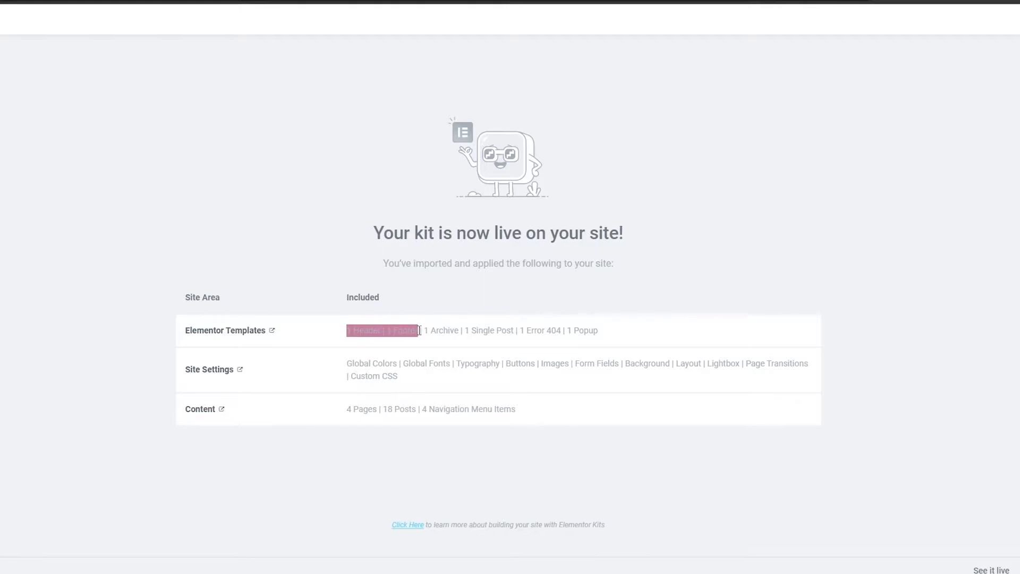
pyautogui.moveTo(489, 332); pyautogui.dragTo(586, 333)
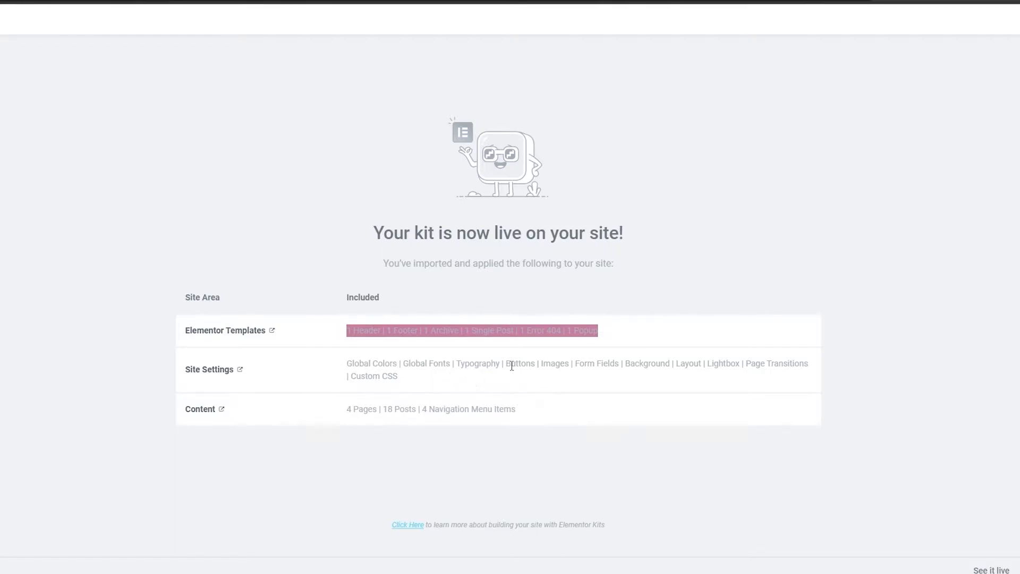
pyautogui.moveTo(347, 412); pyautogui.dragTo(549, 431)
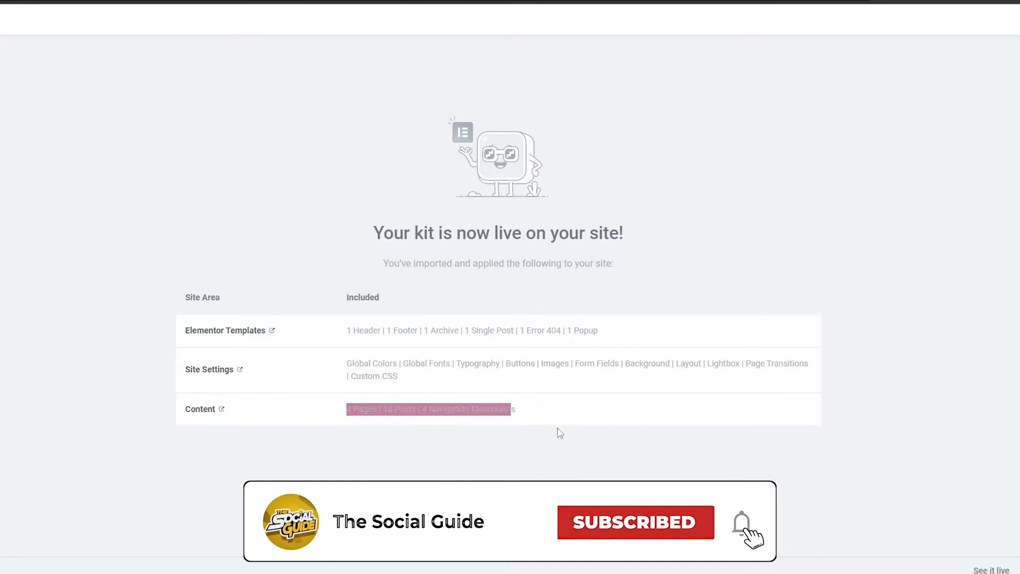
pyautogui.click(563, 431)
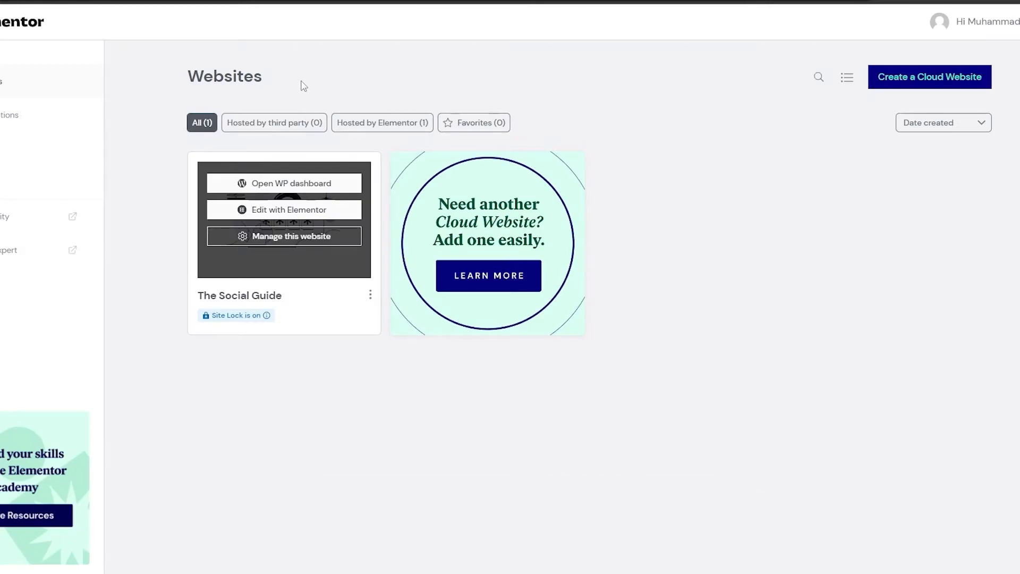
# - Open the site's WordPress dashboard, then open the live front page from the admin bar site name
pyautogui.click(292, 185)
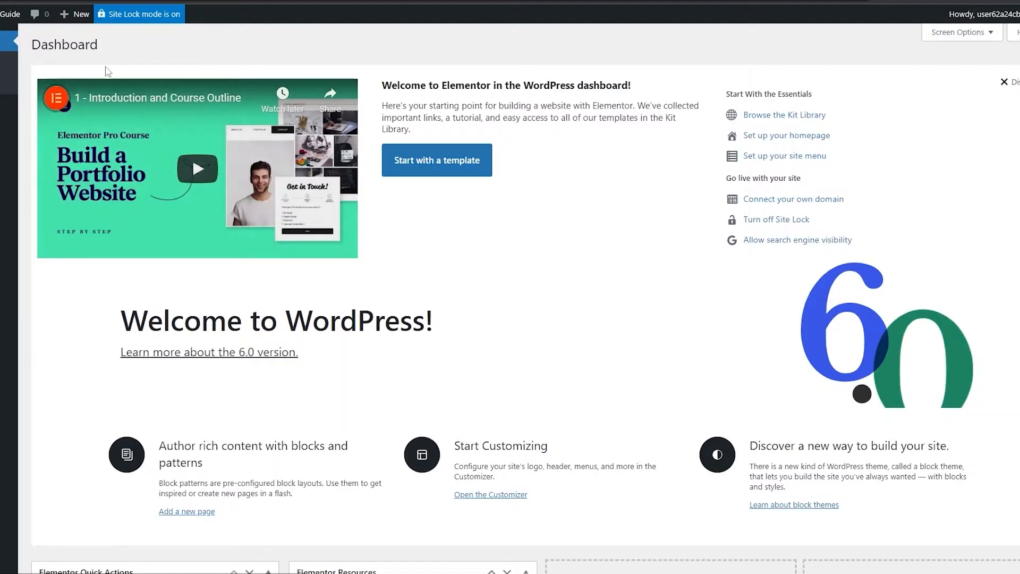
pyautogui.moveTo(11, 14)
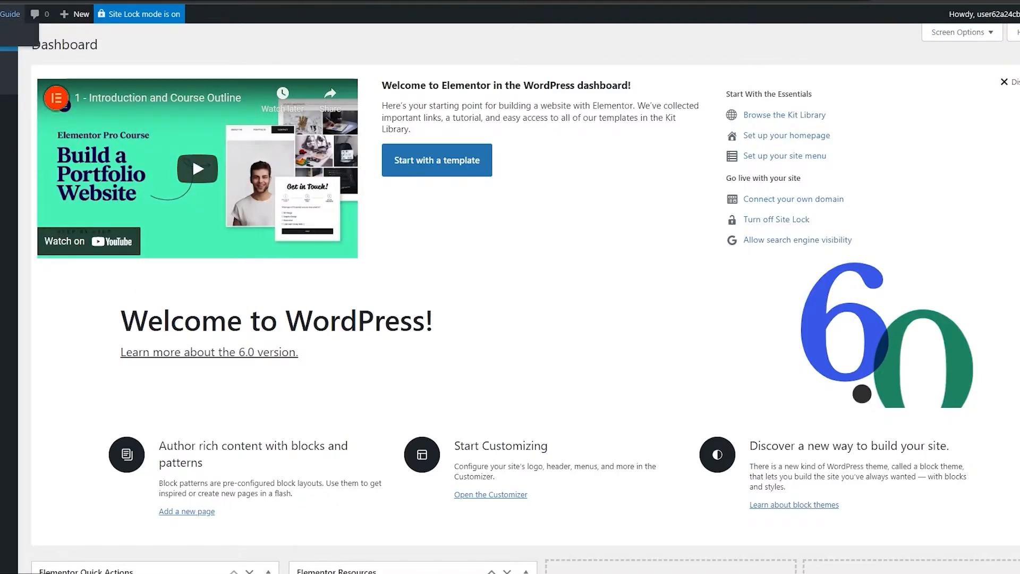
pyautogui.rightClick(11, 14)
pyautogui.click(37, 46)
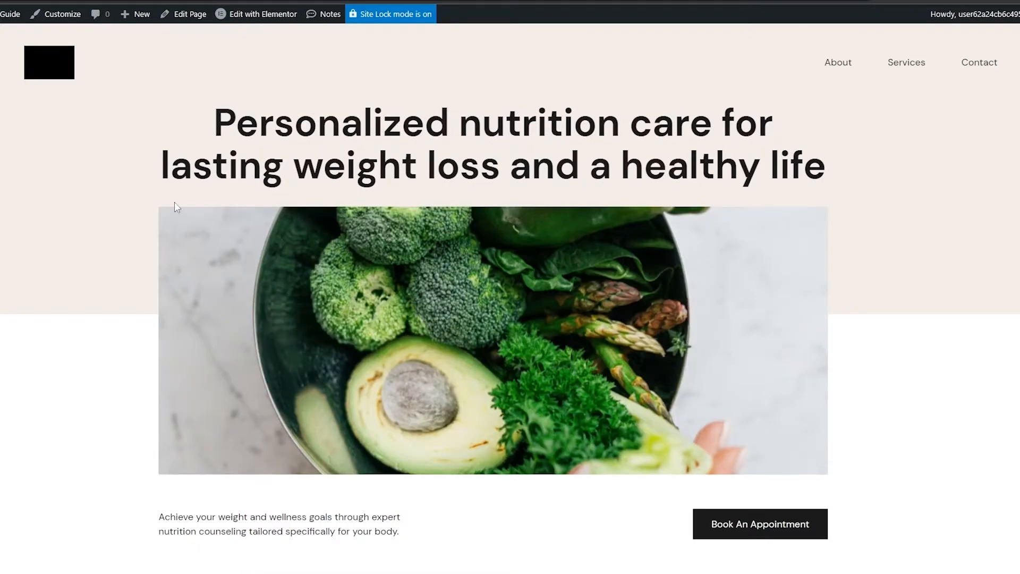
# - Scroll through the imported nutrition homepage and bring up the admin bar's Edit with Elementor menu
pyautogui.scroll(-8, 320, 171)
pyautogui.scroll(-5, 372, 223)
pyautogui.scroll(13, 431, 280)
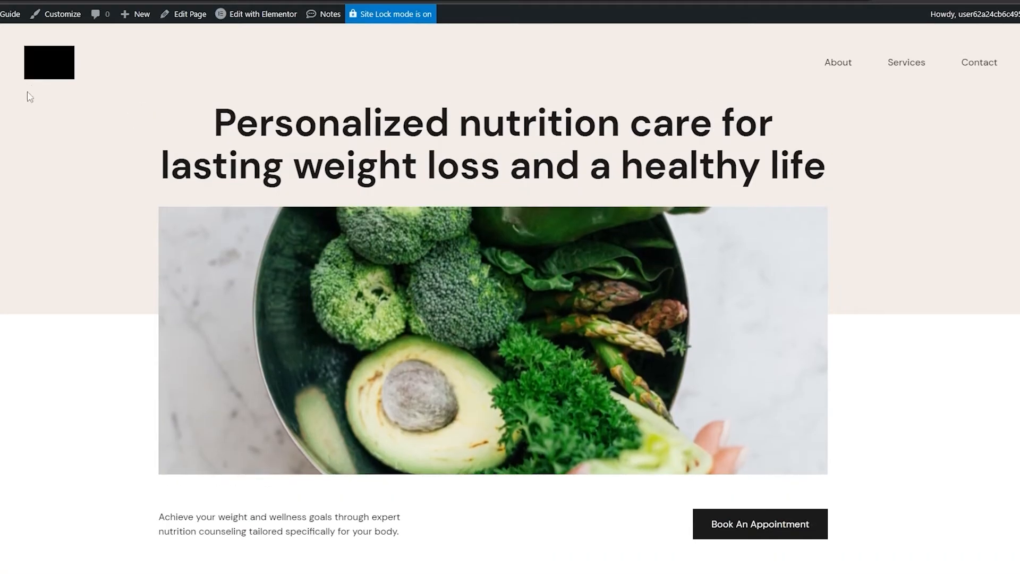
pyautogui.scroll(-18, 155, 230)
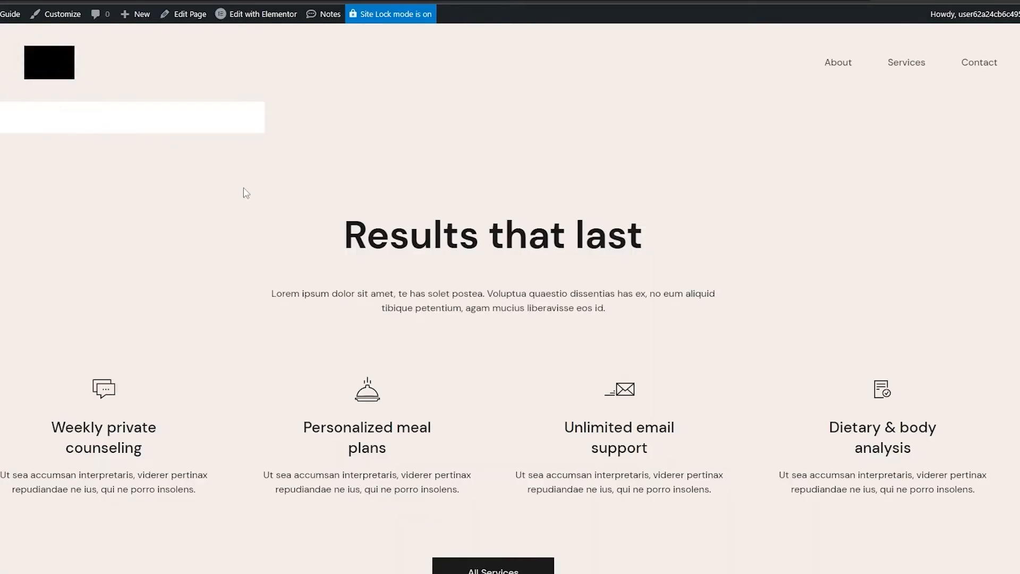
pyautogui.scroll(8, 239, 192)
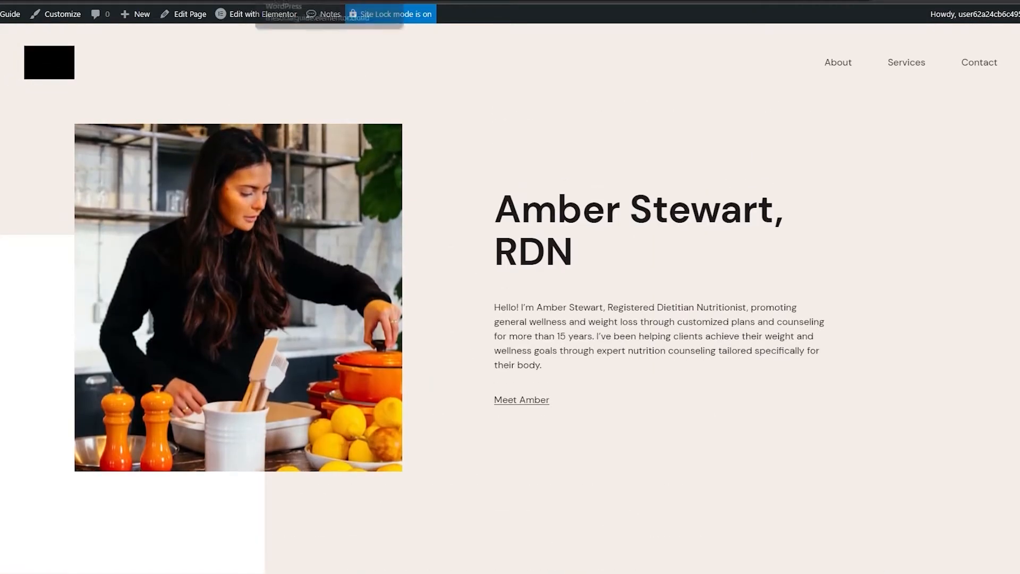
pyautogui.moveTo(270, 24)
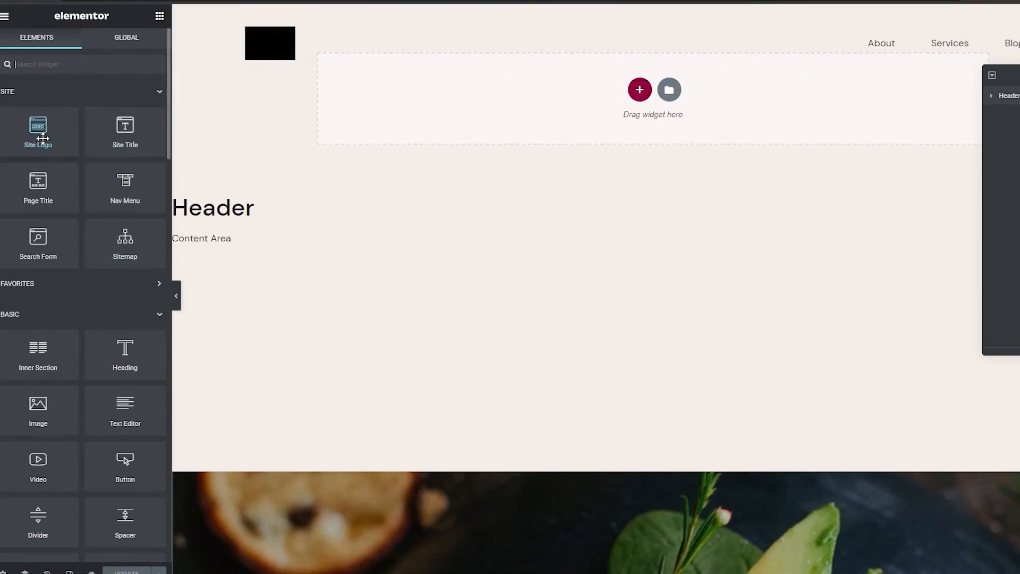
# - Select the header's Site Logo widget, go to Site Identity, and open the logo's media picker
pyautogui.click(227, 53)
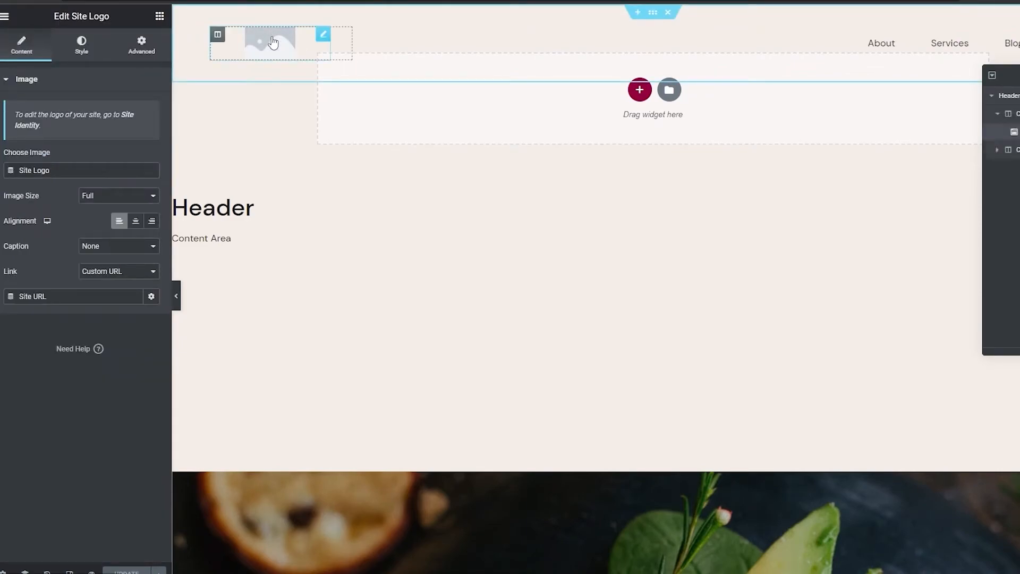
pyautogui.click(32, 127)
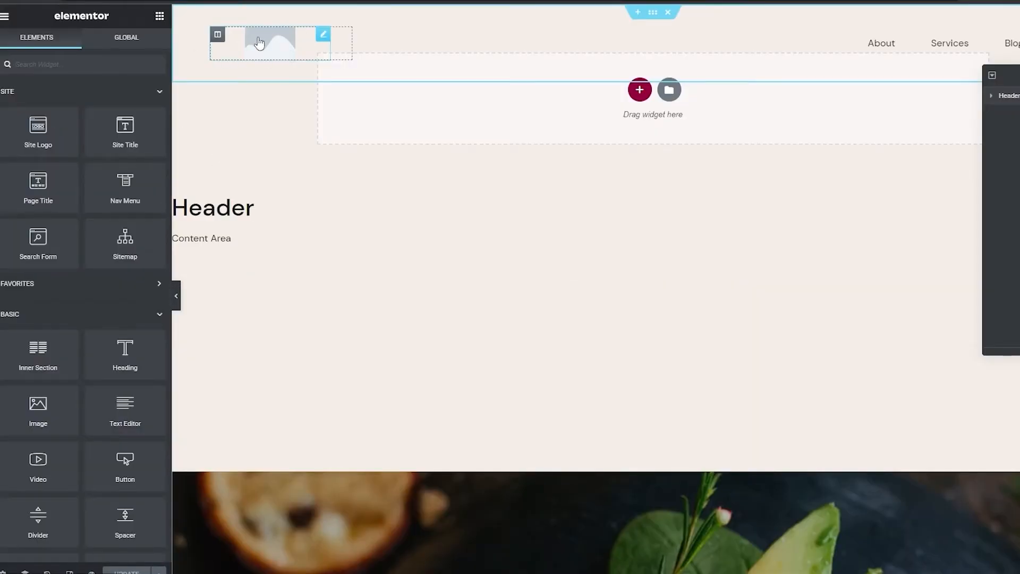
pyautogui.click(260, 43)
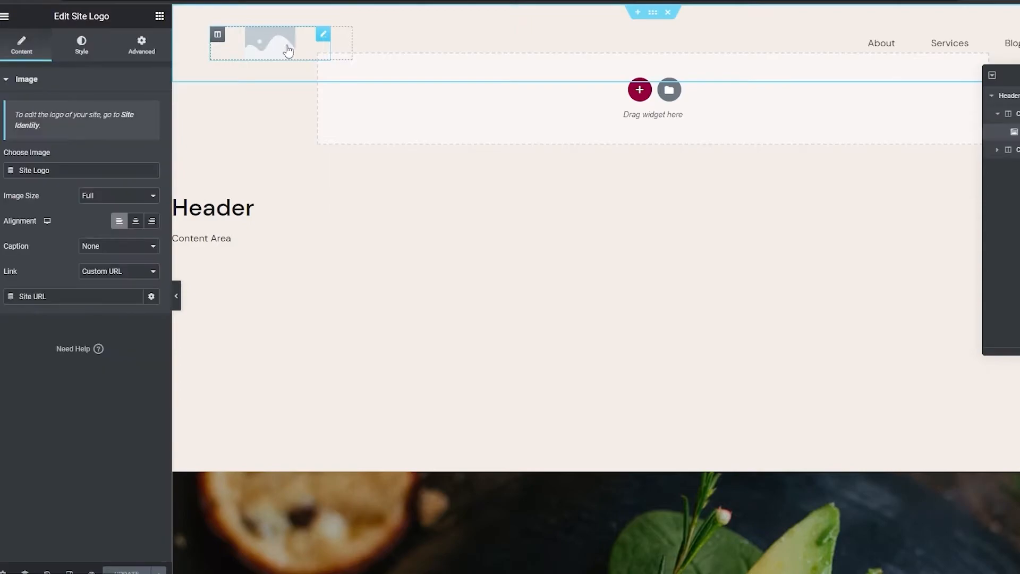
pyautogui.moveTo(14, 116)
pyautogui.mouseDown()
pyautogui.moveTo(130, 116)
pyautogui.moveTo(22, 130)
pyautogui.mouseUp()
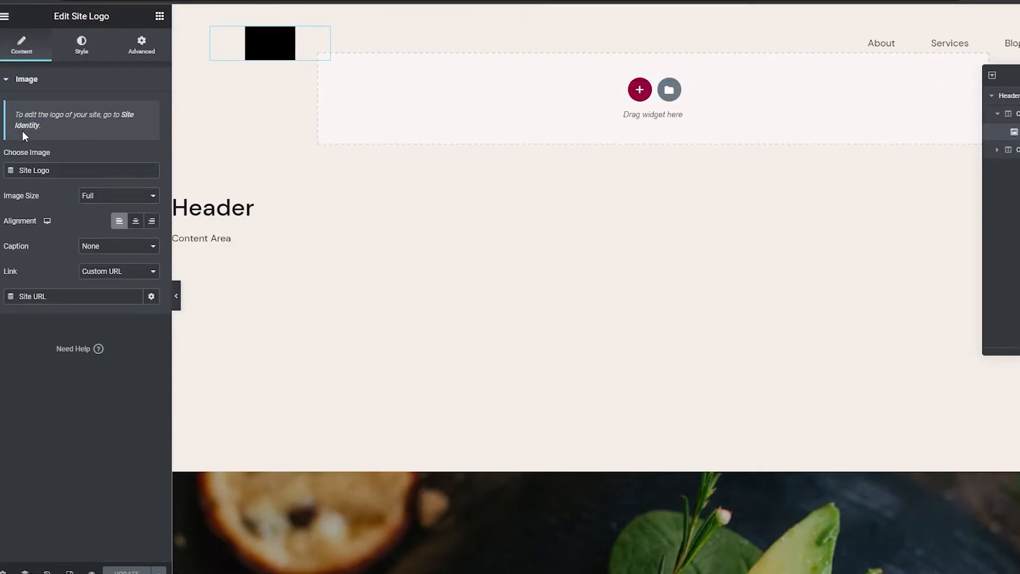
pyautogui.click(32, 123)
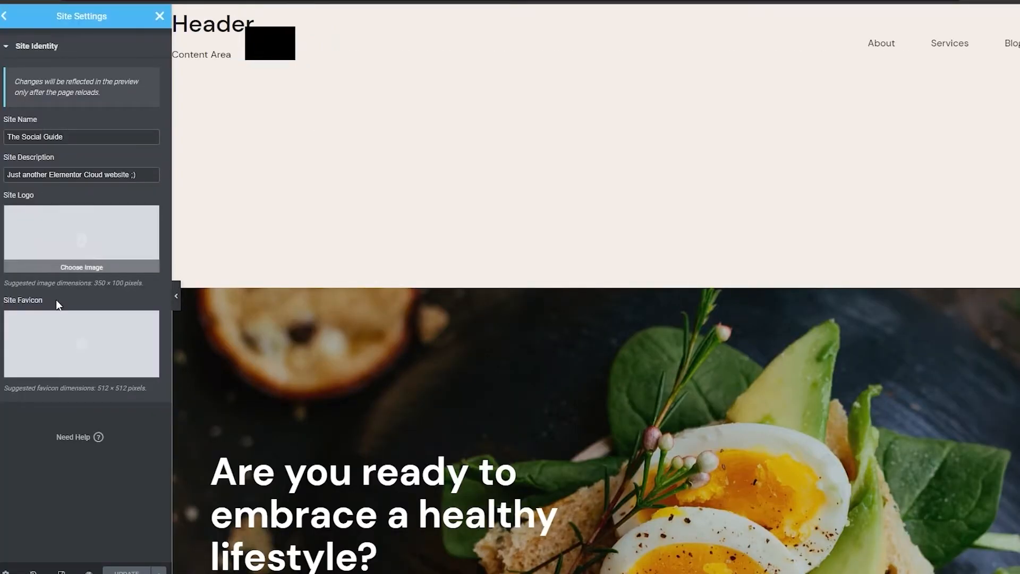
pyautogui.moveTo(50, 237)
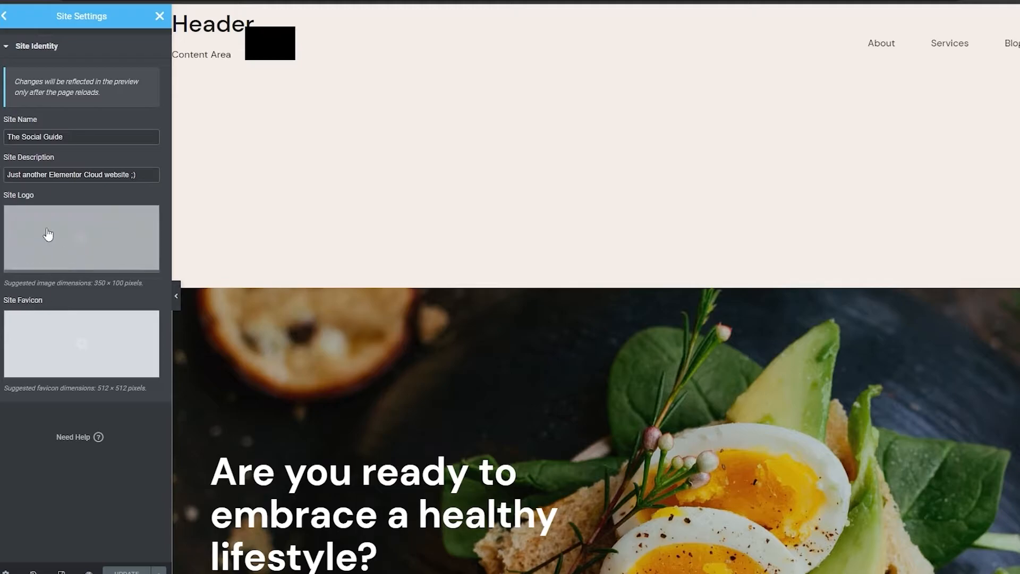
pyautogui.click(68, 263)
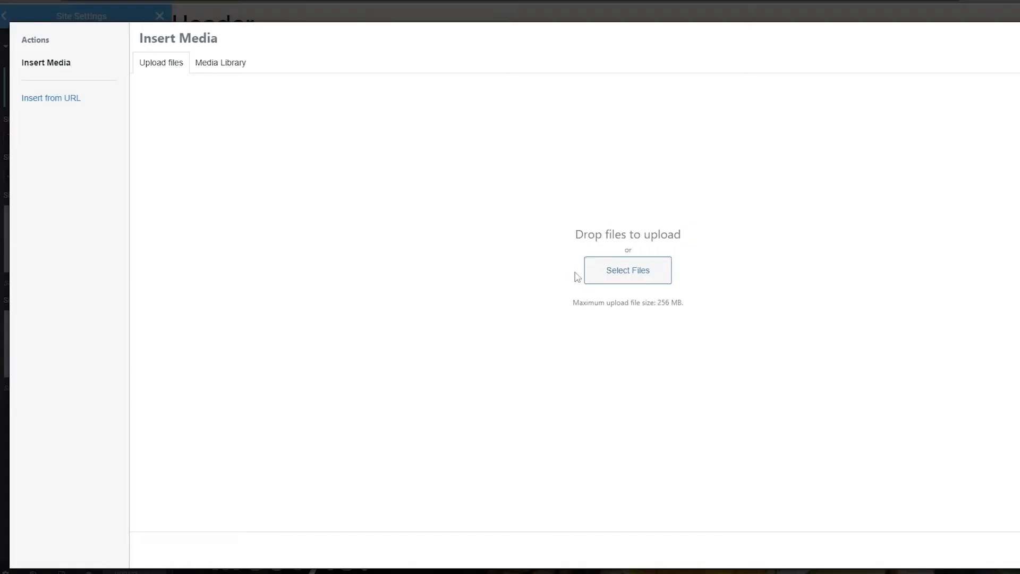
# - Upload the CA monogram logo file from the computer as the new site logo
pyautogui.click(219, 68)
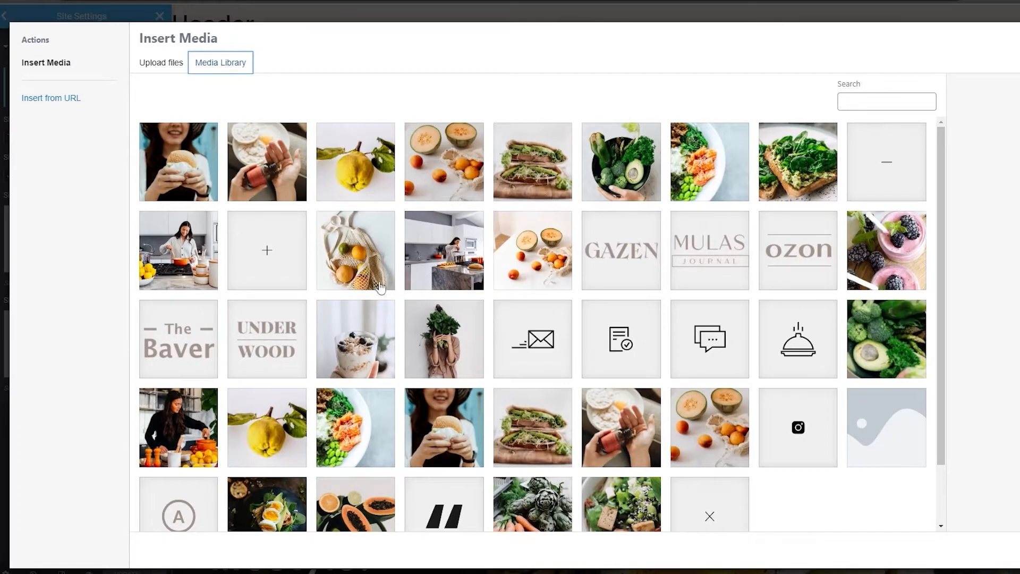
pyautogui.scroll(-2, 394, 287)
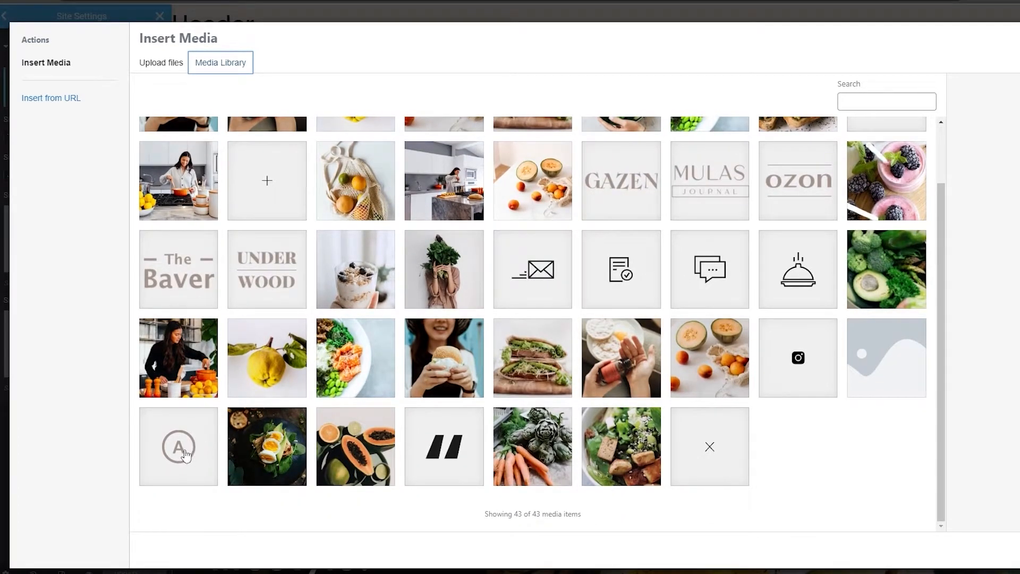
pyautogui.scroll(2, 185, 454)
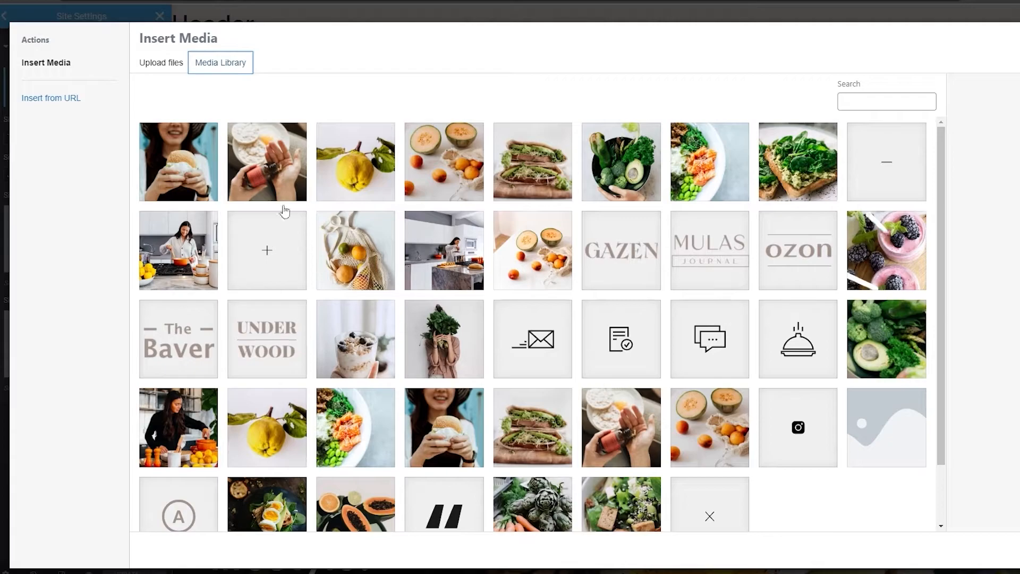
pyautogui.click(162, 66)
pyautogui.click(611, 274)
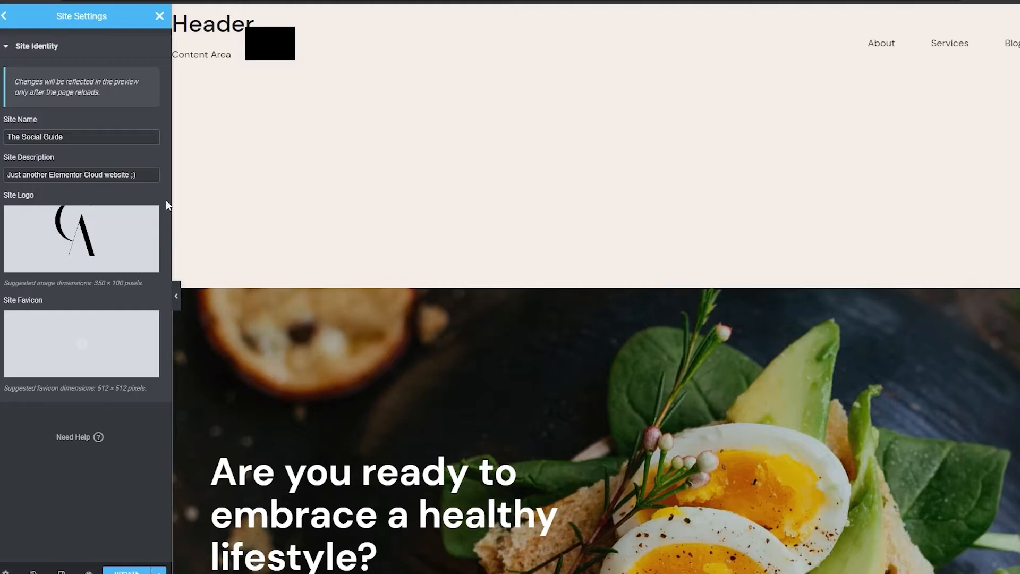
# - Set the same CA logo as the site favicon, save the site identity, and reload the editor
pyautogui.moveTo(128, 327)
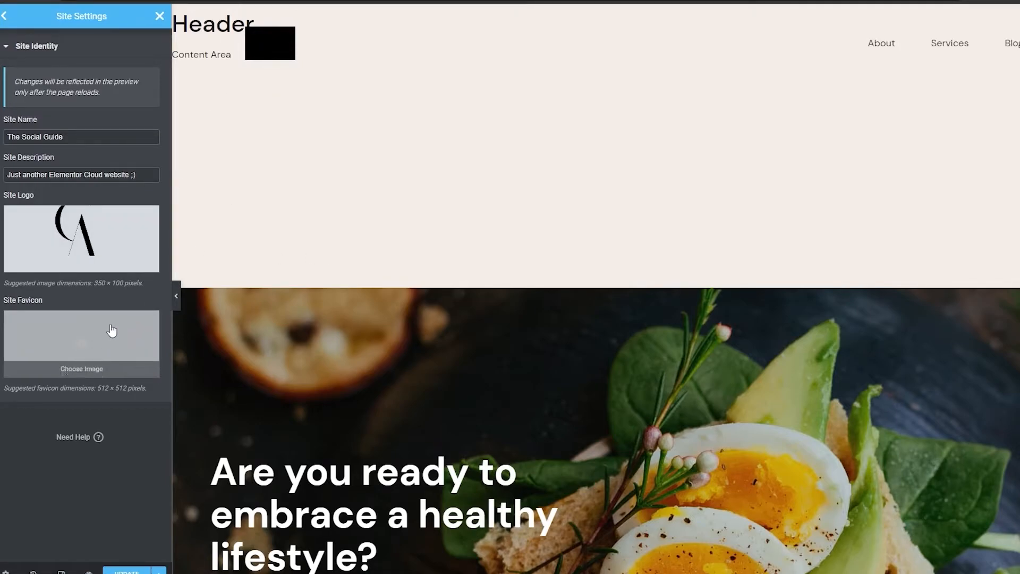
pyautogui.click(101, 345)
pyautogui.click(136, 568)
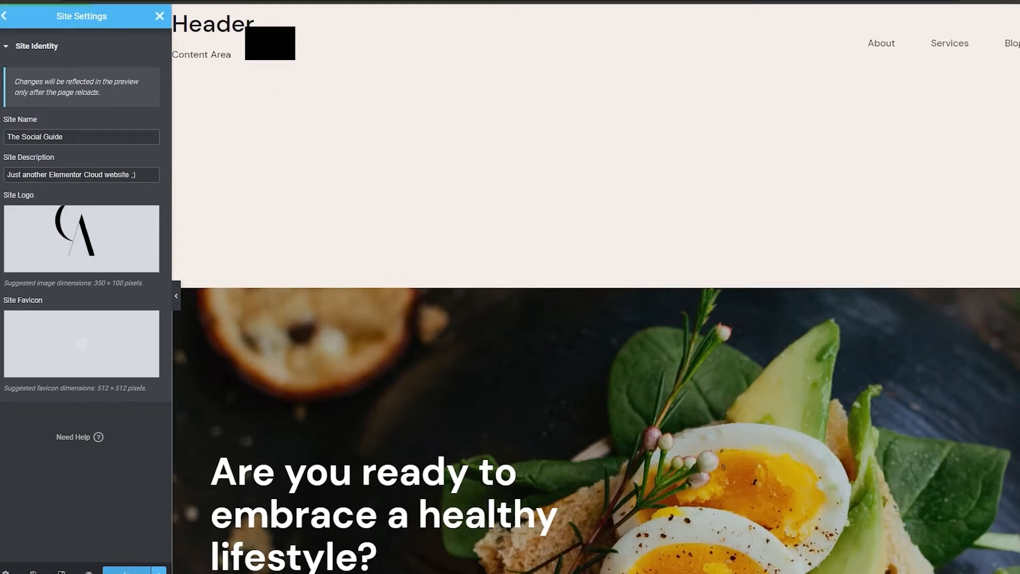
pyautogui.click(87, 361)
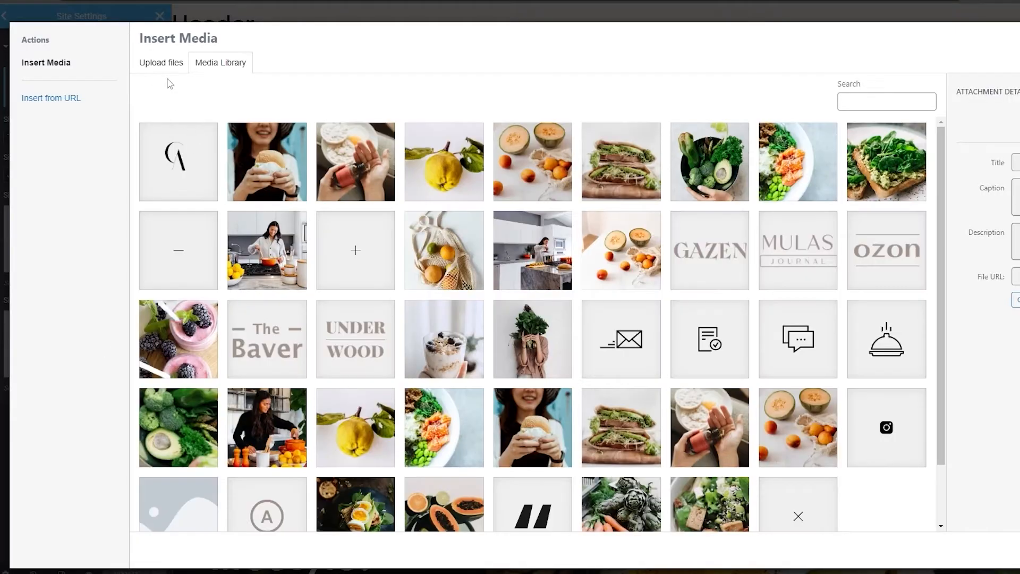
pyautogui.click(182, 184)
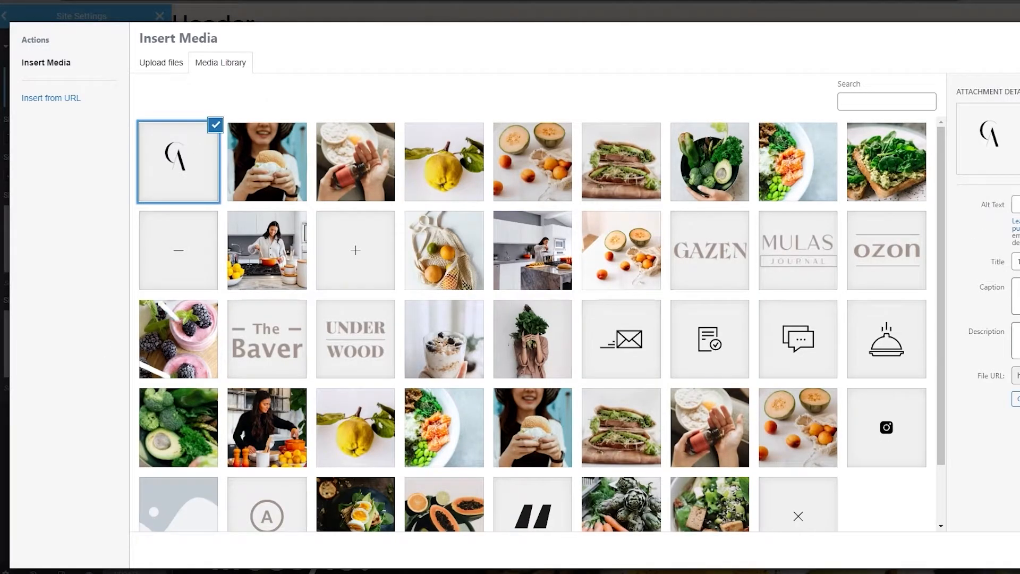
pyautogui.hotkey('ctrl', 's')
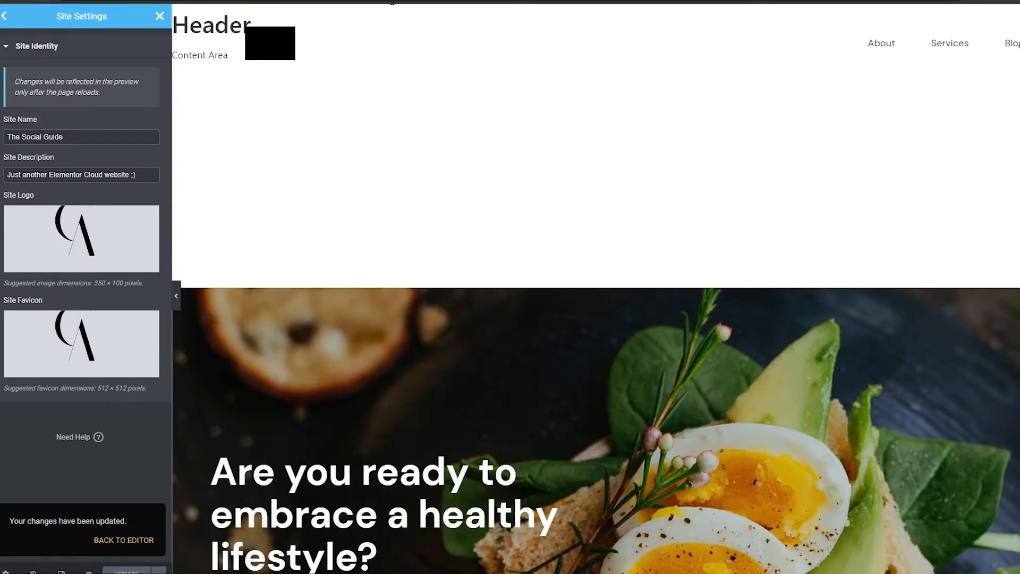
pyautogui.press('F5')
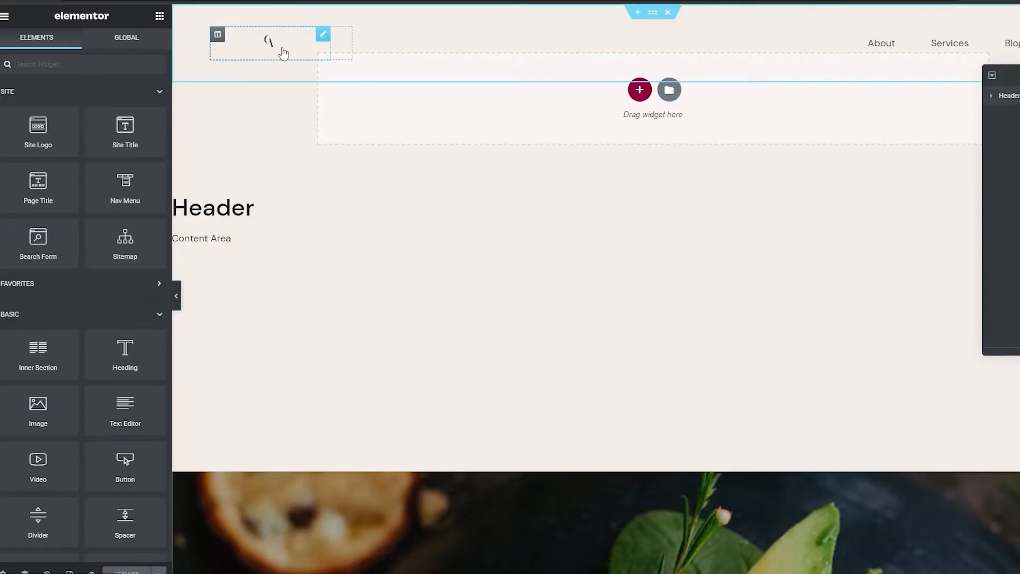
# - Resize the header's CA logo to 159 px wide by 131 px tall and update the header
pyautogui.click(283, 51)
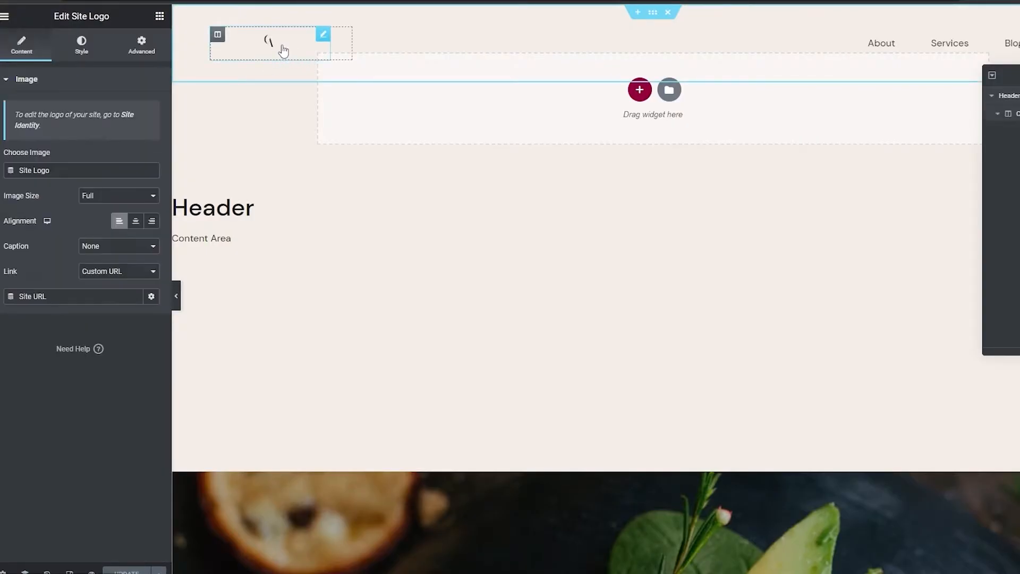
pyautogui.click(82, 52)
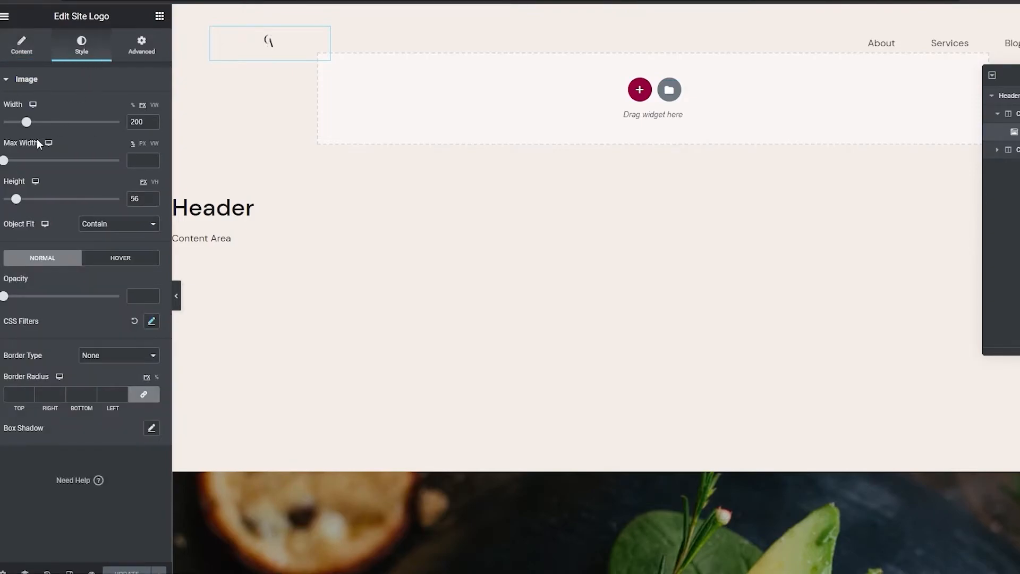
pyautogui.moveTo(26, 122); pyautogui.dragTo(17, 123)
pyautogui.moveTo(6, 161); pyautogui.dragTo(9, 161)
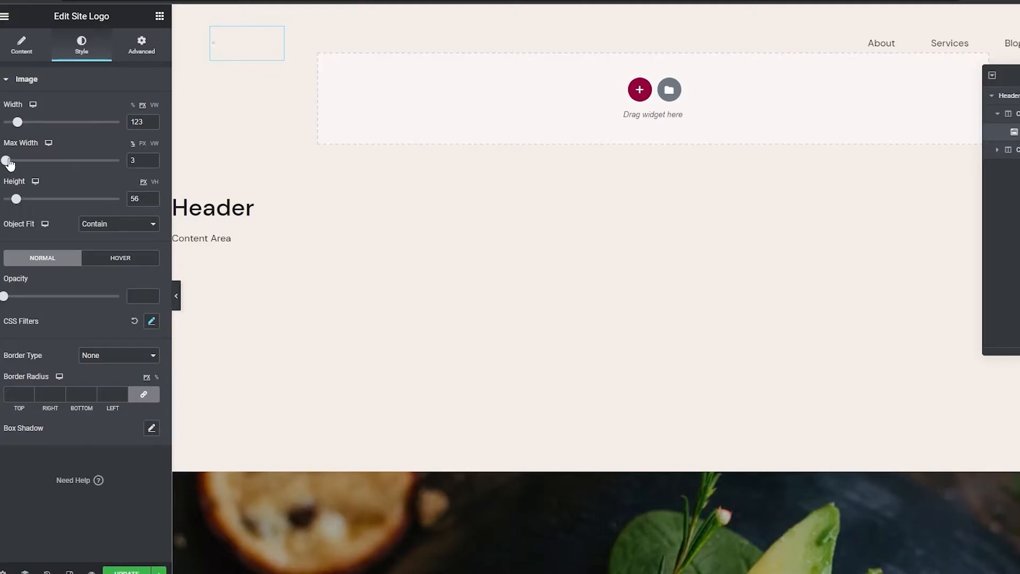
pyautogui.moveTo(13, 197); pyautogui.dragTo(33, 200)
pyautogui.moveTo(18, 123); pyautogui.dragTo(25, 131)
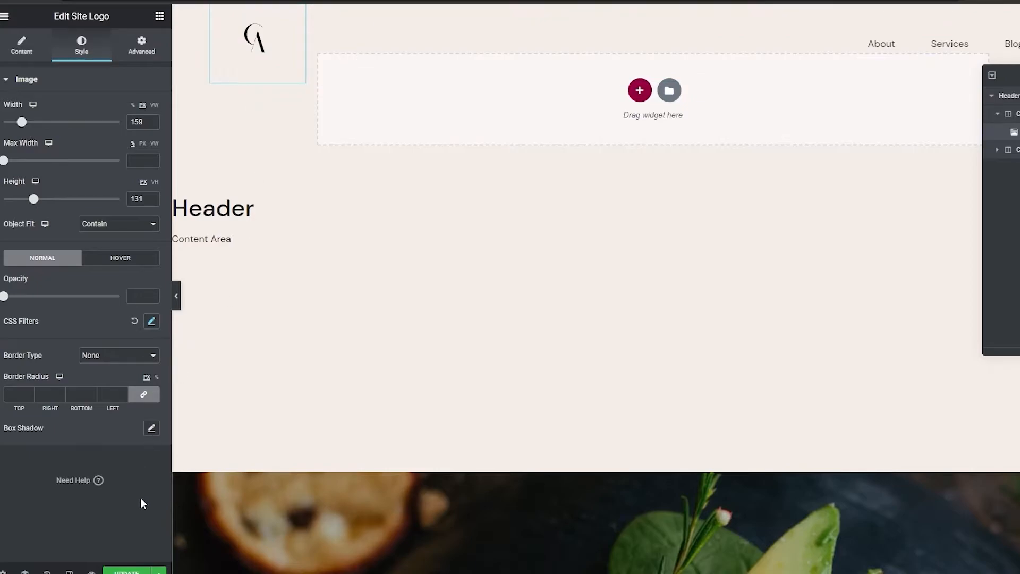
pyautogui.click(126, 572)
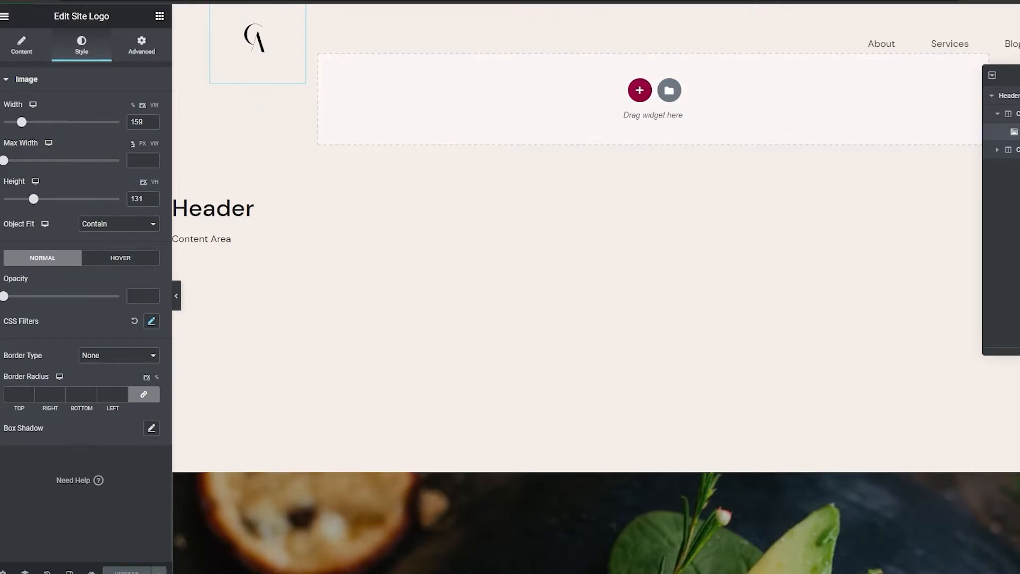
pyautogui.click(4, 20)
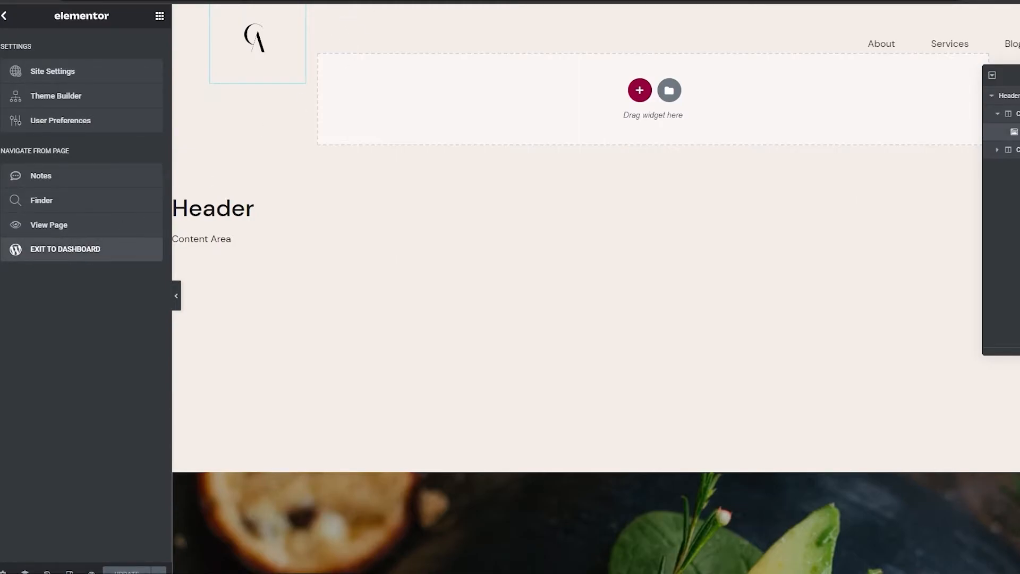
# - Go back to WordPress and view the live homepage with its vegetable-bowl hero and new CA logo
pyautogui.click(63, 248)
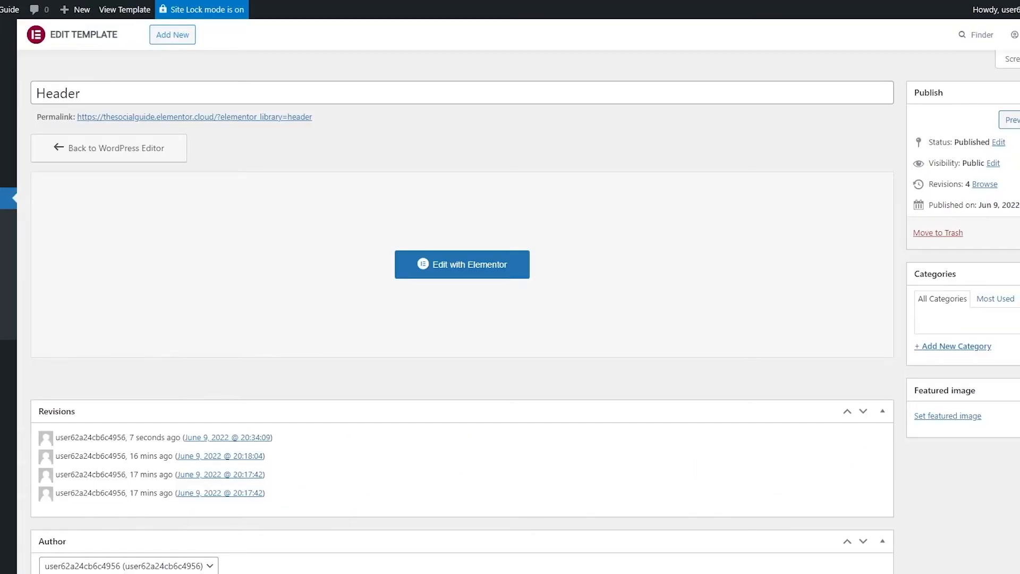
pyautogui.click(77, 94)
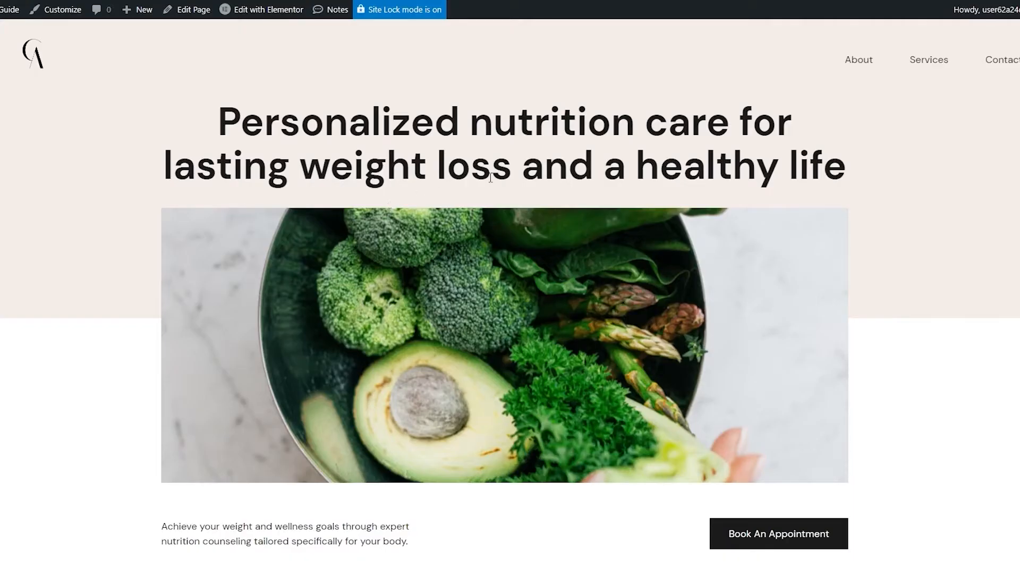
pyautogui.scroll(-7, 232, 104)
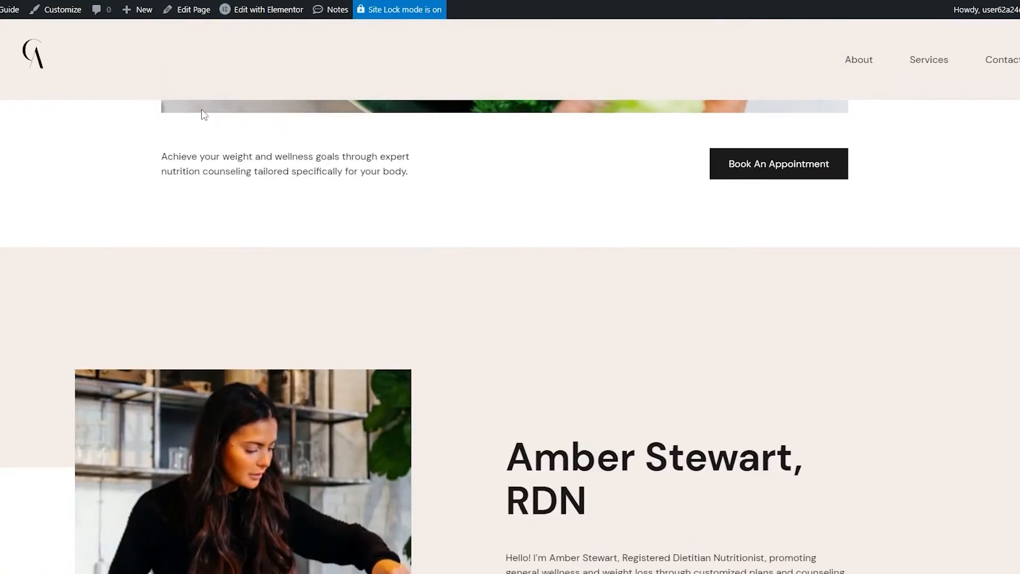
pyautogui.scroll(-3, 198, 114)
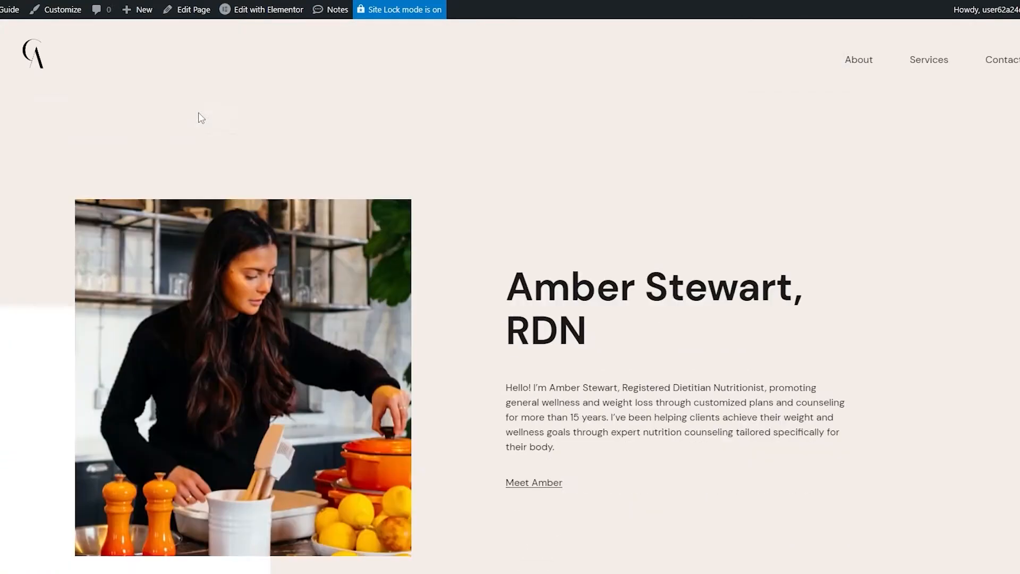
pyautogui.scroll(3, 64, 84)
pyautogui.scroll(7, 82, 90)
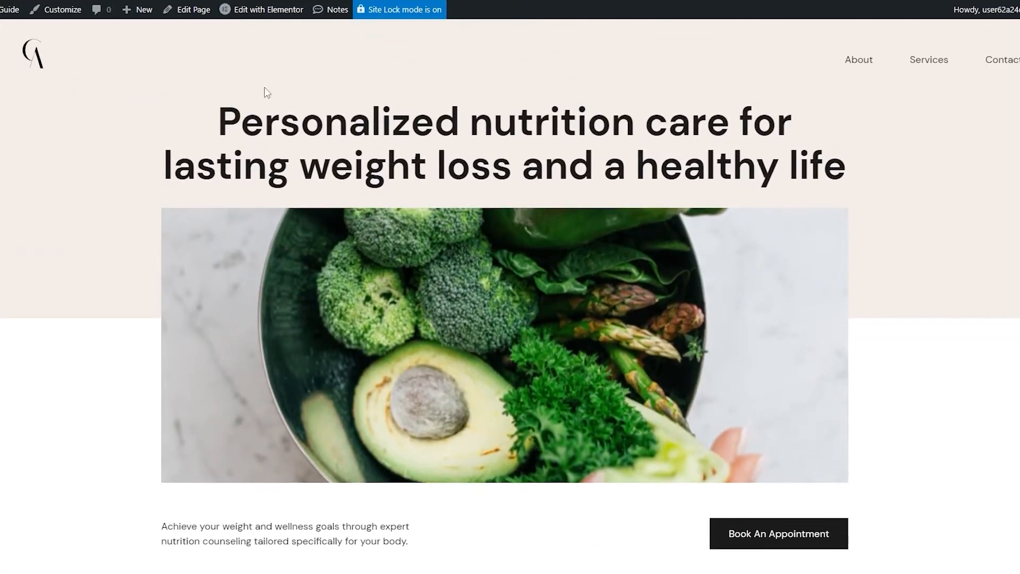
pyautogui.moveTo(259, 8)
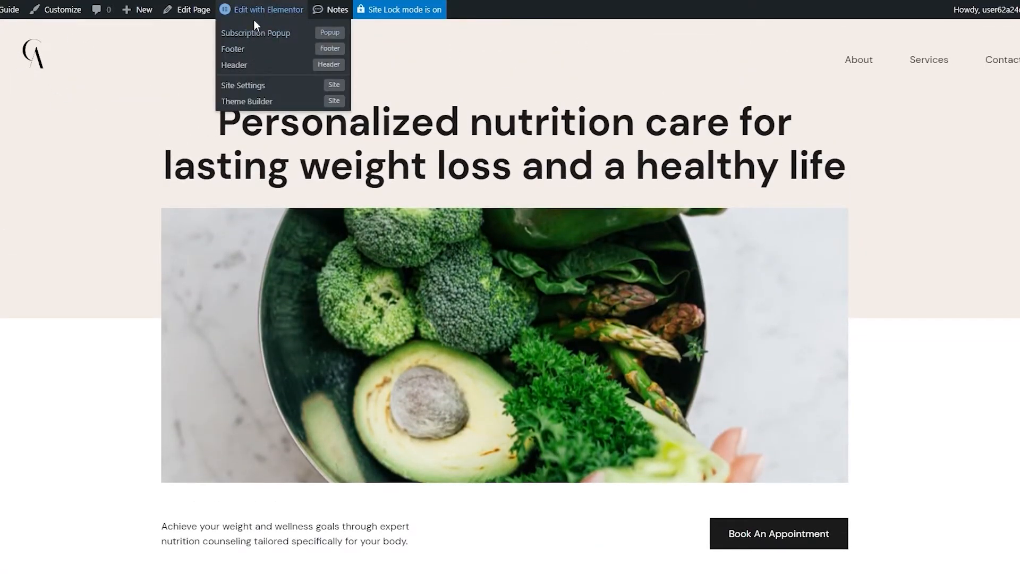
# - Open the homepage in Elementor and dock the Navigator panel on the right
pyautogui.click(254, 11)
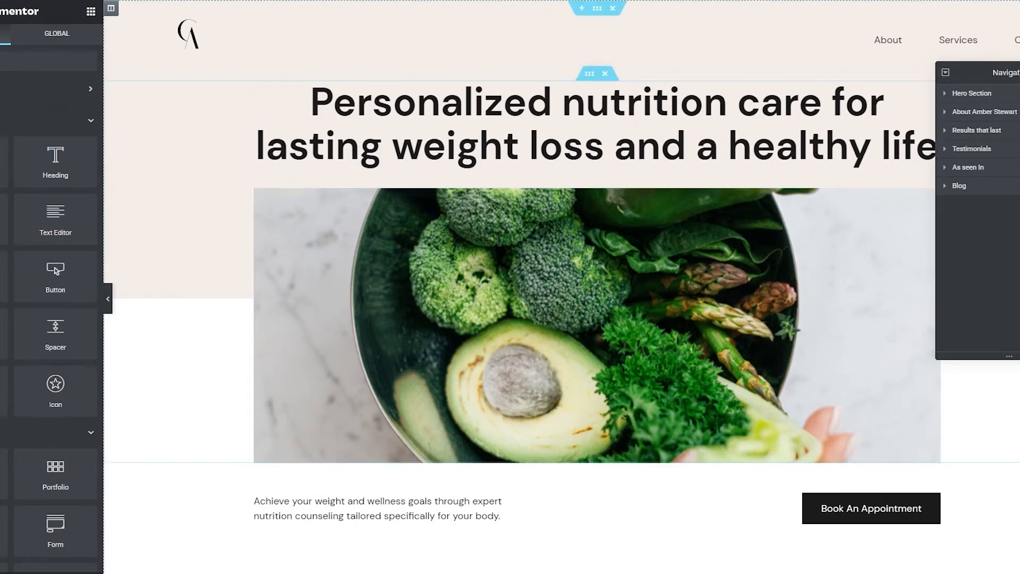
pyautogui.scroll(-20, 55, 283)
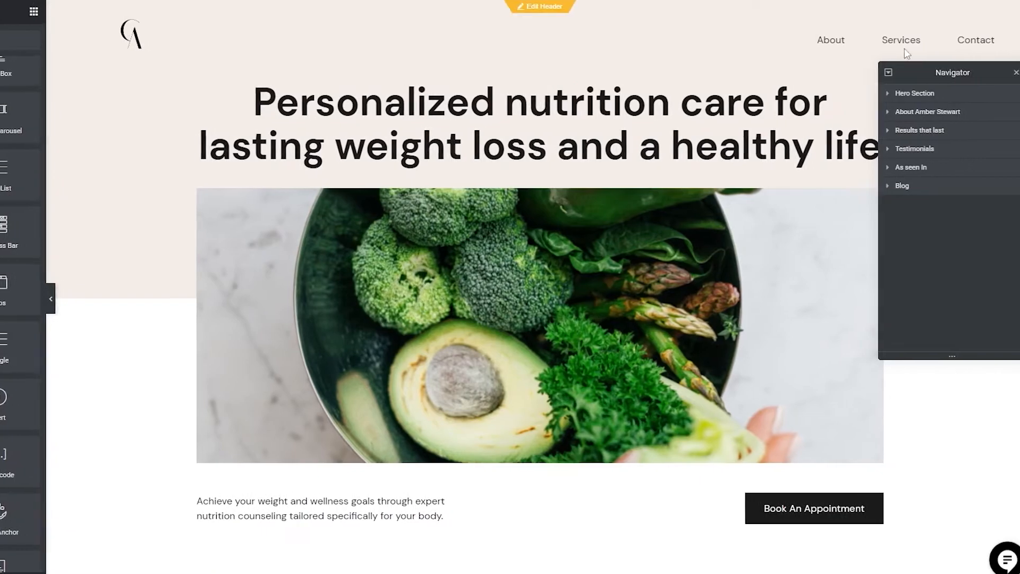
pyautogui.moveTo(935, 66); pyautogui.dragTo(956, 13)
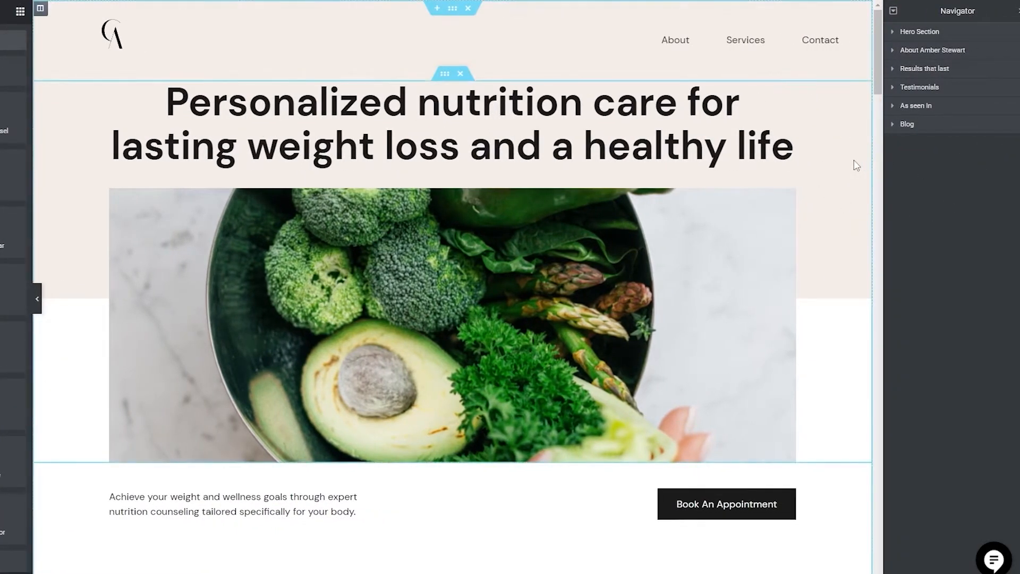
# - Scroll through the homepage's hero, about and services sections
pyautogui.scroll(-4, 392, 294)
pyautogui.scroll(4, 435, 356)
pyautogui.scroll(-5, 382, 288)
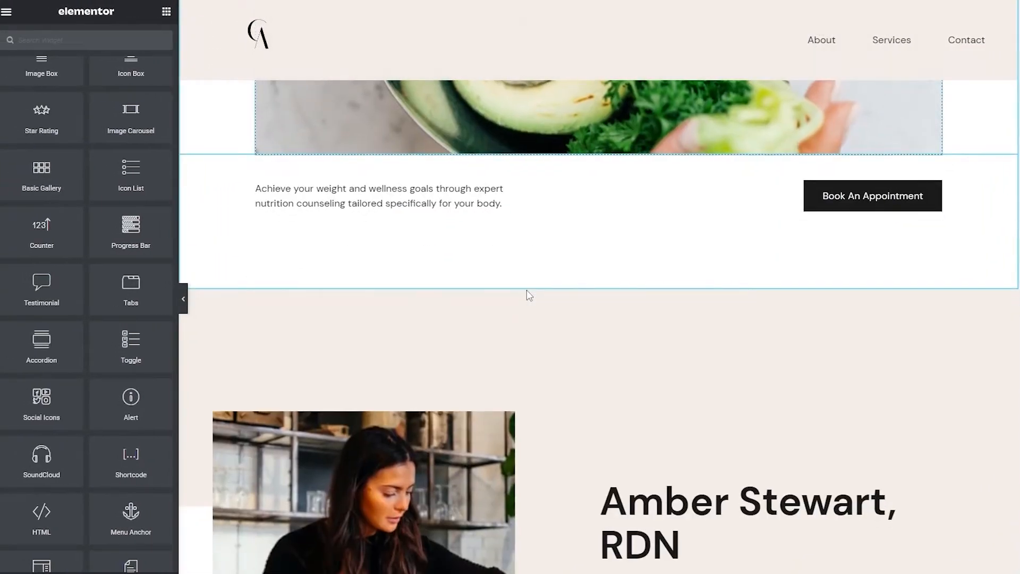
pyautogui.scroll(-3, 527, 292)
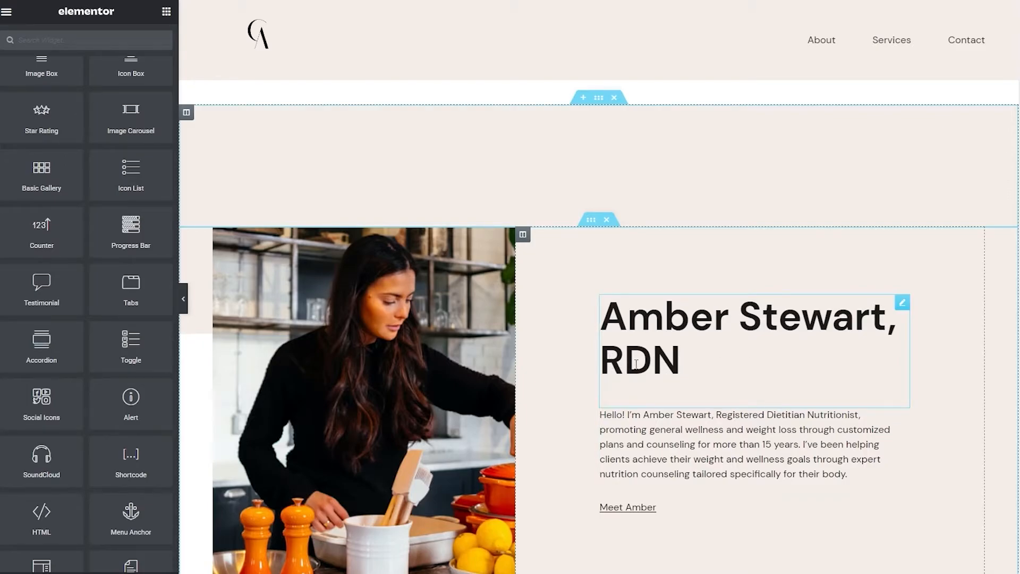
pyautogui.scroll(-9, 636, 364)
pyautogui.scroll(12, 635, 364)
pyautogui.scroll(-1, 425, 398)
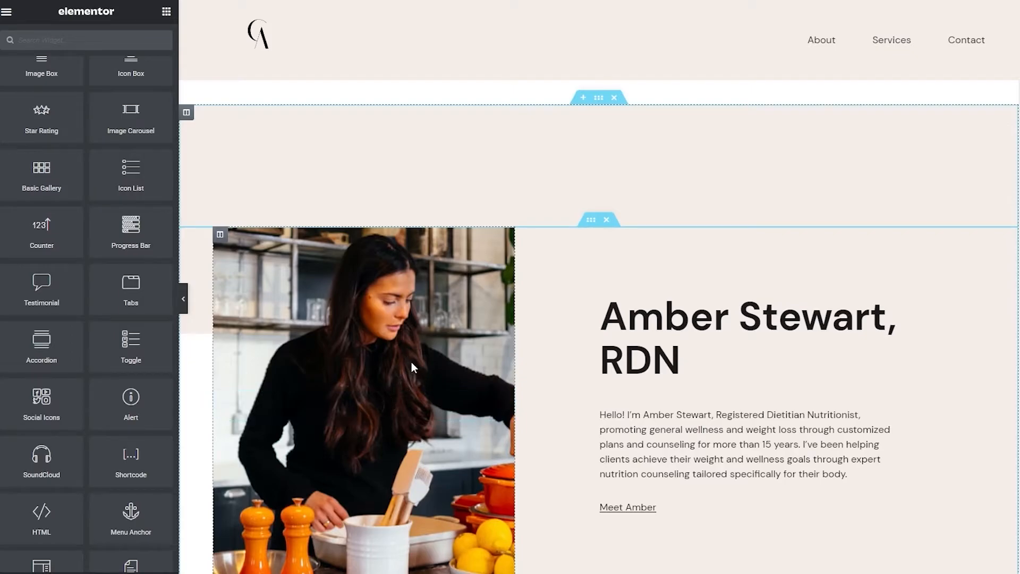
pyautogui.scroll(-8, 411, 363)
pyautogui.scroll(-2, 415, 367)
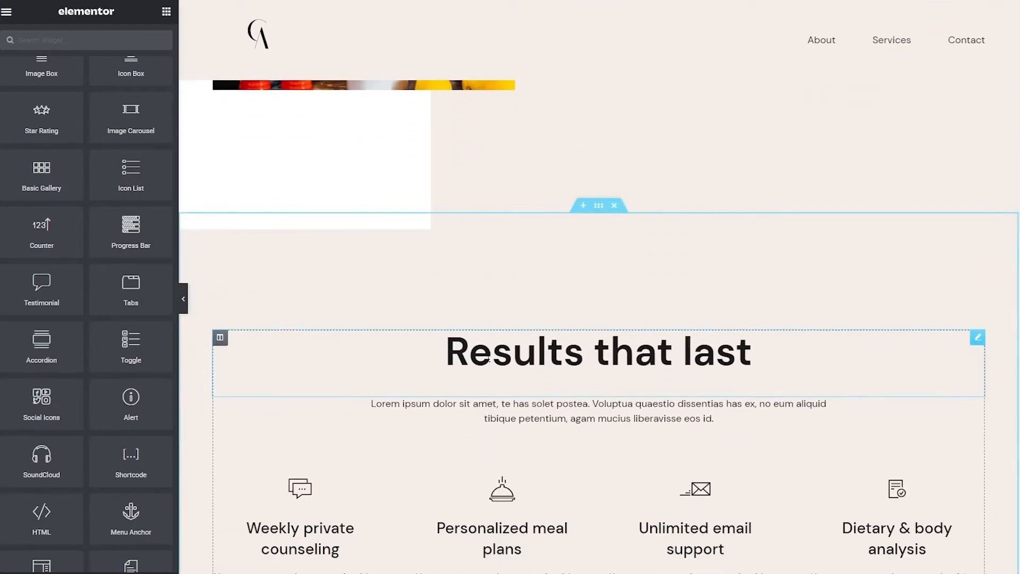
pyautogui.scroll(-5, 574, 376)
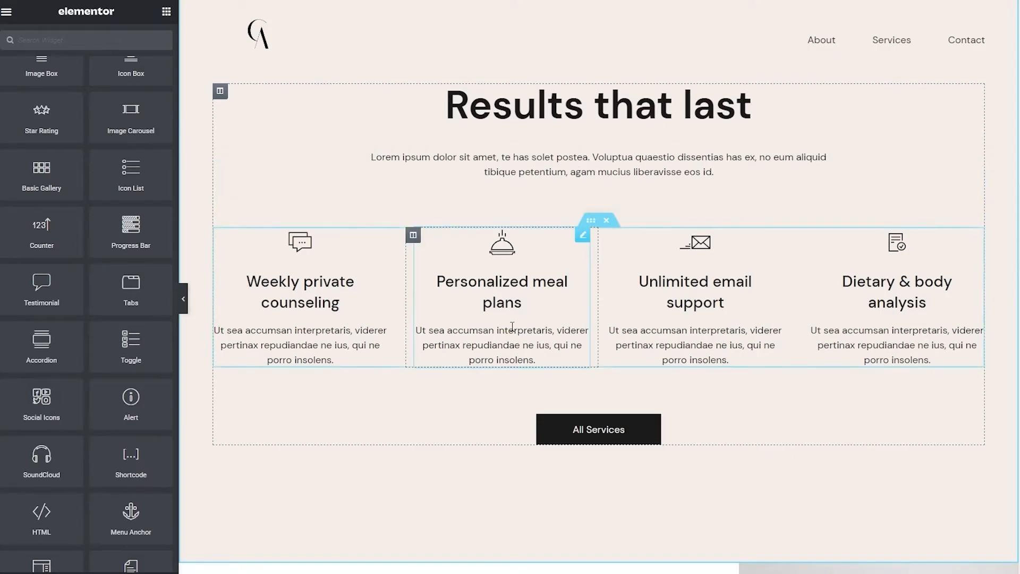
pyautogui.scroll(-5, 669, 328)
pyautogui.scroll(13, 661, 337)
pyautogui.scroll(10, 652, 346)
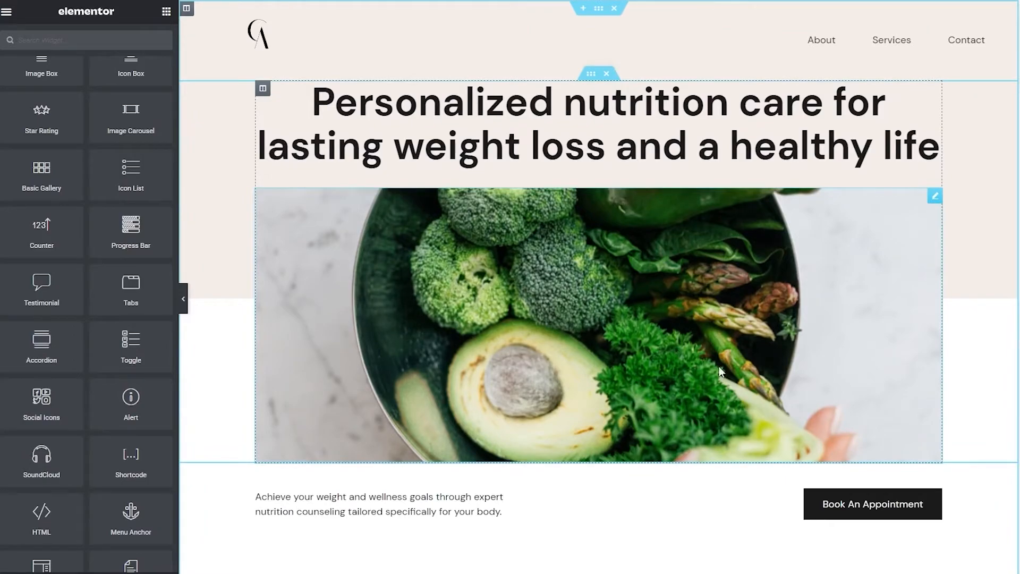
# - Select the hero's 46 VH vegetable-image spacer and inspect its size and Advanced settings
pyautogui.click(585, 291)
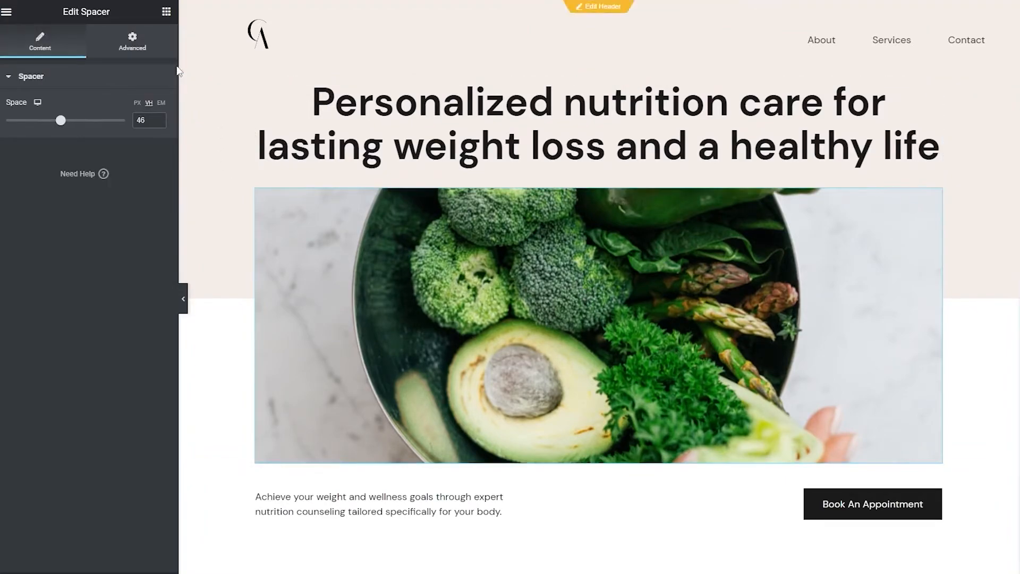
pyautogui.click(125, 45)
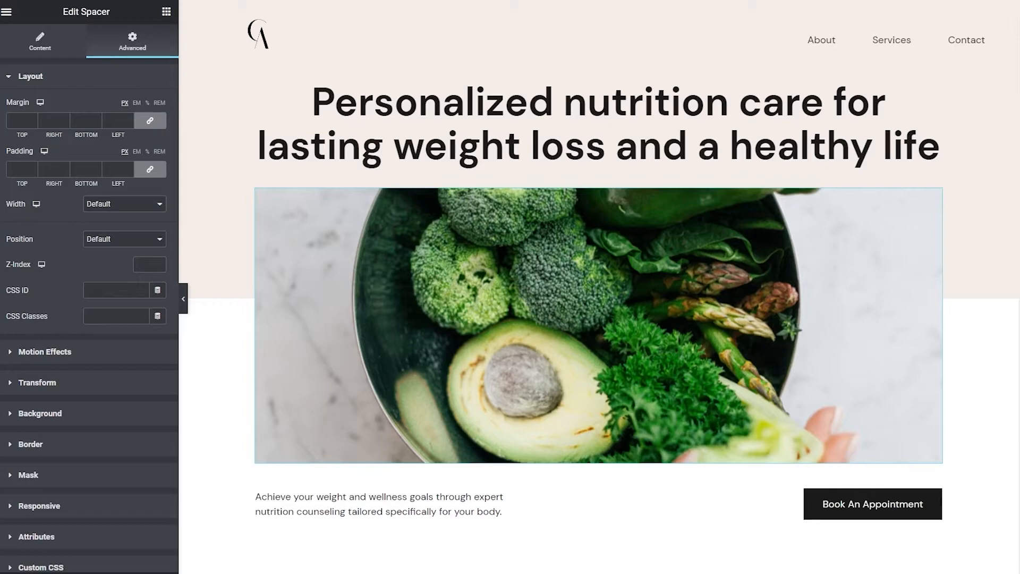
pyautogui.scroll(-3, 515, 342)
pyautogui.scroll(3, 342, 422)
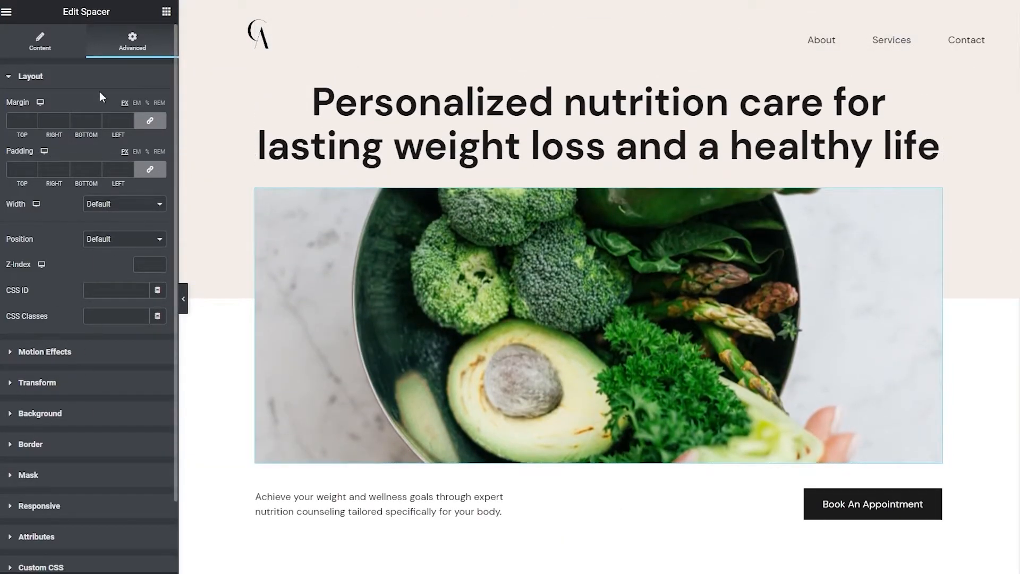
pyautogui.click(60, 42)
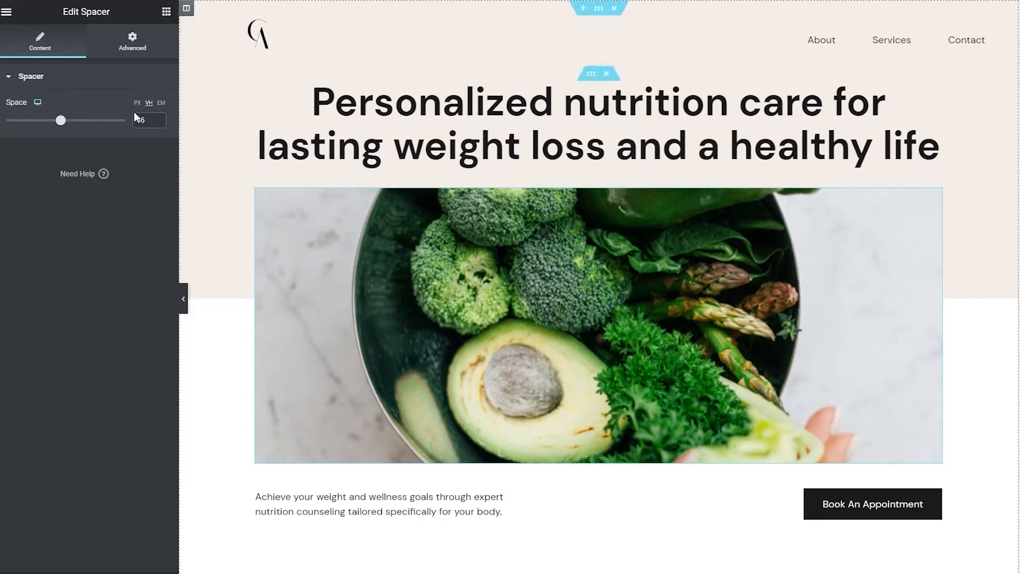
pyautogui.click(28, 83)
pyautogui.click(12, 80)
pyautogui.click(144, 38)
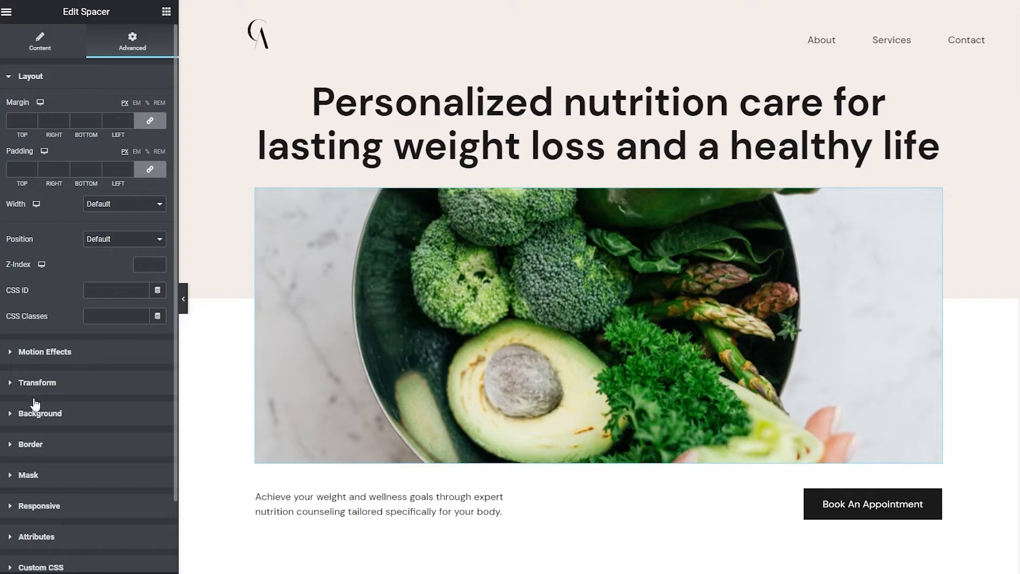
# - Expand the spacer's Background, Transform, Motion Effects and Layout sections in turn
pyautogui.click(10, 415)
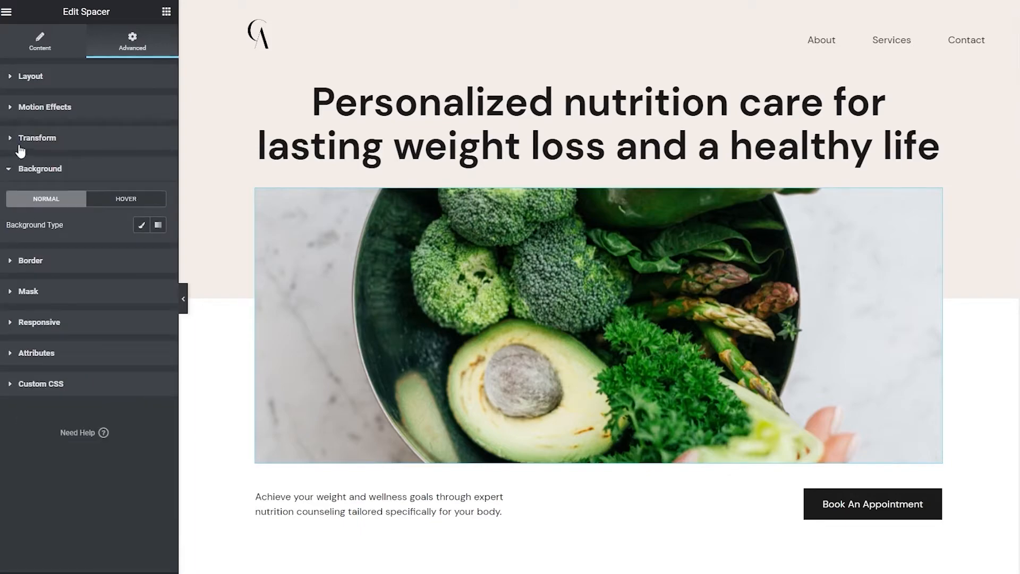
pyautogui.click(3, 146)
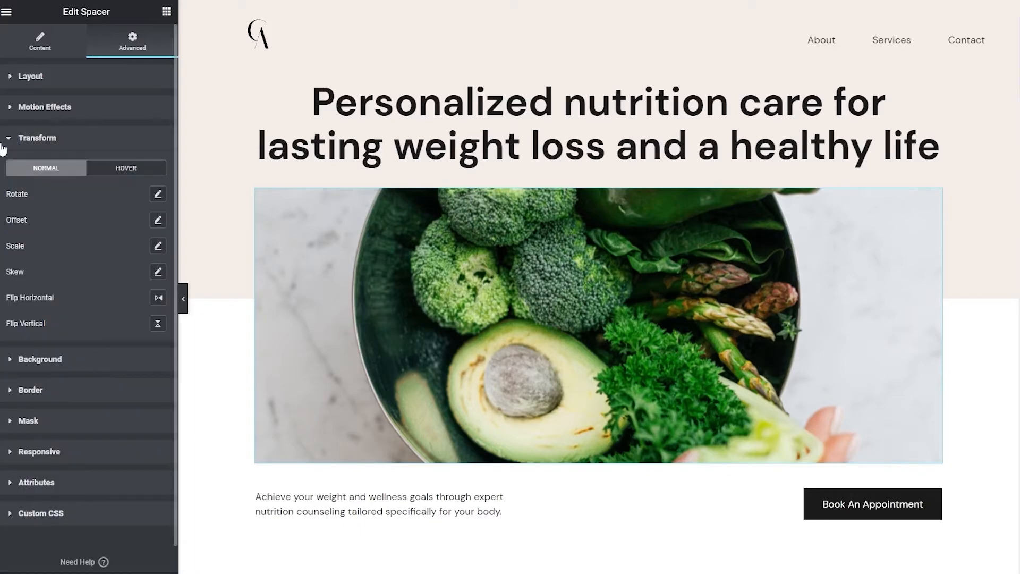
pyautogui.click(8, 112)
pyautogui.click(7, 79)
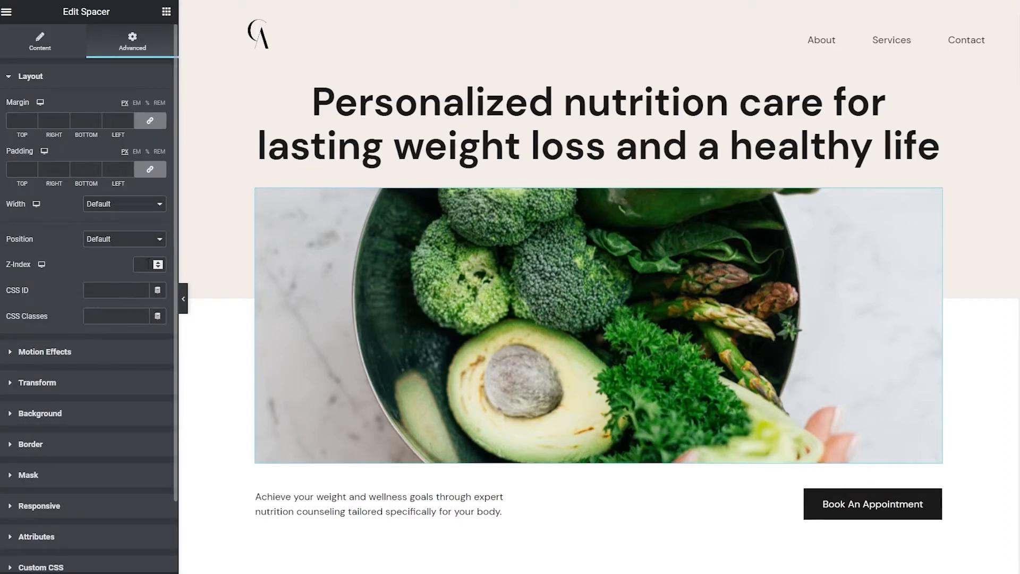
pyautogui.scroll(-1, 125, 305)
pyautogui.scroll(-1, 125, 306)
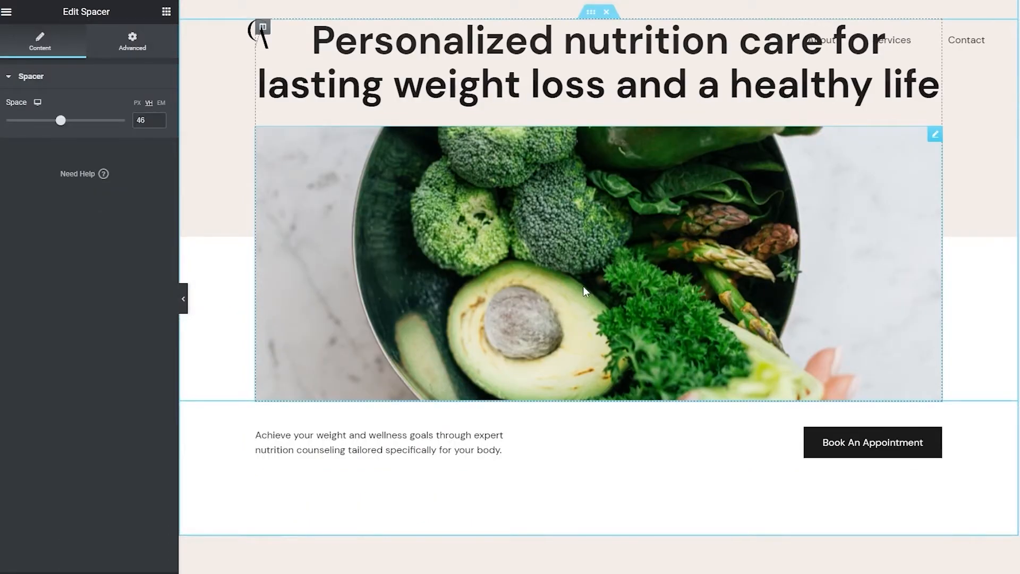
# - Delete the vegetable spacer and drop an Image widget below the hero heading
pyautogui.press('Delete')
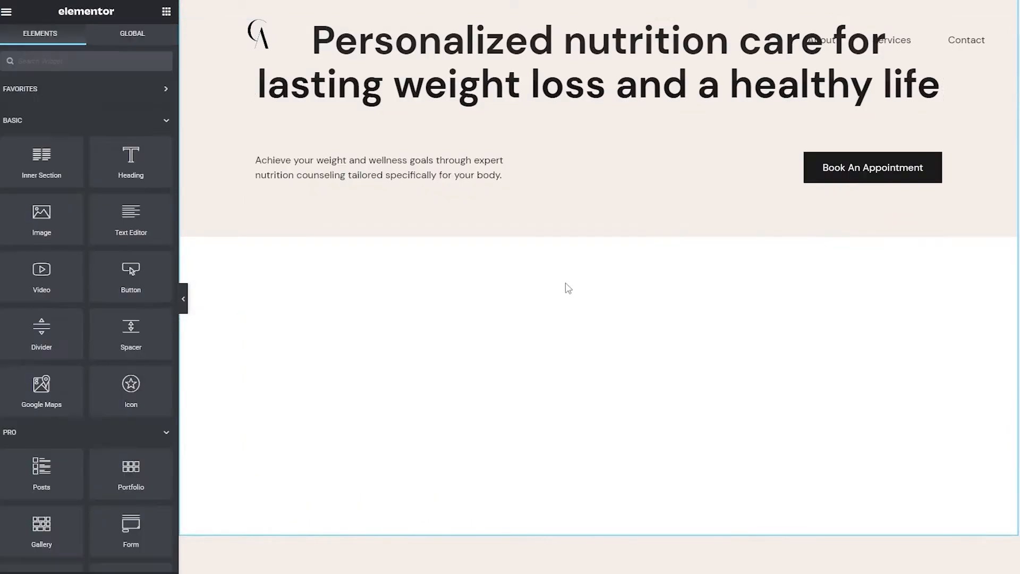
pyautogui.scroll(1, 579, 133)
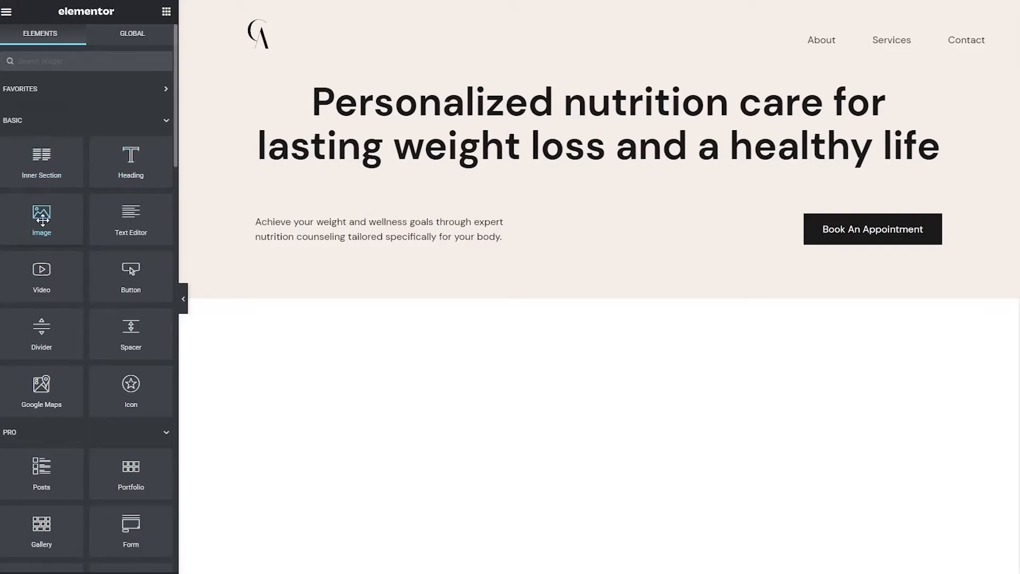
pyautogui.moveTo(38, 220); pyautogui.dragTo(556, 188)
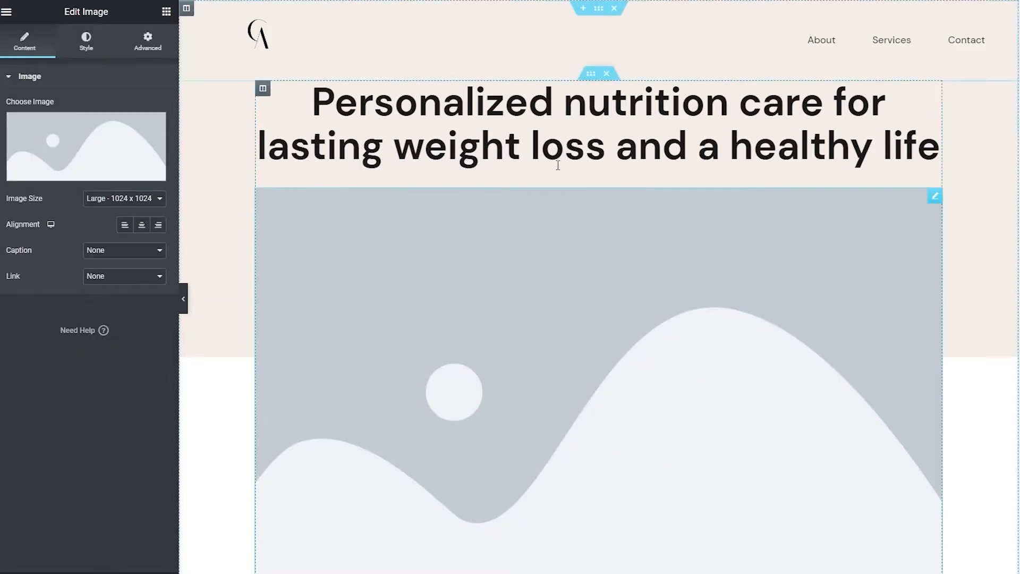
# - Open the new image's media picker on the Upload files tab
pyautogui.click(102, 163)
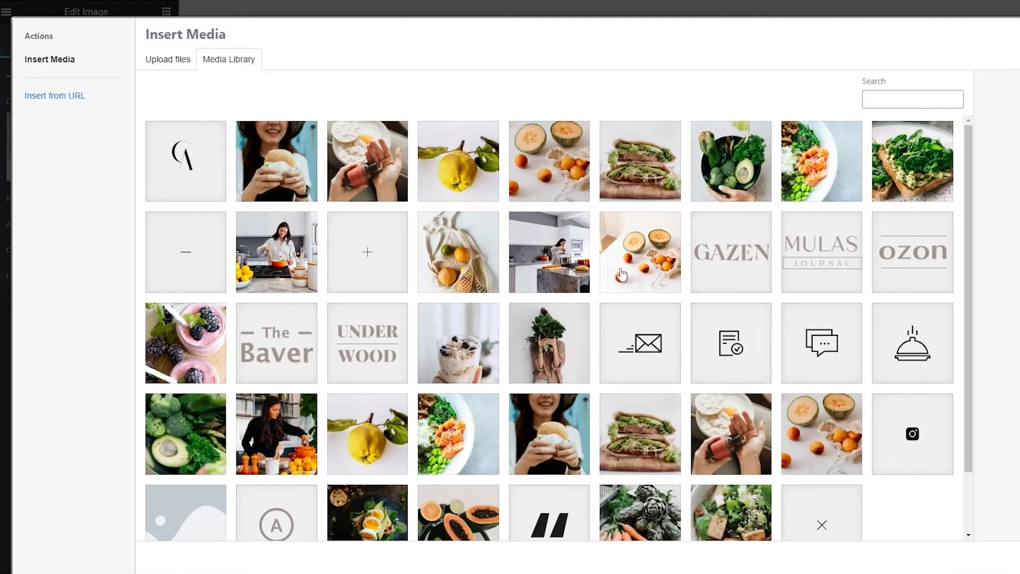
pyautogui.scroll(-3, 677, 256)
pyautogui.scroll(2, 470, 302)
pyautogui.scroll(1, 470, 302)
pyautogui.scroll(-2, 903, 362)
pyautogui.scroll(1, 882, 392)
pyautogui.click(160, 66)
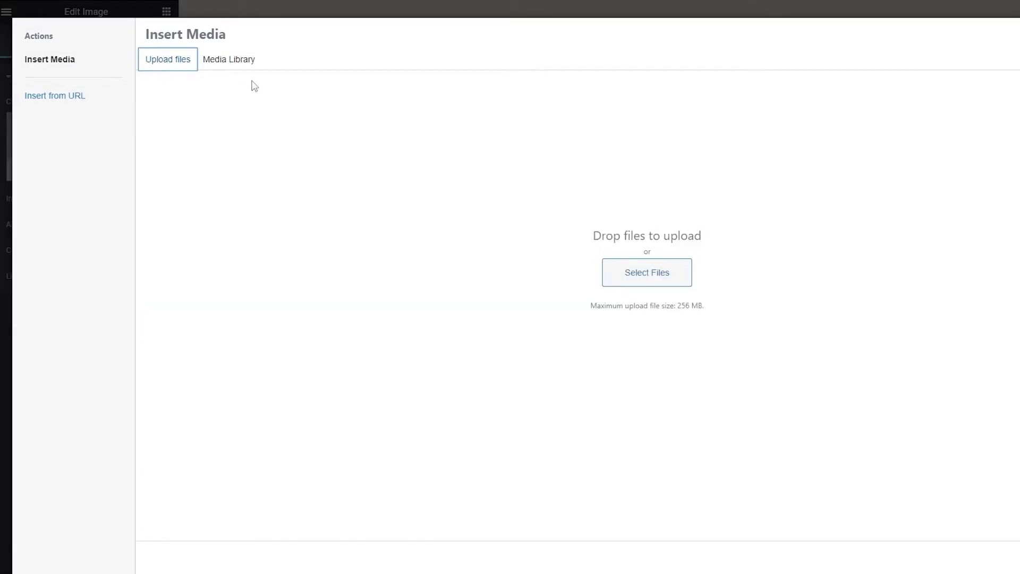
pyautogui.click(221, 59)
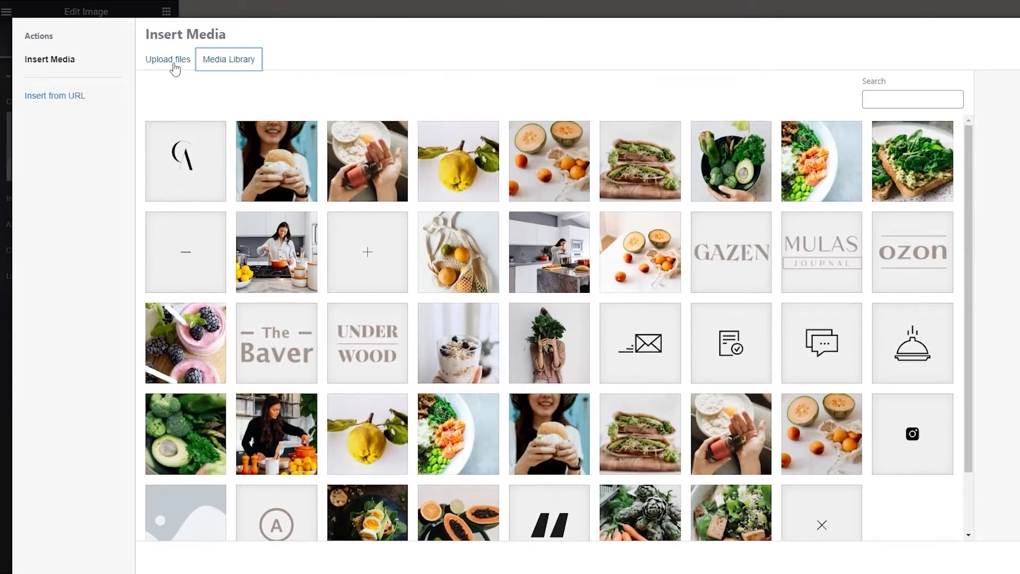
pyautogui.click(176, 66)
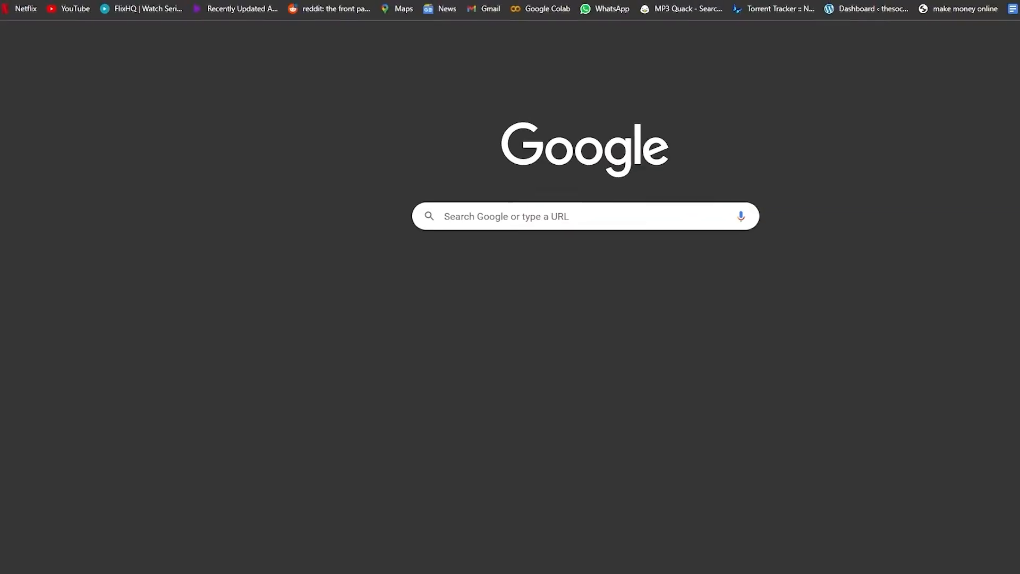
# - Load the Pexels website
pyautogui.write('pexels.com')
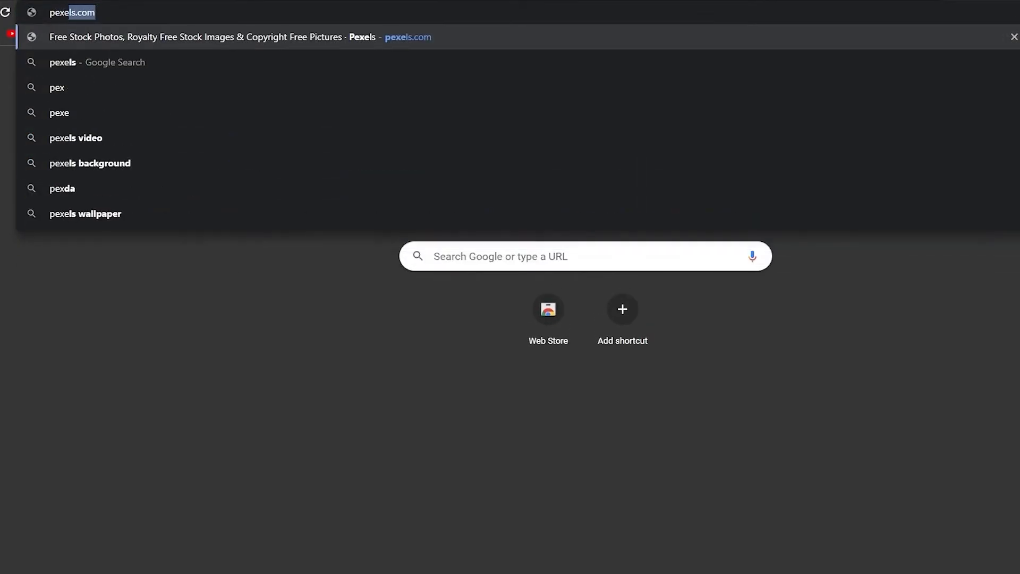
pyautogui.press('Return')
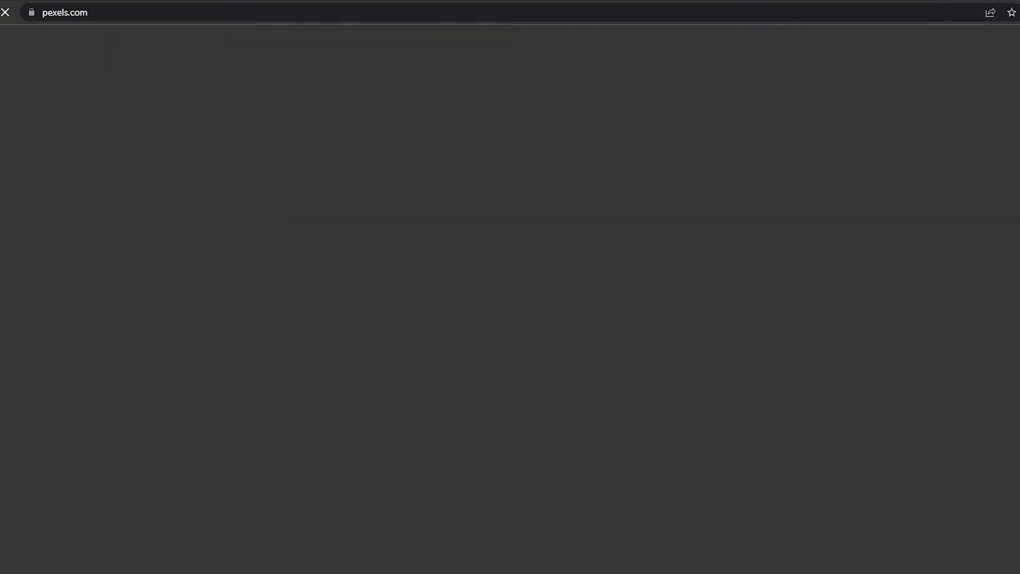
pyautogui.scroll(-7, 521, 165)
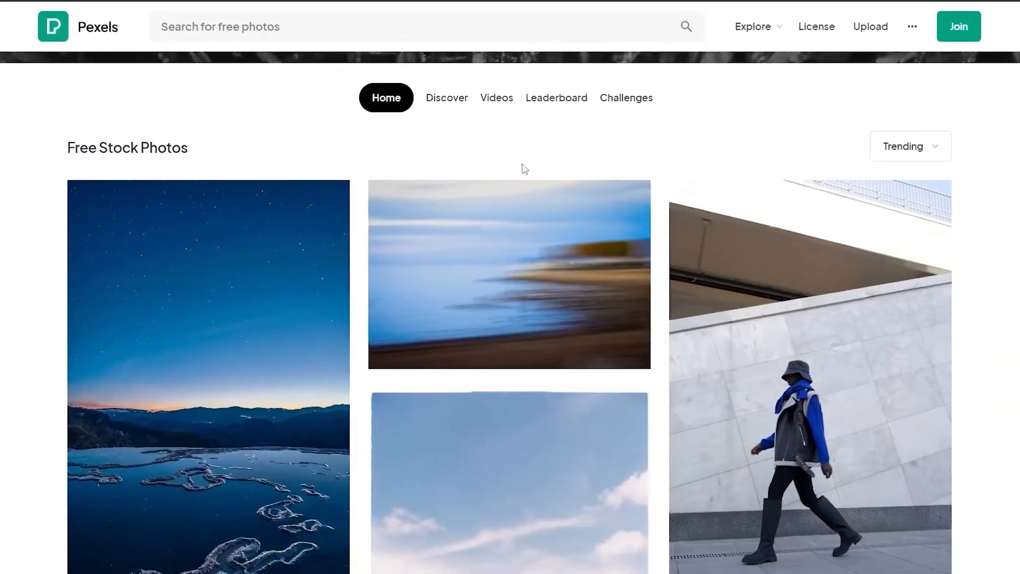
pyautogui.scroll(-1, 513, 161)
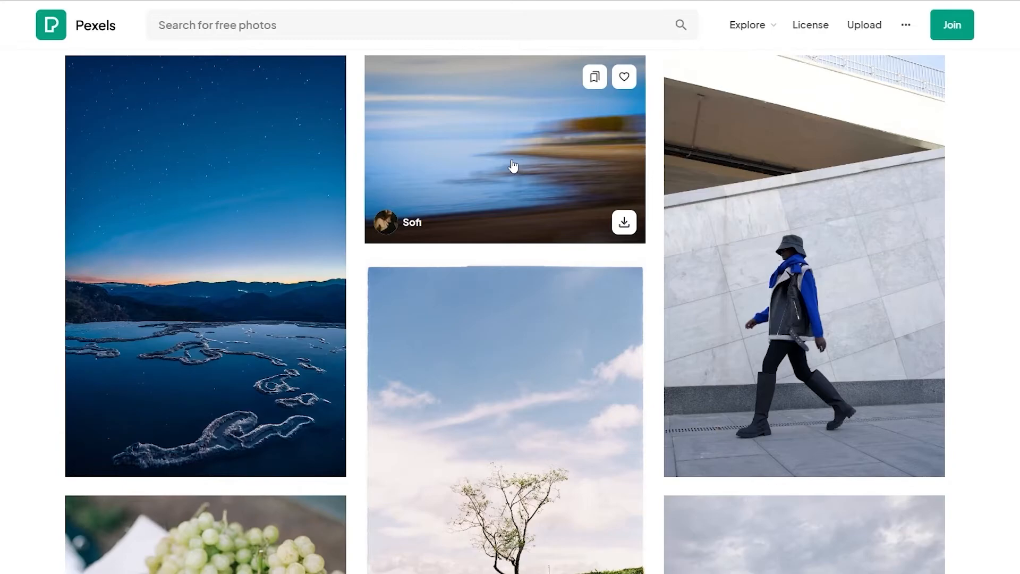
pyautogui.scroll(7, 513, 166)
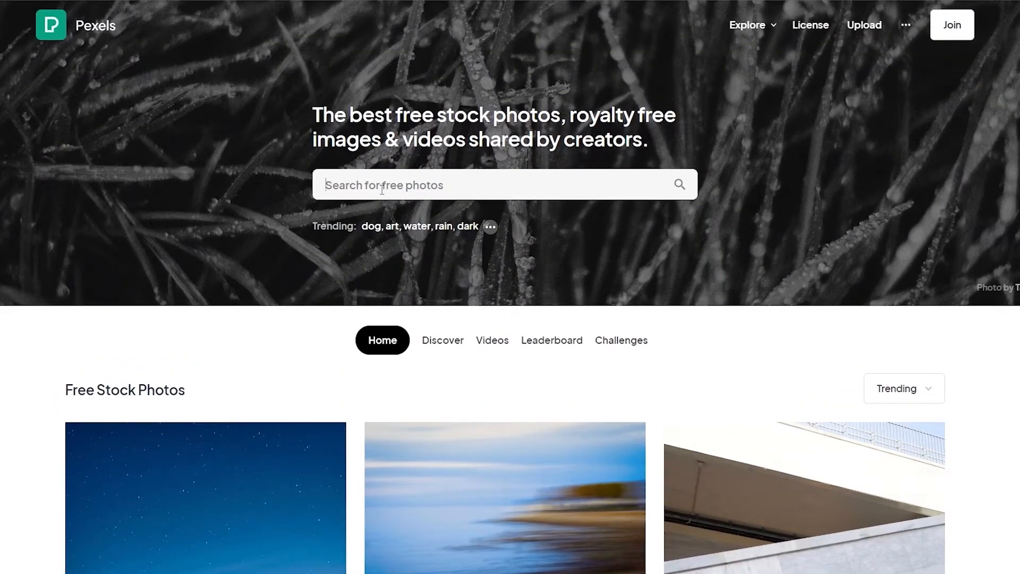
# - Search Pexels for 'nutrition' and scroll through the photo results
pyautogui.click(381, 190)
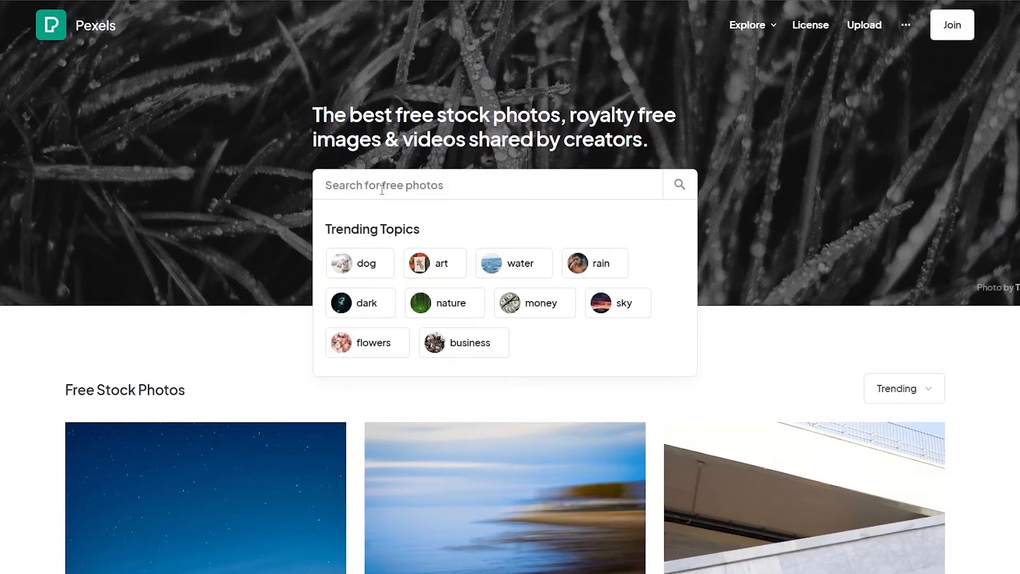
pyautogui.write('nutr')
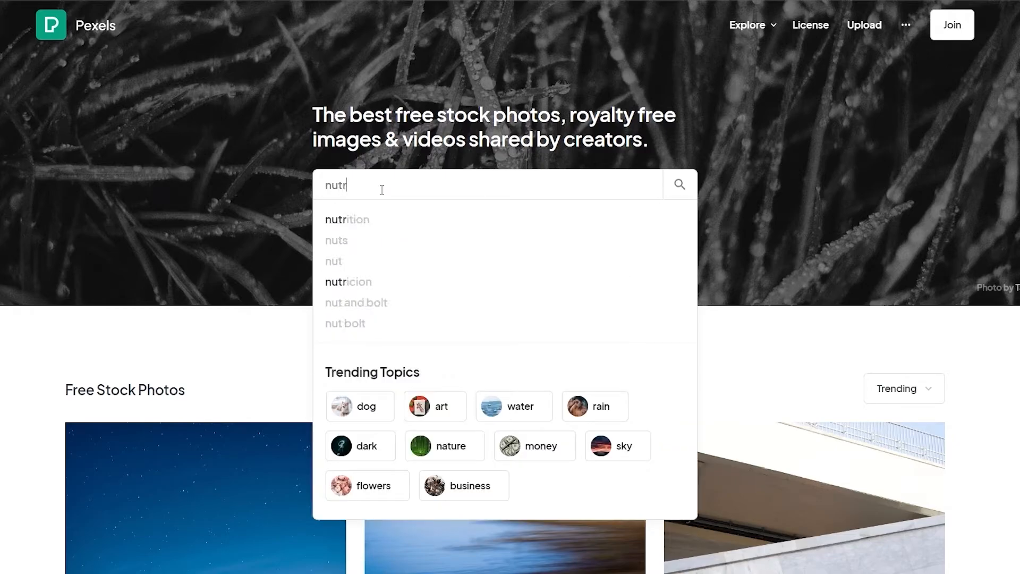
pyautogui.click(384, 239)
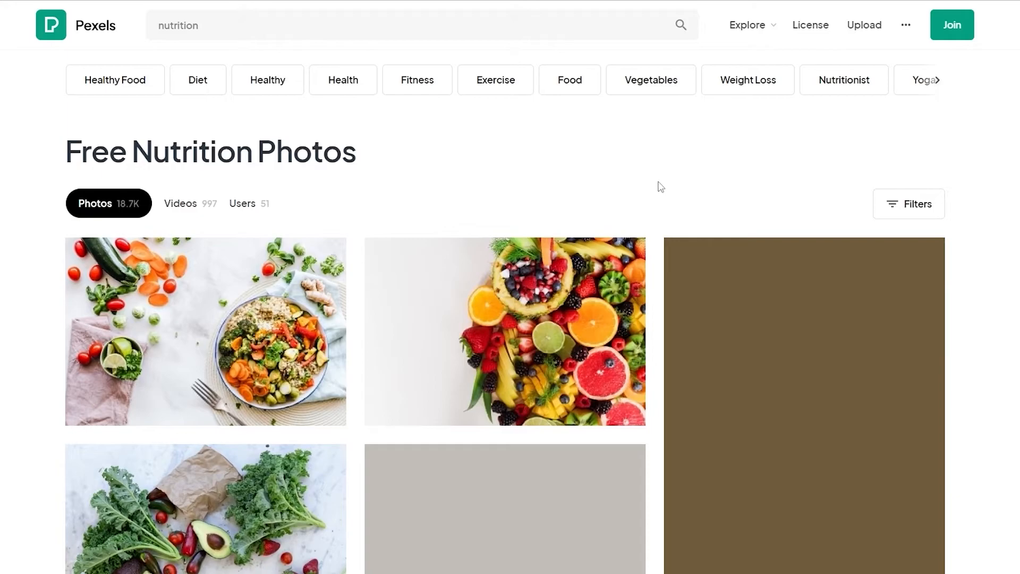
pyautogui.scroll(-2, 661, 185)
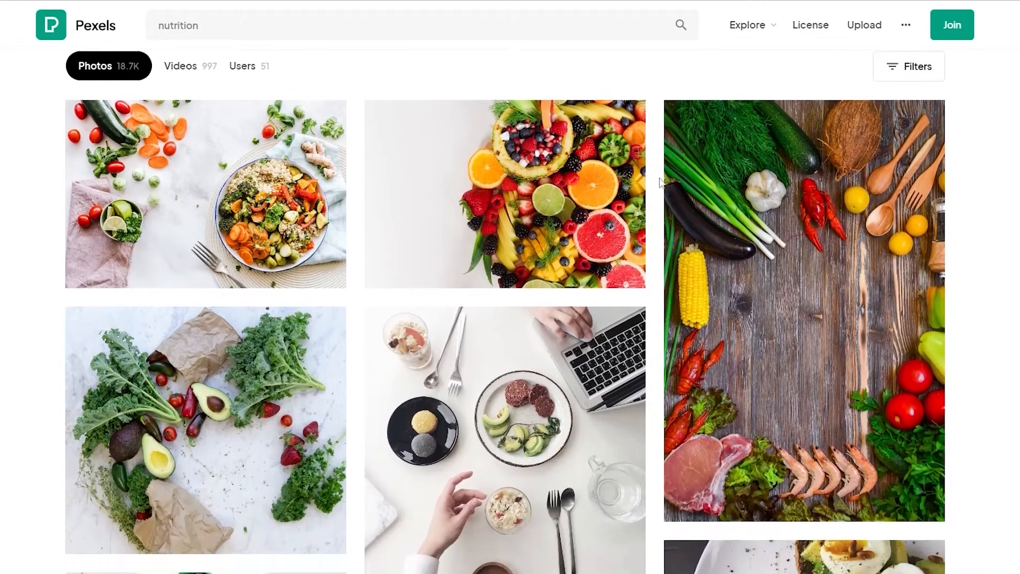
pyautogui.scroll(-8, 660, 182)
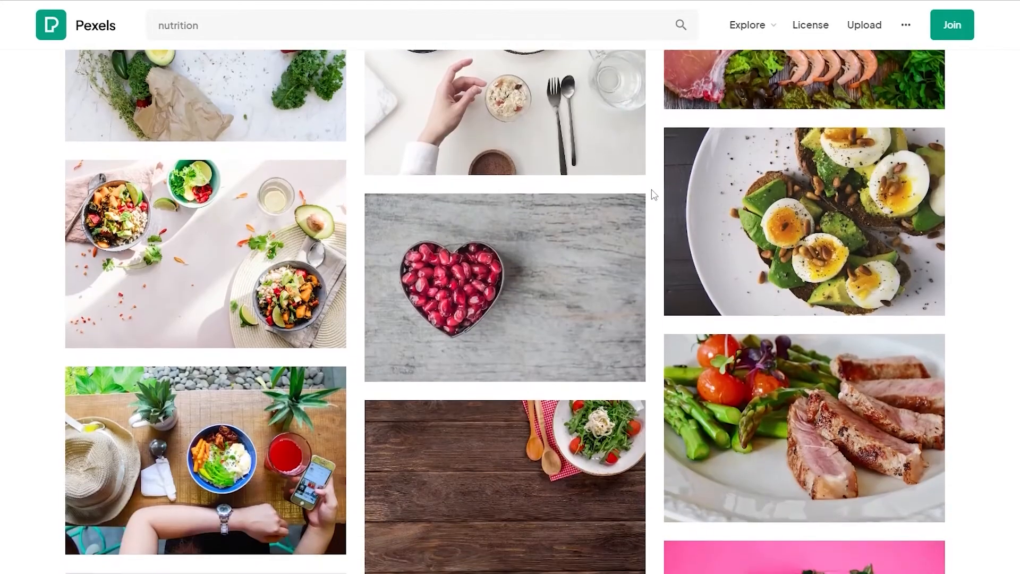
pyautogui.scroll(-1, 653, 197)
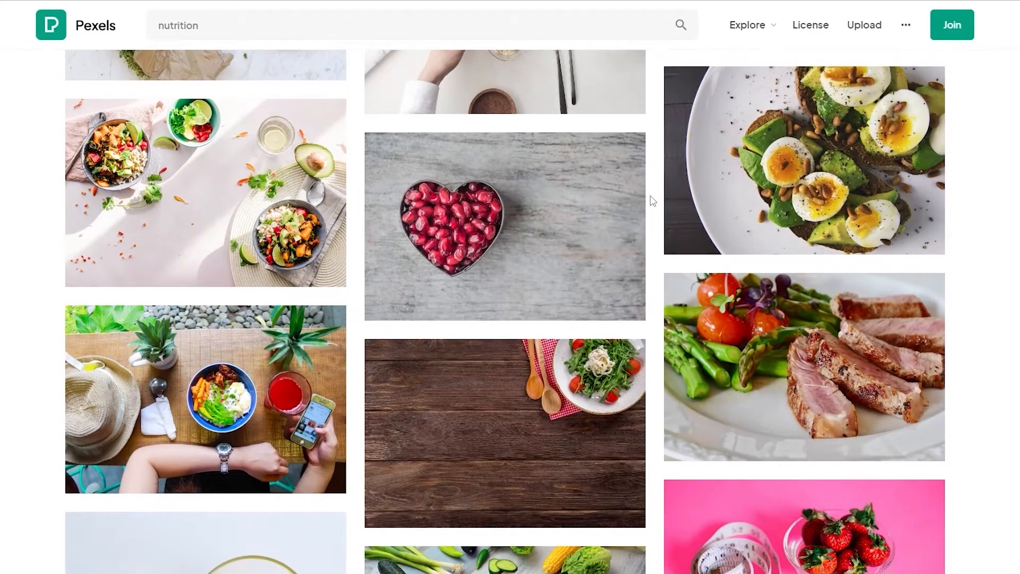
pyautogui.scroll(-7, 653, 201)
pyautogui.scroll(-5, 651, 205)
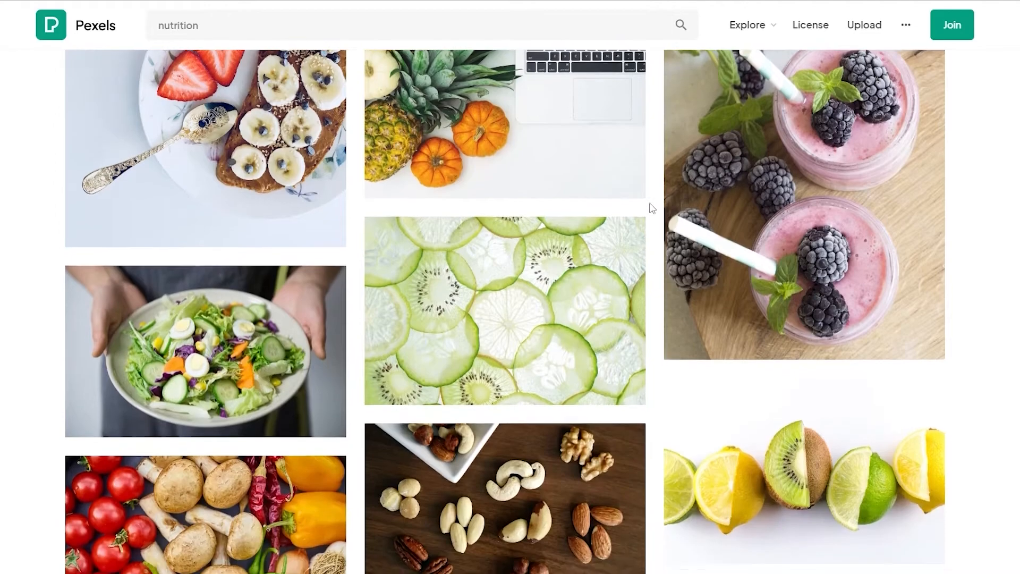
pyautogui.scroll(-7, 652, 208)
pyautogui.scroll(-3, 648, 210)
pyautogui.scroll(-4, 648, 211)
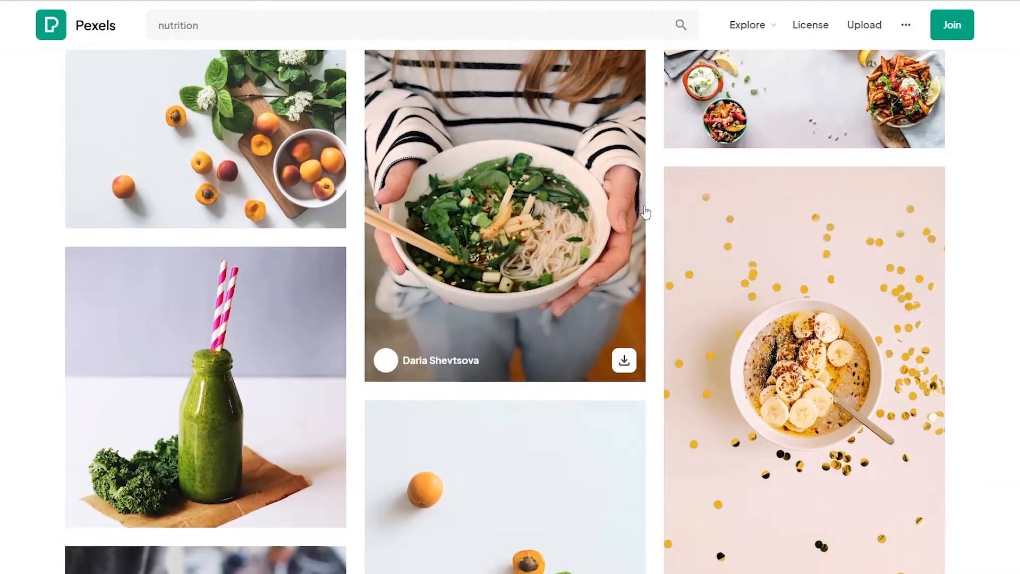
pyautogui.scroll(-7, 646, 213)
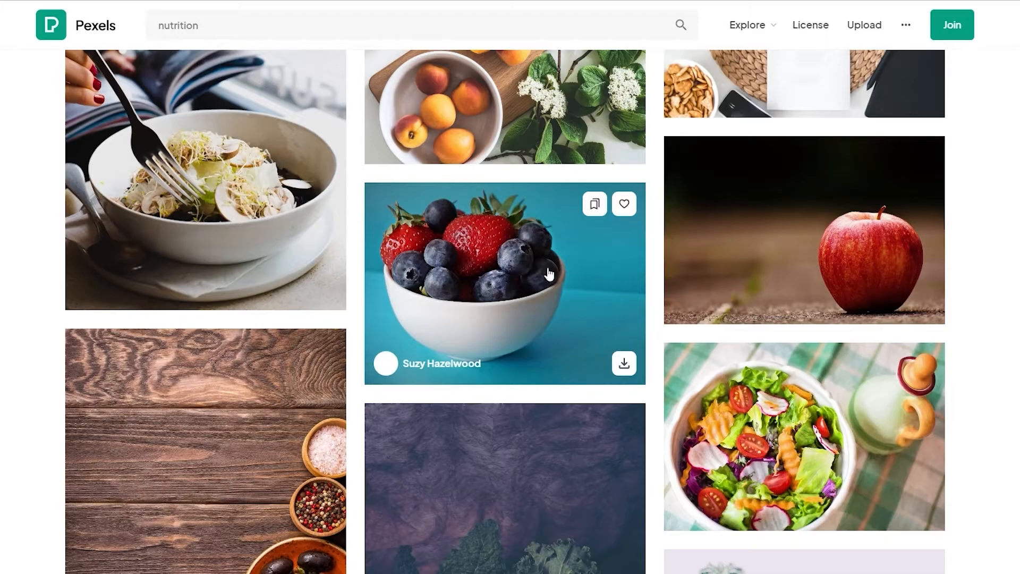
pyautogui.scroll(-5, 518, 255)
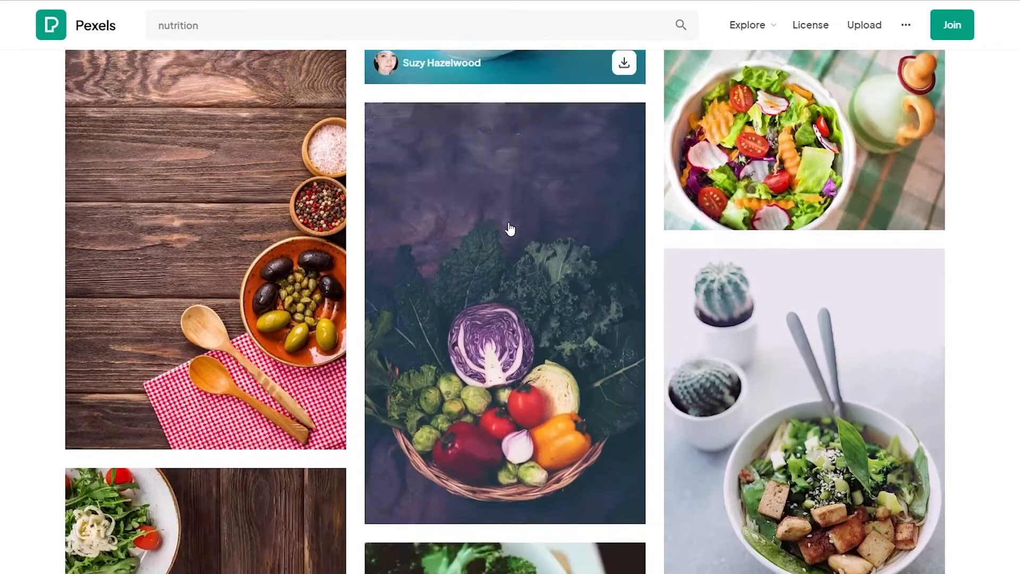
pyautogui.scroll(-1, 192, 214)
pyautogui.scroll(-5, 479, 302)
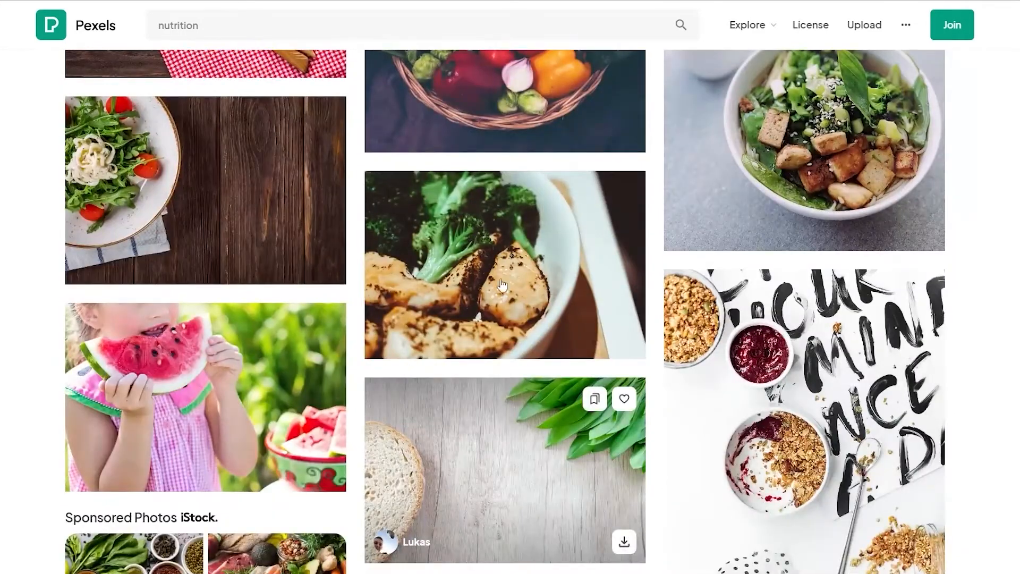
pyautogui.scroll(-4, 477, 295)
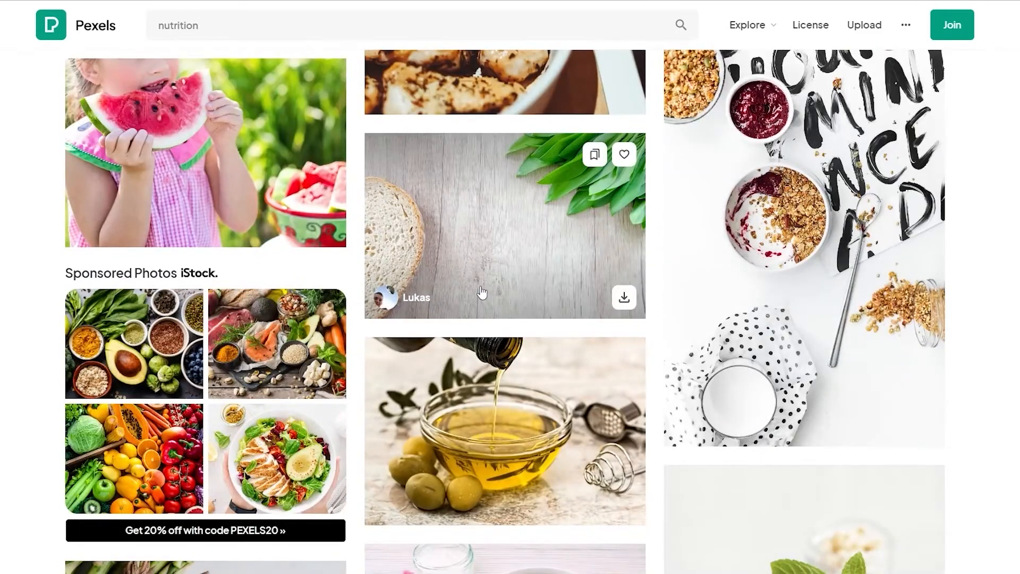
pyautogui.scroll(-3, 480, 296)
pyautogui.scroll(5, 482, 291)
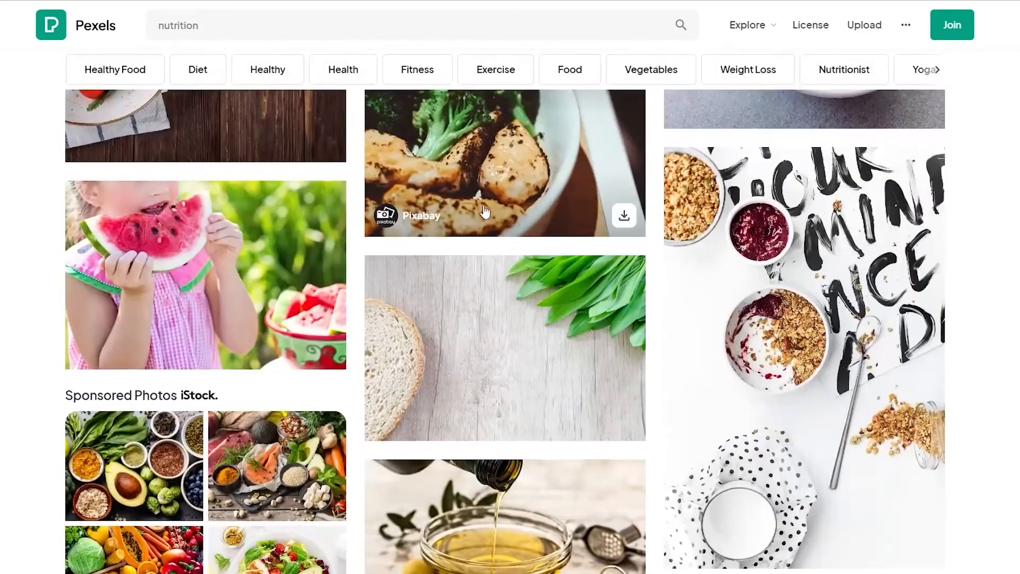
pyautogui.scroll(-6, 498, 301)
pyautogui.scroll(-6, 499, 329)
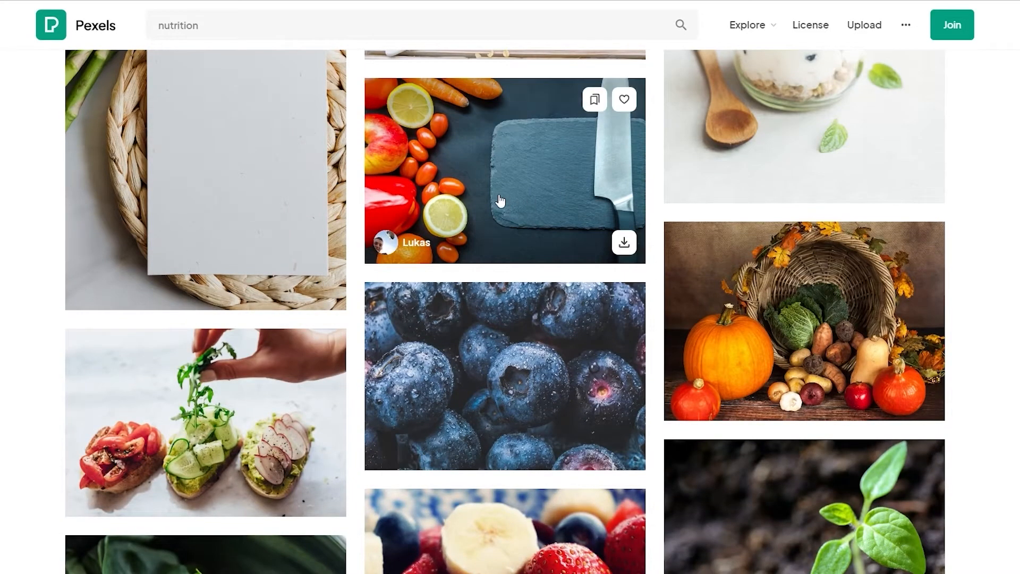
pyautogui.scroll(-6, 499, 200)
pyautogui.scroll(-3, 531, 381)
pyautogui.scroll(20, 530, 376)
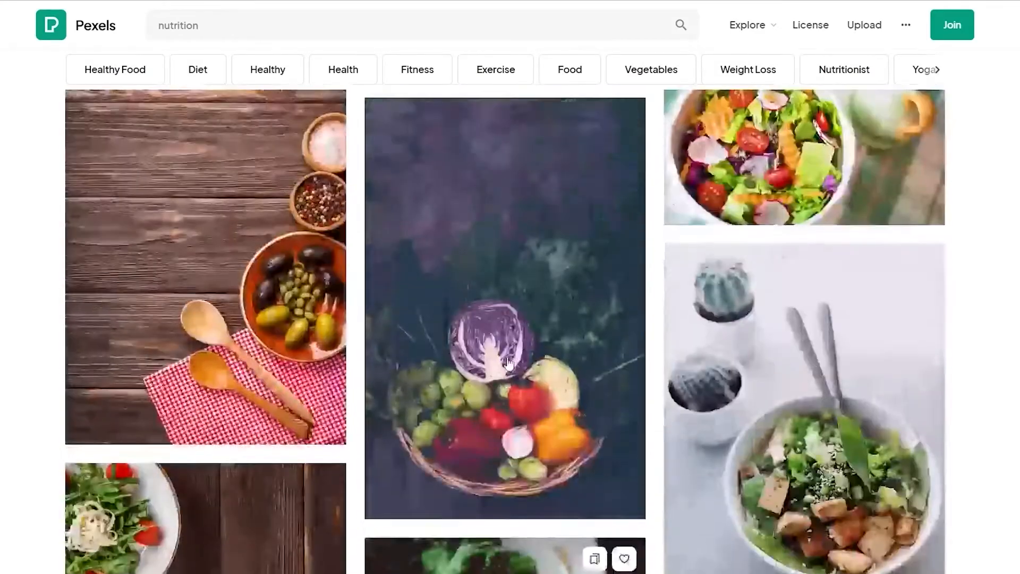
pyautogui.scroll(8, 509, 363)
pyautogui.scroll(-2, 519, 392)
# - Open the strawberries-and-blueberries bowl photo and save its free download as a JPEG
pyautogui.click(486, 284)
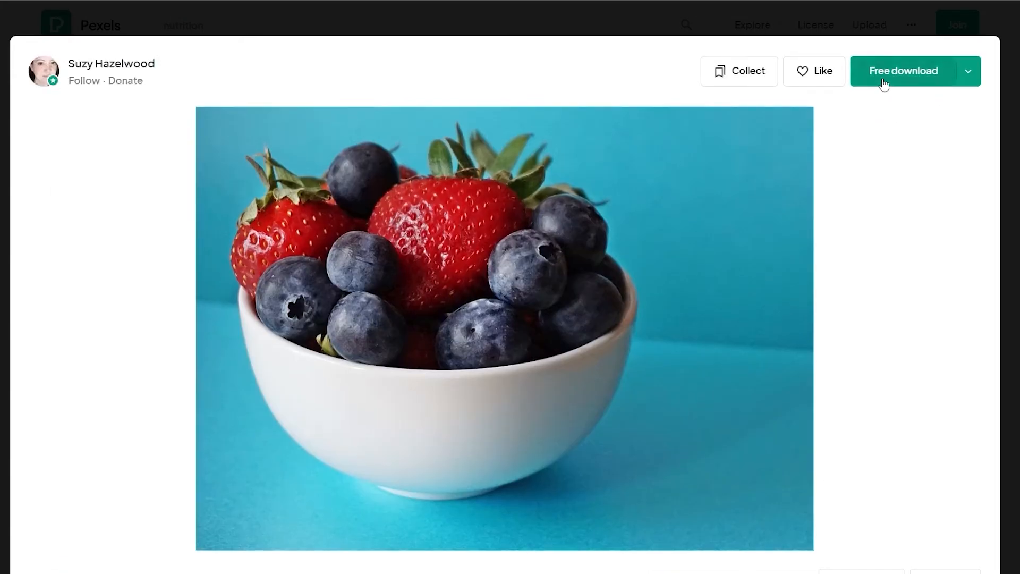
pyautogui.click(884, 78)
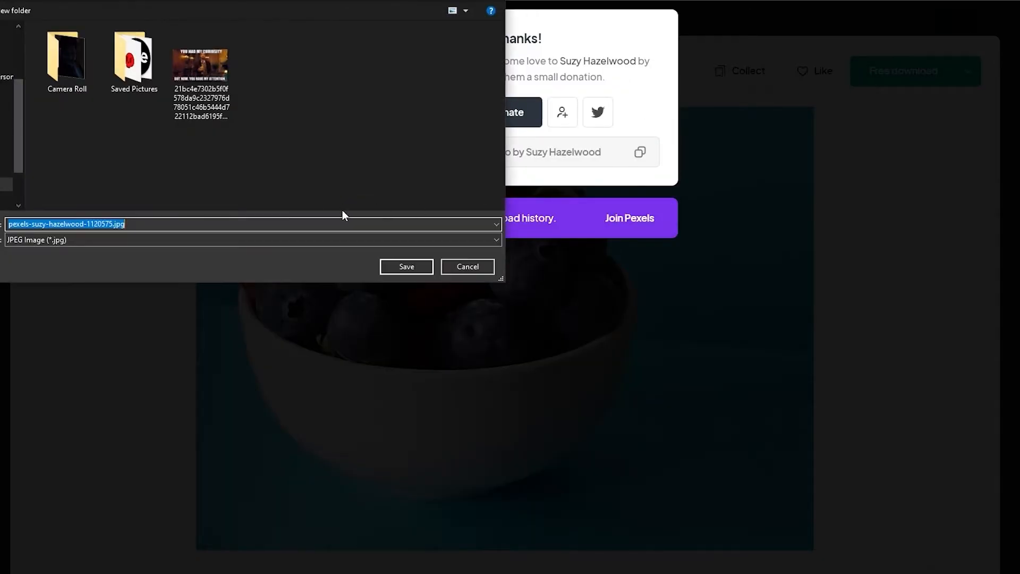
pyautogui.click(400, 267)
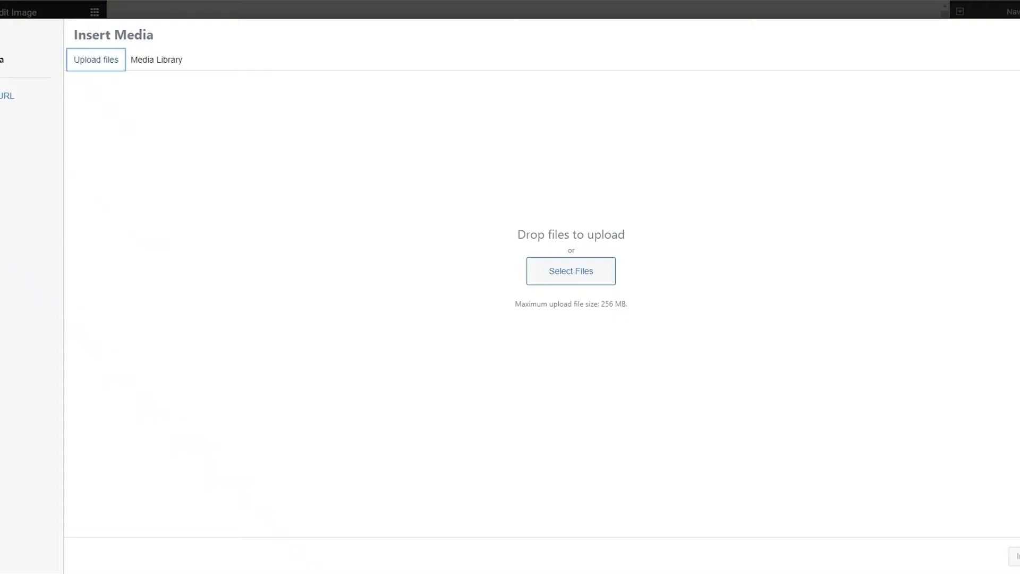
# - Upload the downloaded JPG through Select Files and insert it into the hero image widget
pyautogui.click(560, 283)
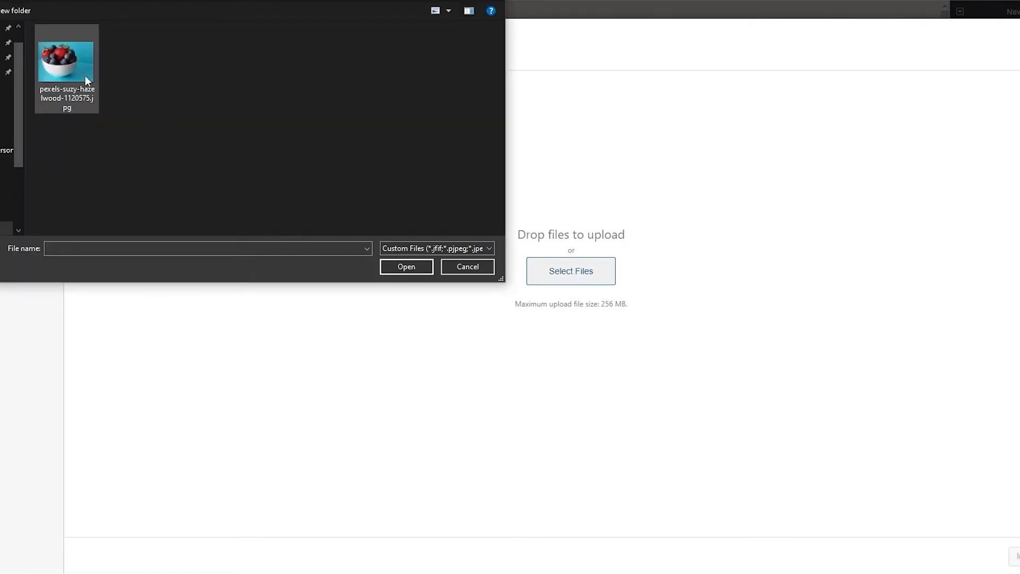
pyautogui.click(85, 76)
pyautogui.doubleClick(85, 76)
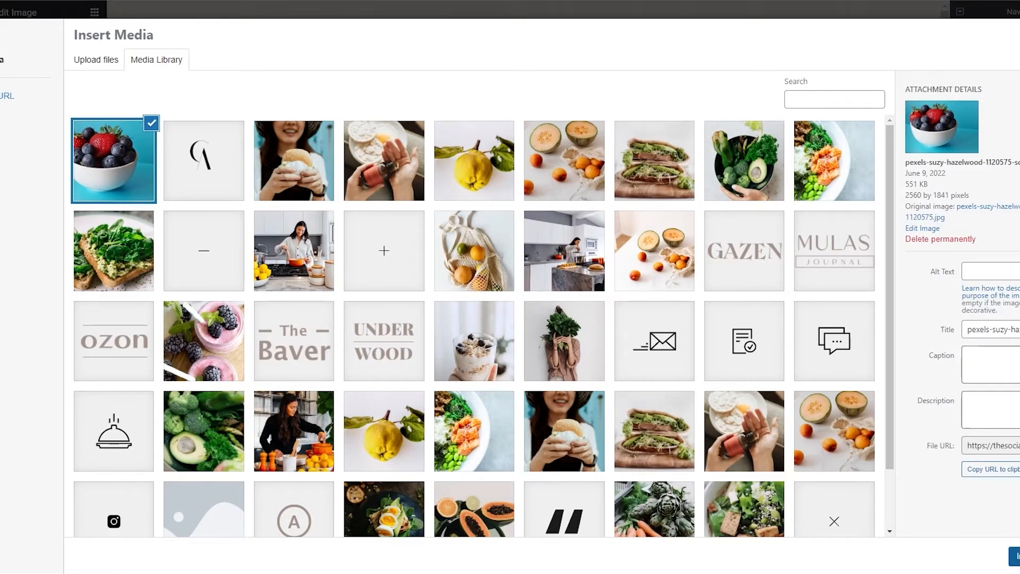
pyautogui.click(1013, 556)
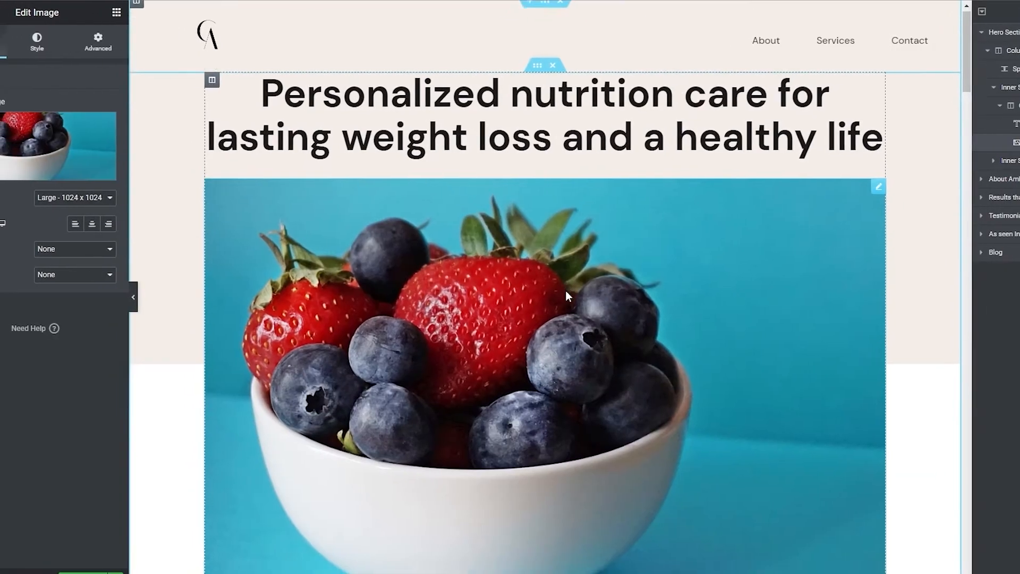
pyautogui.scroll(-10, 565, 291)
pyautogui.scroll(10, 565, 291)
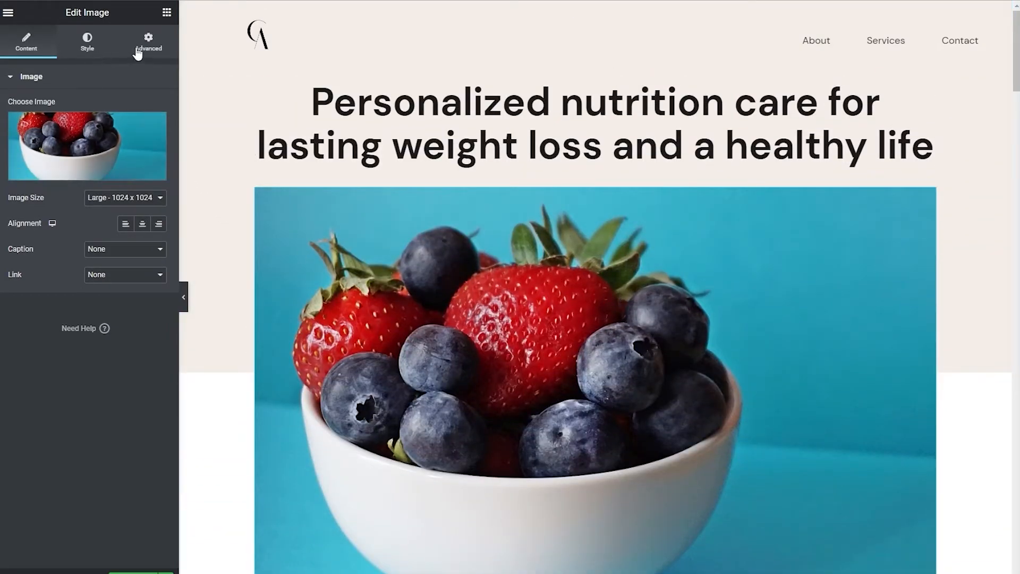
# - Remove an accidentally added spacer and bring up the hero image's Style settings
pyautogui.click(93, 48)
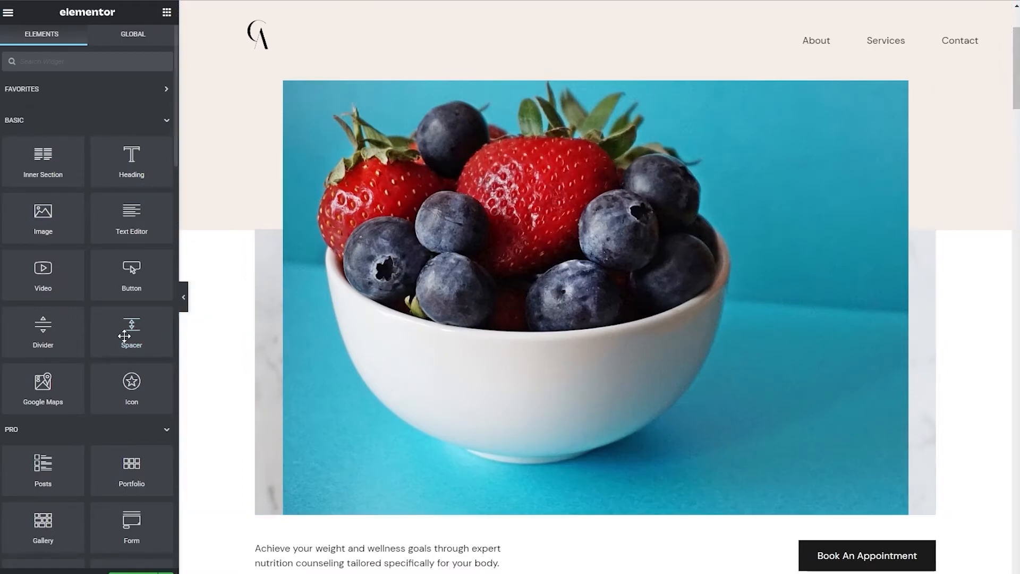
pyautogui.moveTo(124, 335); pyautogui.dragTo(502, 238)
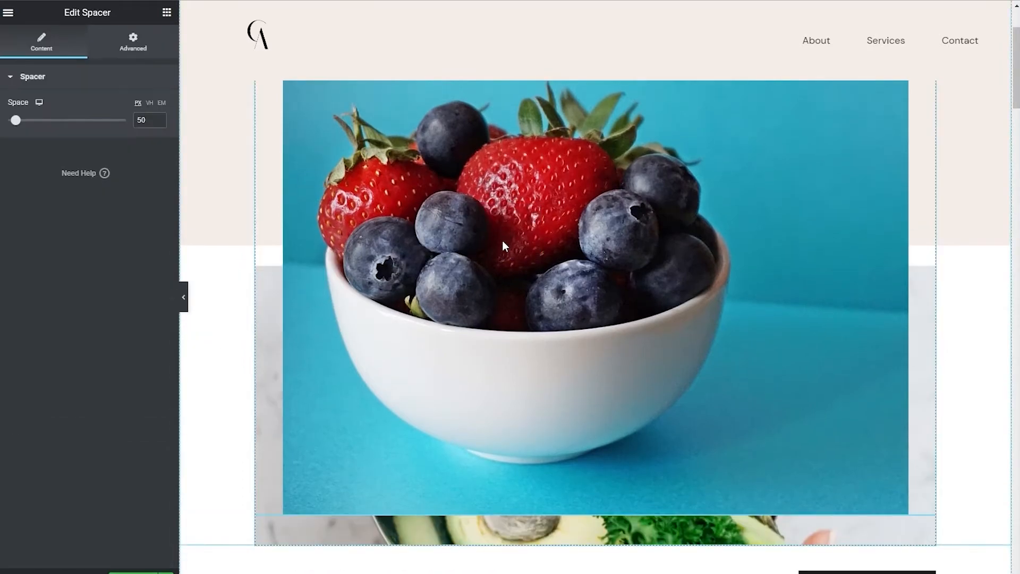
pyautogui.scroll(-2, 570, 406)
pyautogui.scroll(1, 570, 406)
pyautogui.scroll(-1, 571, 411)
pyautogui.press('Delete')
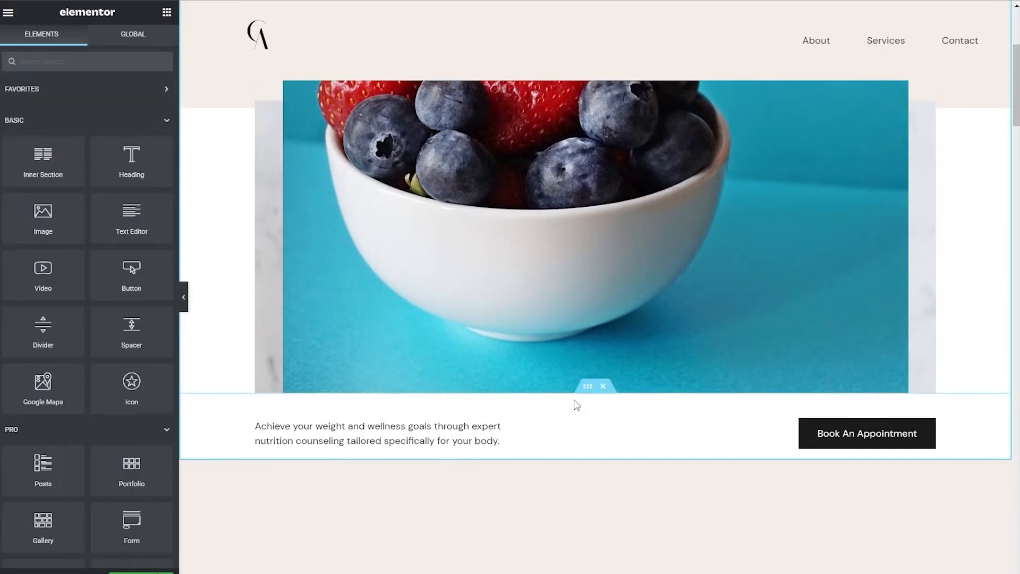
pyautogui.scroll(3, 317, 375)
pyautogui.click(544, 349)
pyautogui.scroll(1, 452, 314)
pyautogui.scroll(-2, 478, 317)
pyautogui.scroll(2, 559, 381)
pyautogui.click(87, 42)
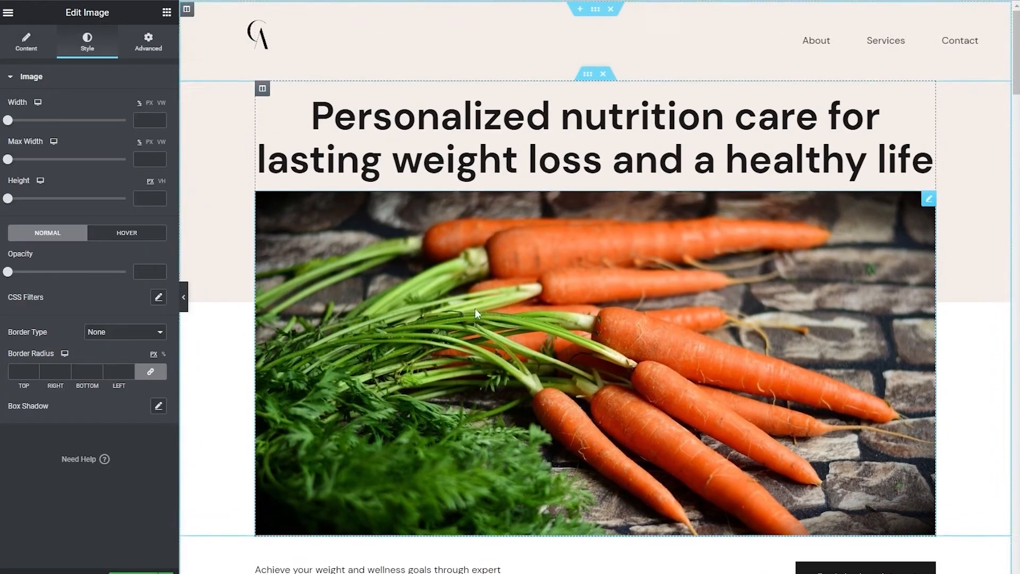
# - Widen the carrot image and set its hover opacity to 0.1
pyautogui.moveTo(6, 124); pyautogui.dragTo(125, 124)
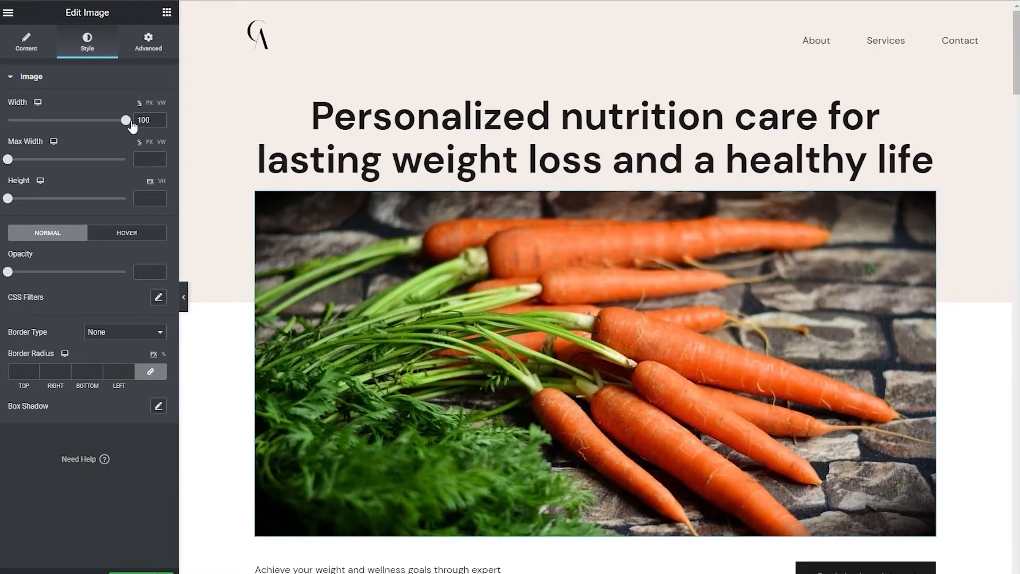
pyautogui.moveTo(14, 161); pyautogui.dragTo(125, 159)
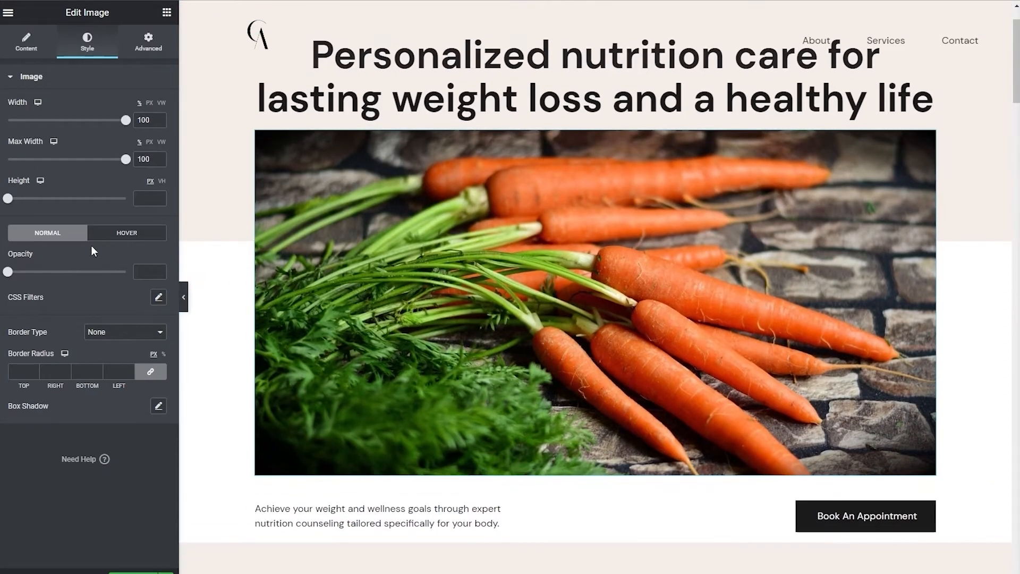
pyautogui.click(127, 237)
pyautogui.moveTo(14, 274); pyautogui.dragTo(11, 273)
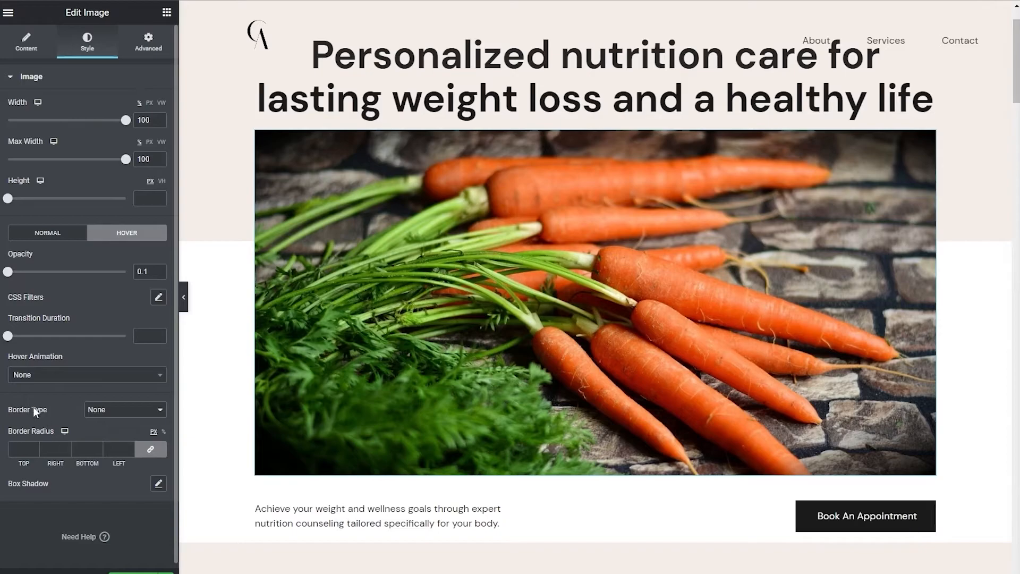
# - Set the image's hover animation to Grow
pyautogui.click(61, 374)
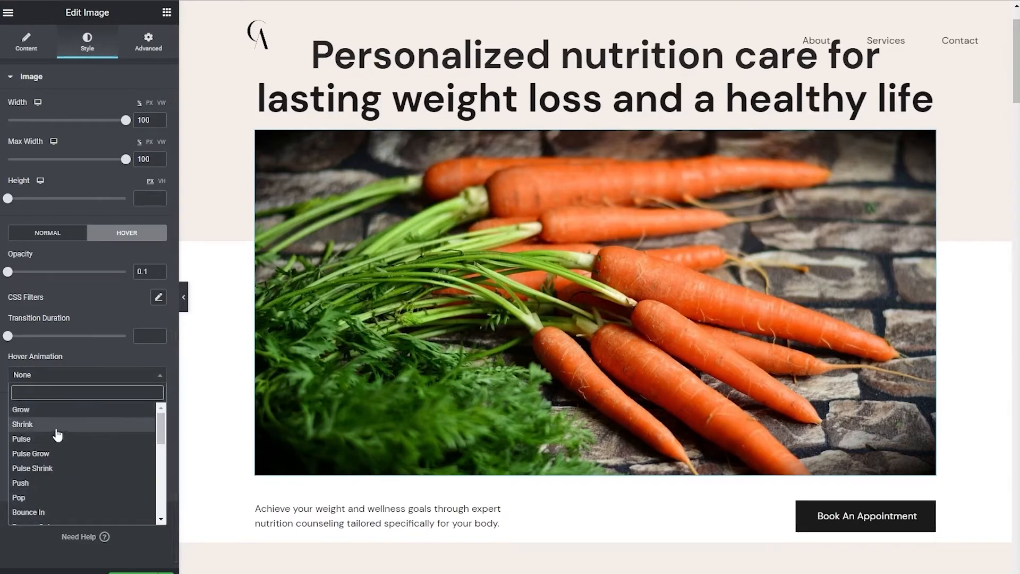
pyautogui.click(56, 428)
pyautogui.click(59, 376)
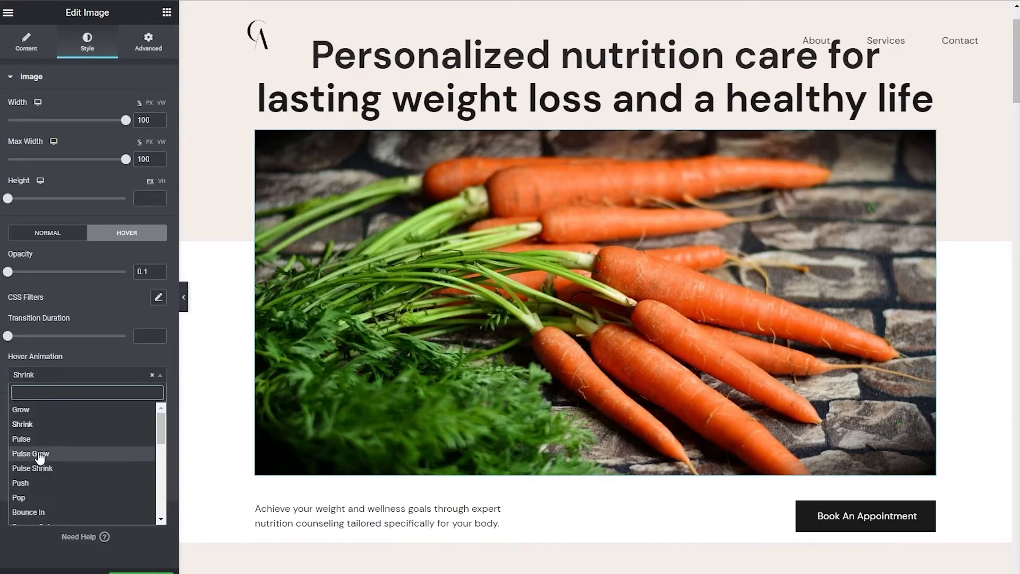
pyautogui.scroll(-1, 60, 486)
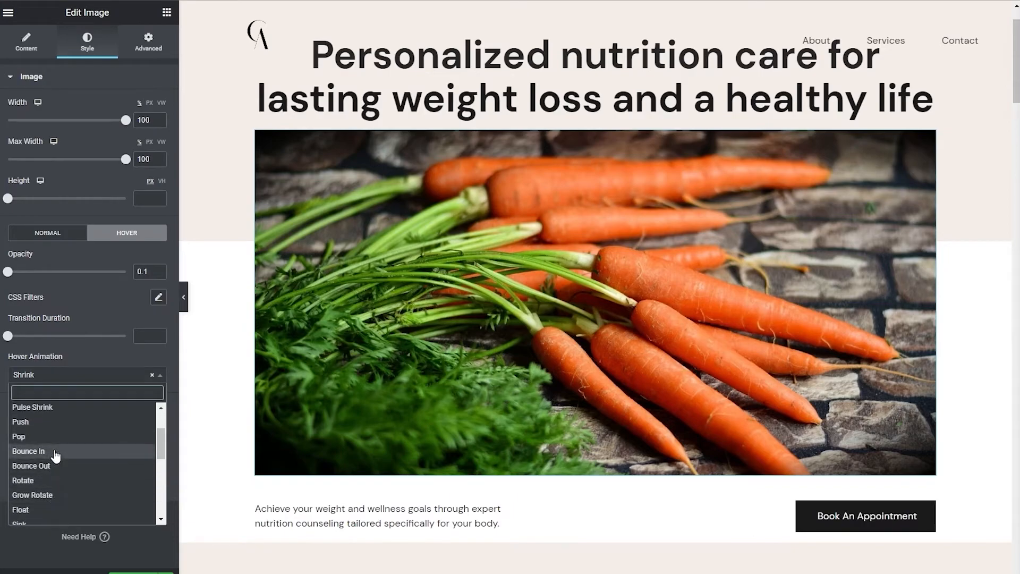
pyautogui.scroll(-3, 56, 455)
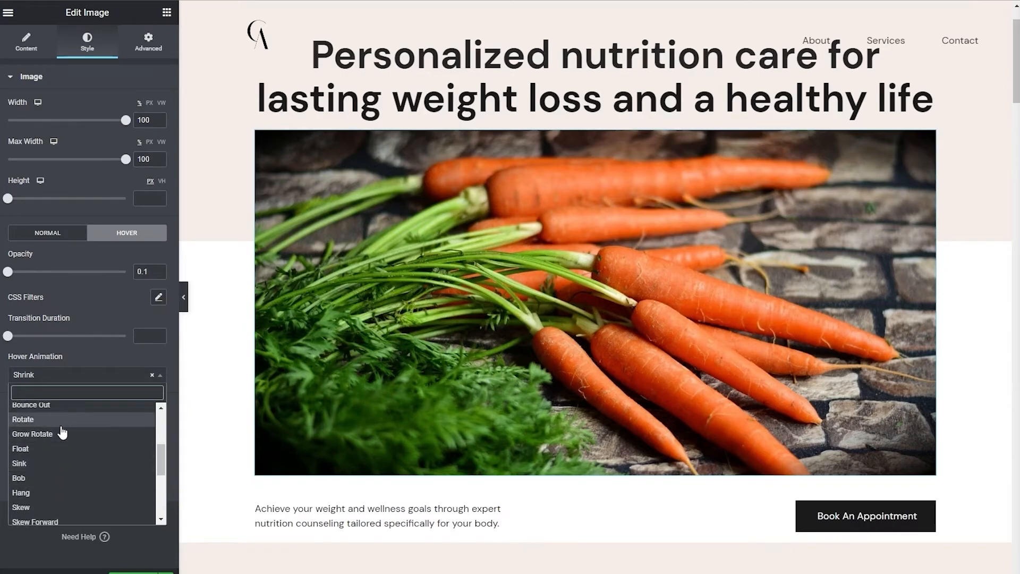
pyautogui.scroll(-3, 61, 435)
pyautogui.click(50, 513)
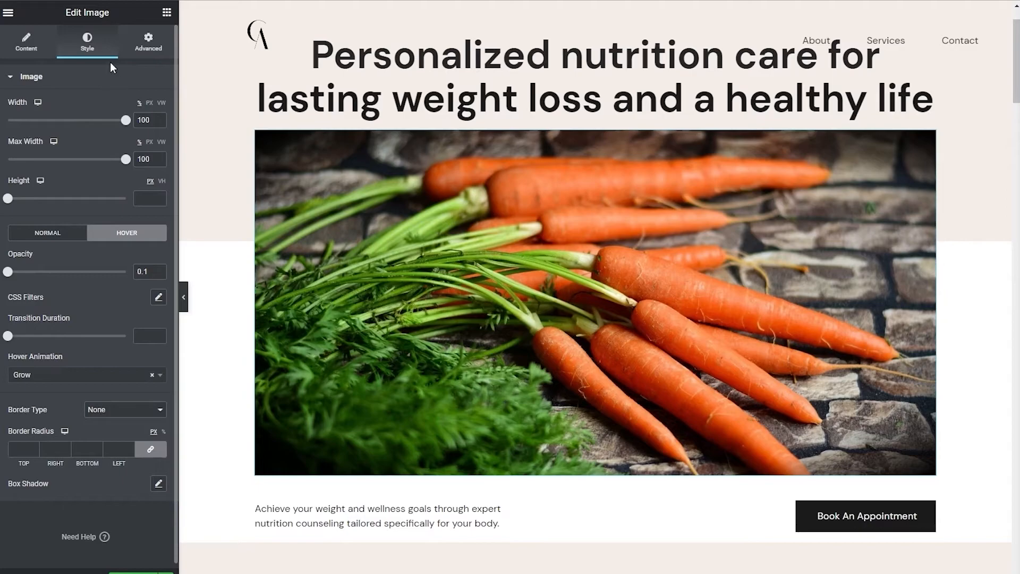
# - Enable Scrolling Effects under Advanced > Motion Effects, keeping Effects Relative To on Default
pyautogui.click(143, 53)
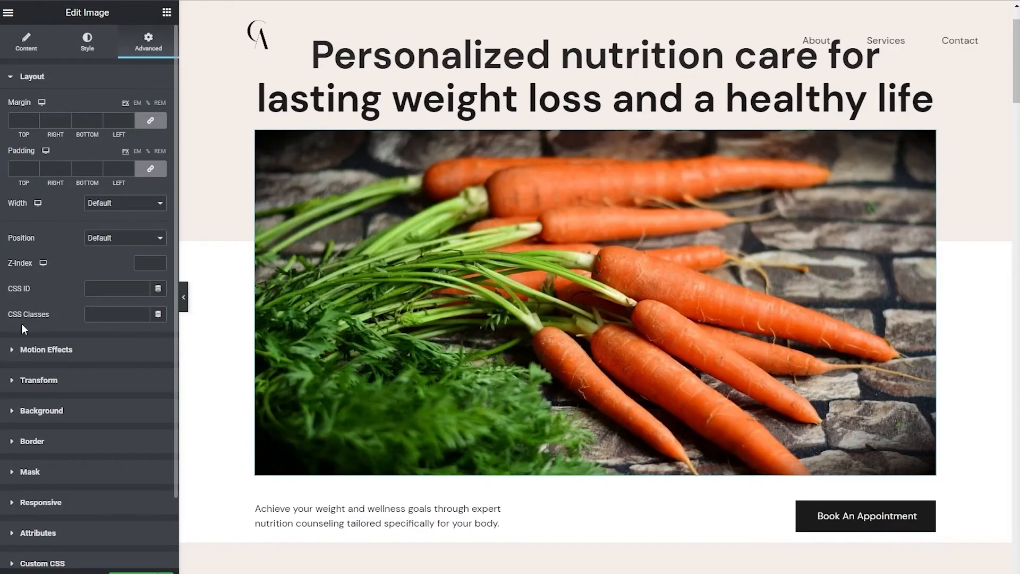
pyautogui.click(10, 356)
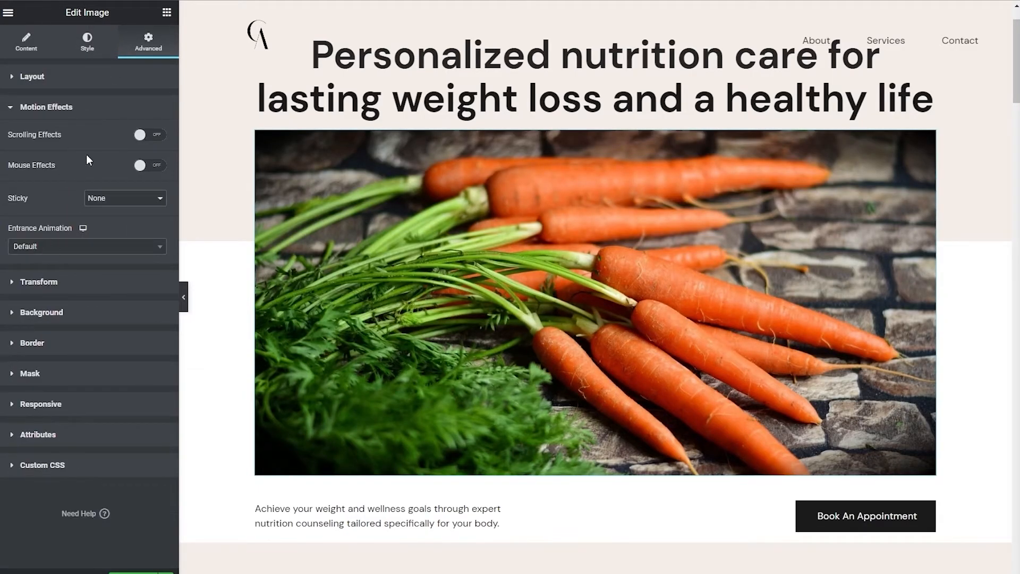
pyautogui.click(145, 138)
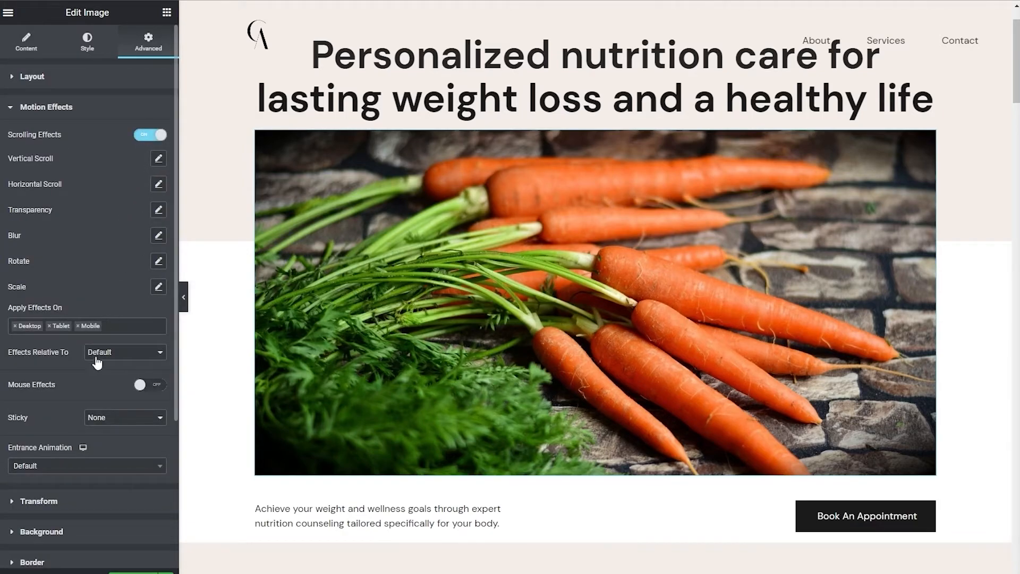
pyautogui.click(114, 353)
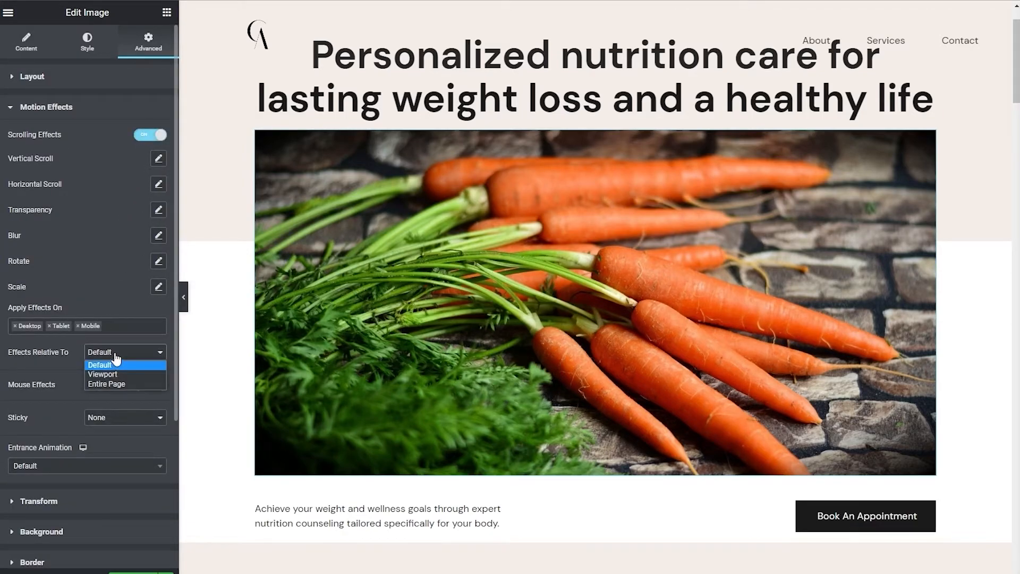
pyautogui.click(116, 355)
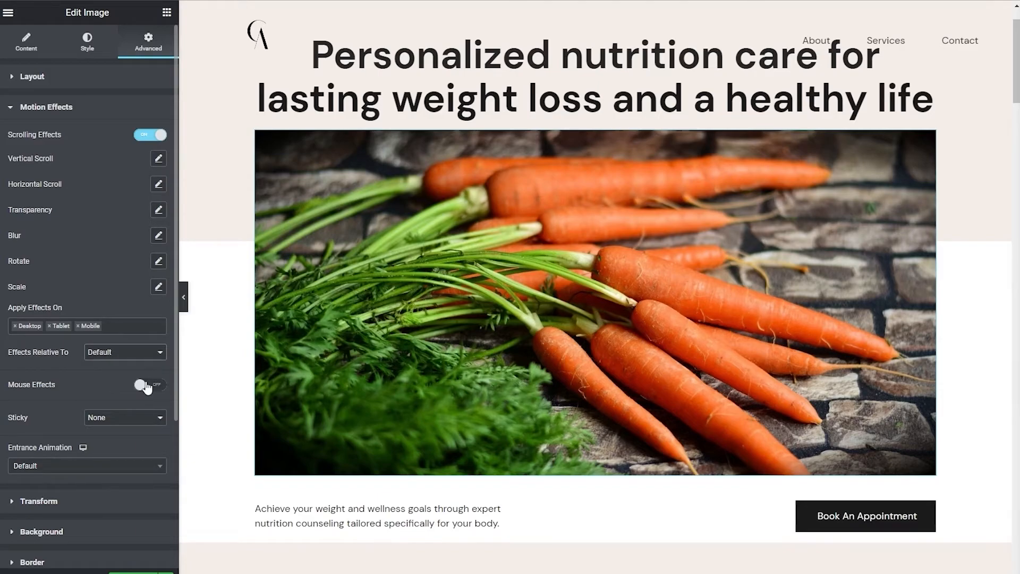
pyautogui.click(106, 42)
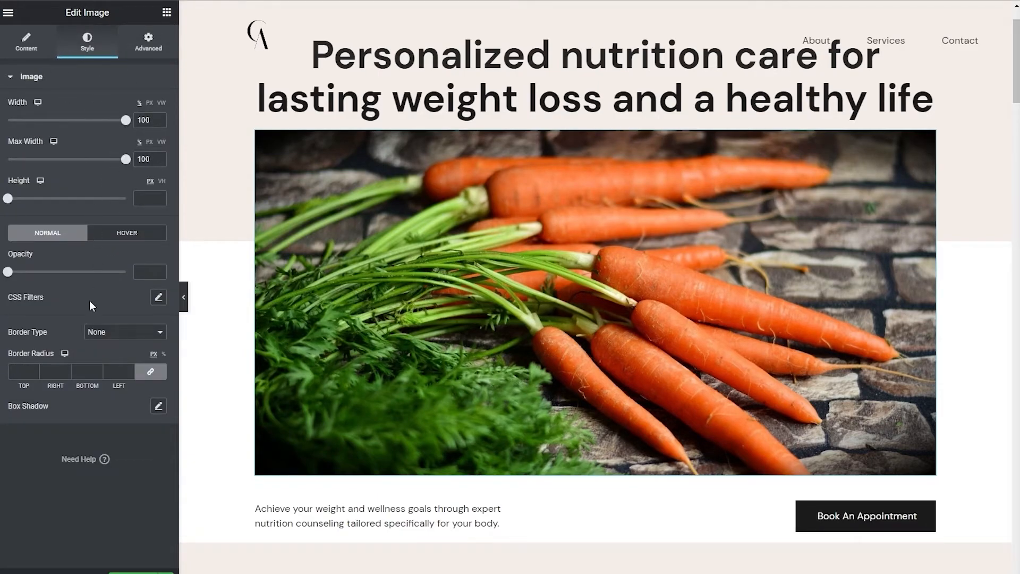
pyautogui.click(46, 39)
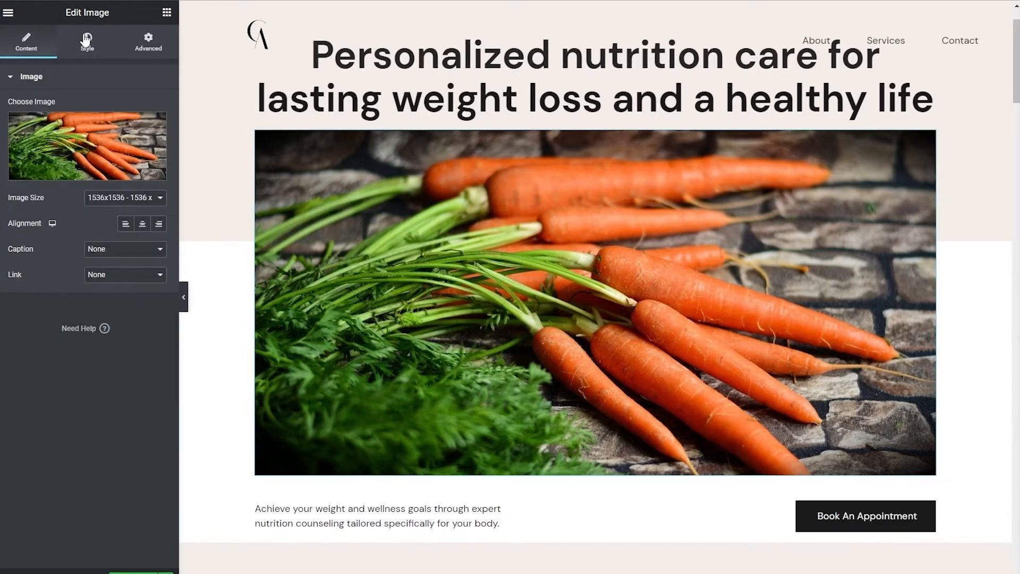
pyautogui.click(136, 39)
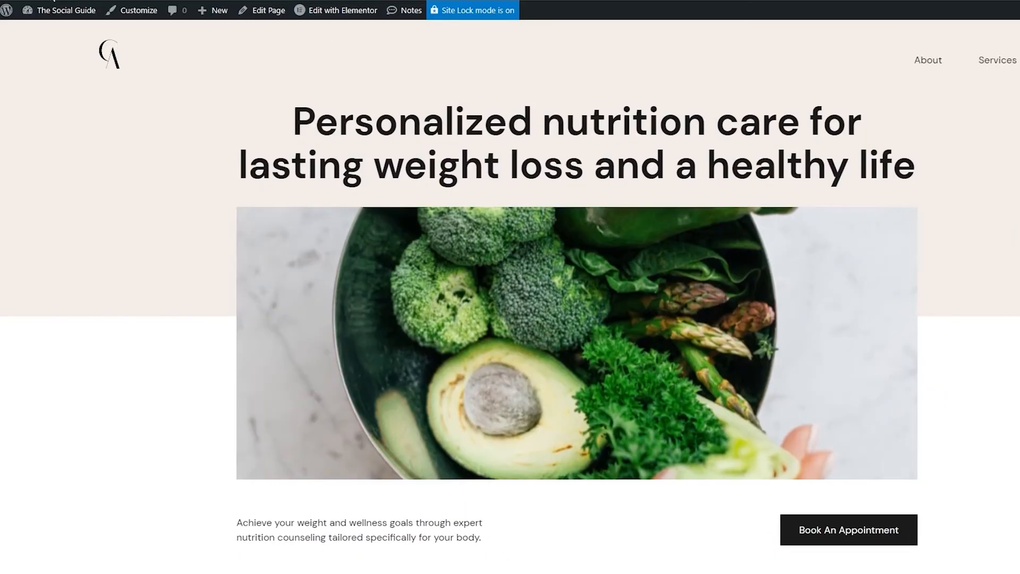
# - Reload the live page and scroll through it to watch the carrot image's vertical shift and blur
pyautogui.press('F5')
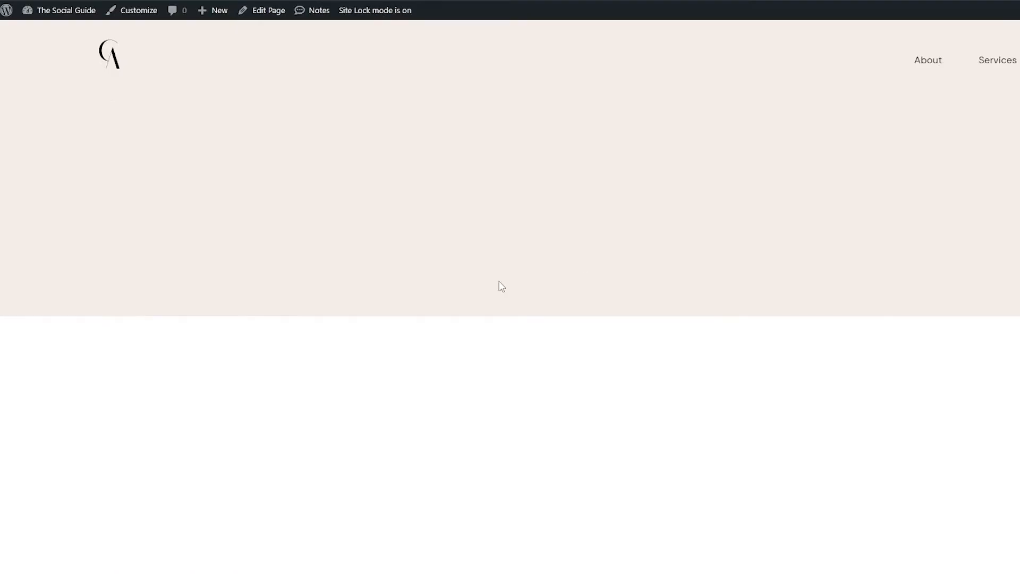
pyautogui.scroll(-3, 557, 216)
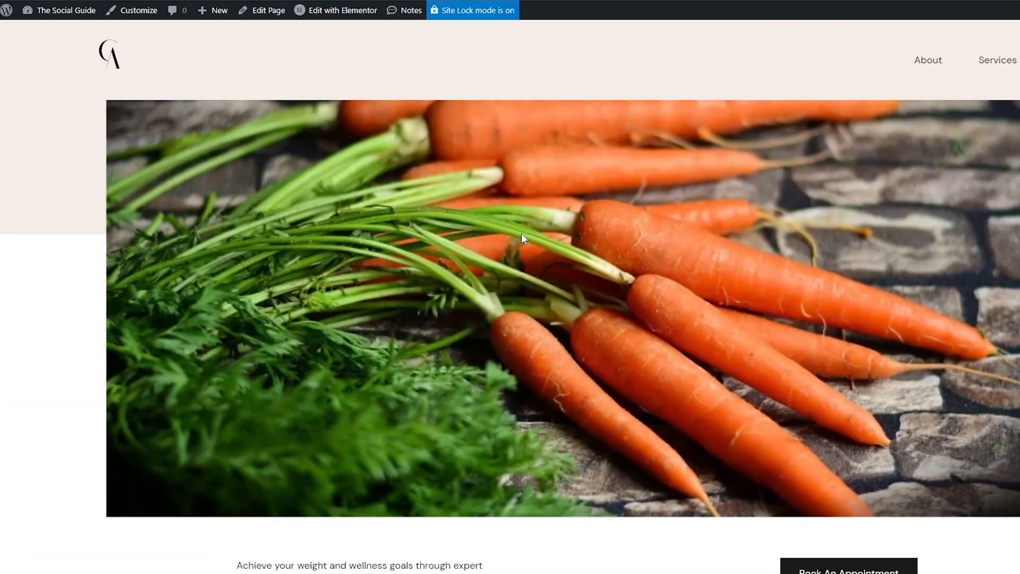
pyautogui.scroll(-1, 522, 236)
pyautogui.scroll(-1, 523, 237)
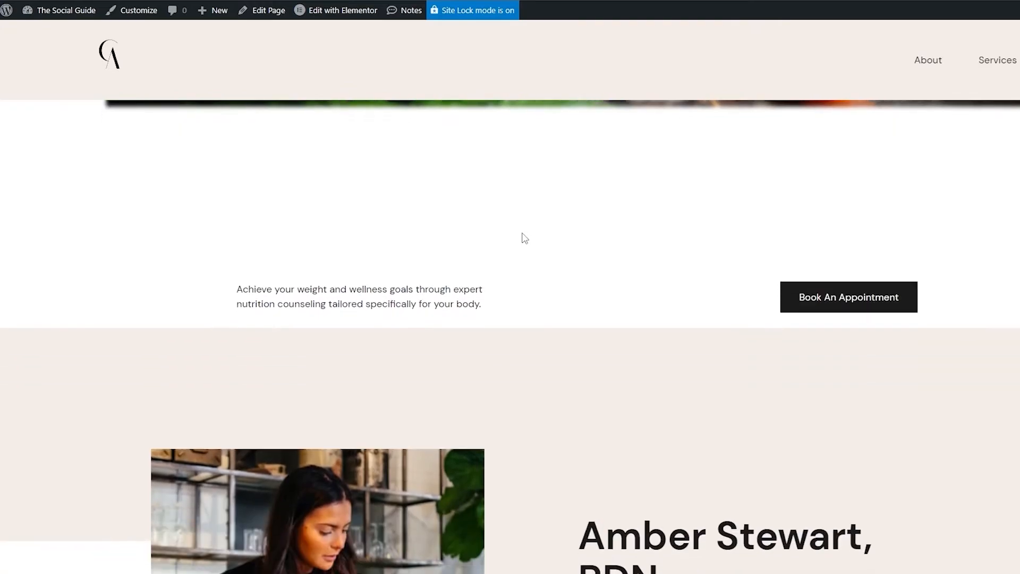
pyautogui.scroll(10, 521, 234)
pyautogui.scroll(-1, 443, 252)
pyautogui.scroll(-3, 442, 249)
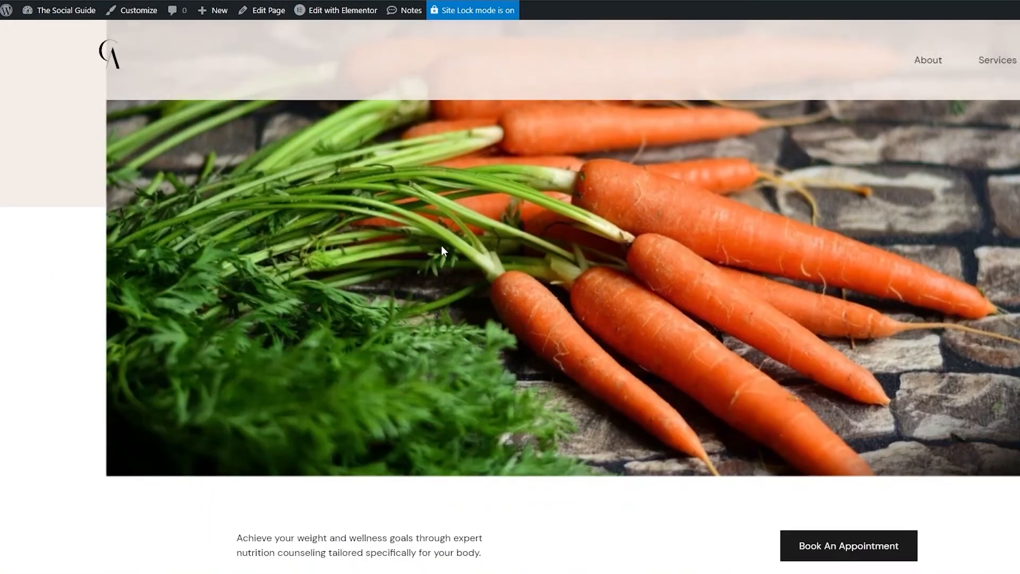
pyautogui.scroll(-3, 451, 239)
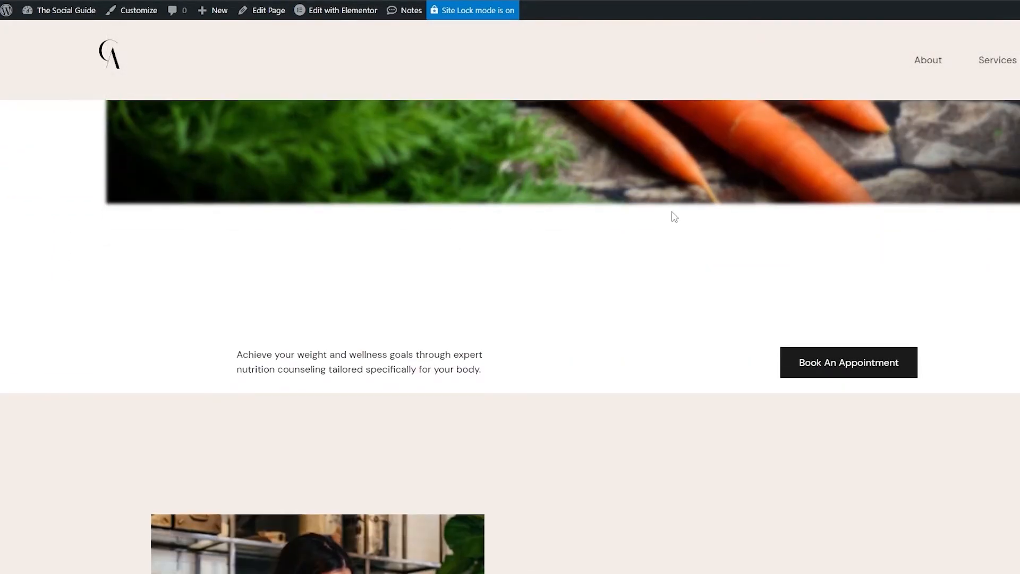
pyautogui.scroll(-3, 690, 218)
pyautogui.scroll(-2, 587, 261)
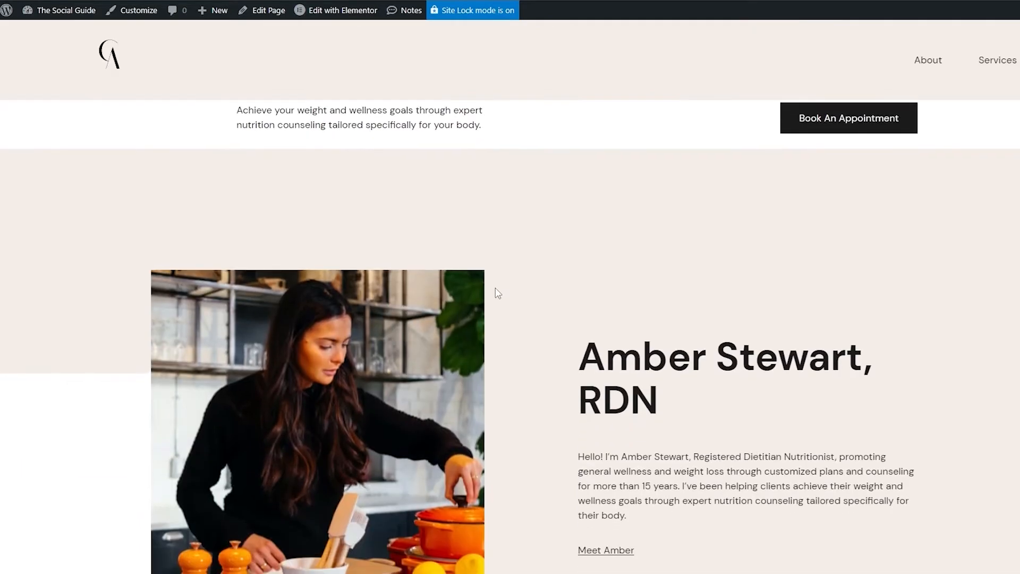
pyautogui.scroll(6, 553, 225)
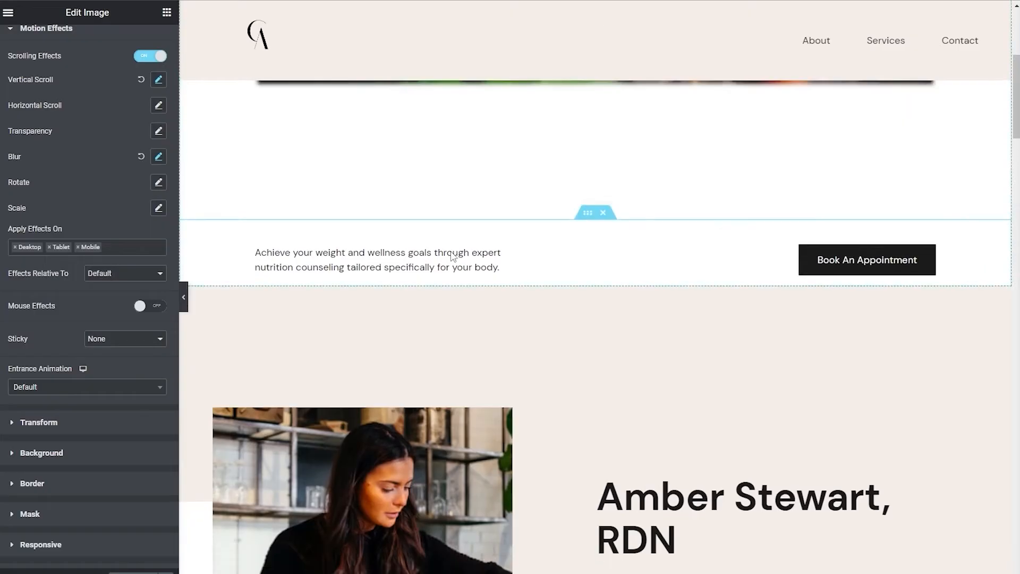
pyautogui.scroll(10, 526, 308)
pyautogui.scroll(-9, 526, 336)
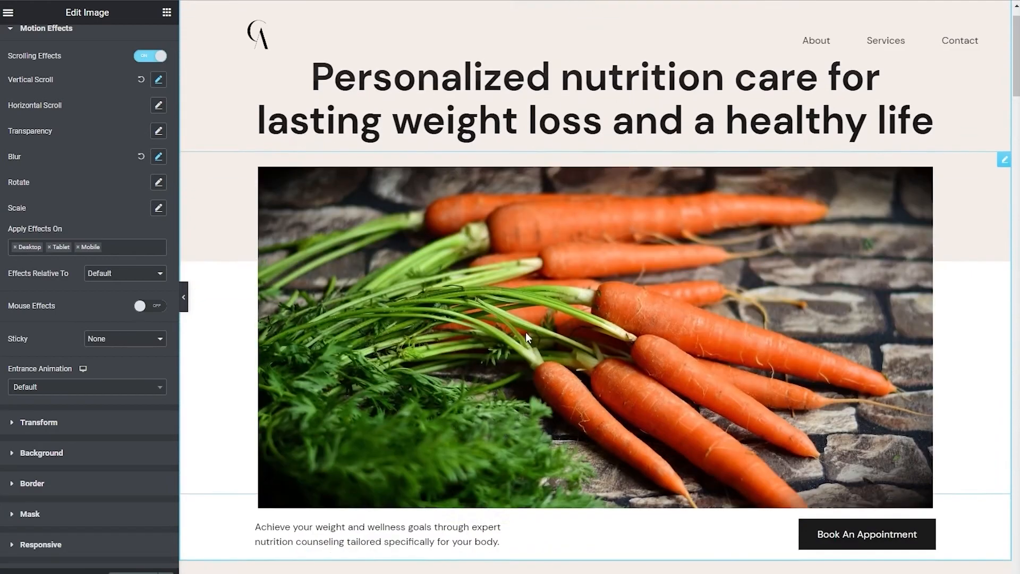
pyautogui.scroll(8, 676, 446)
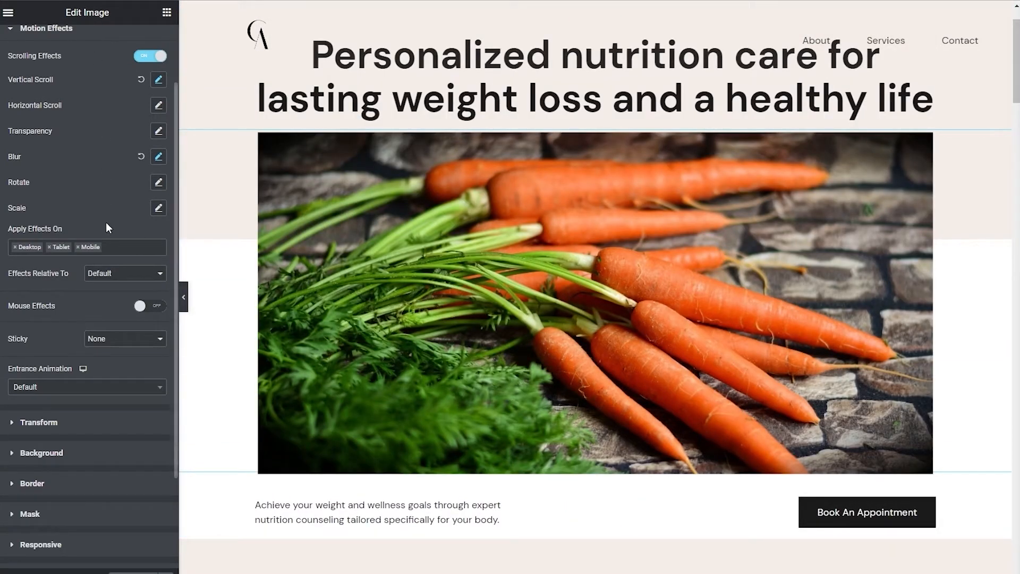
pyautogui.scroll(3, 106, 222)
pyautogui.scroll(2, 377, 296)
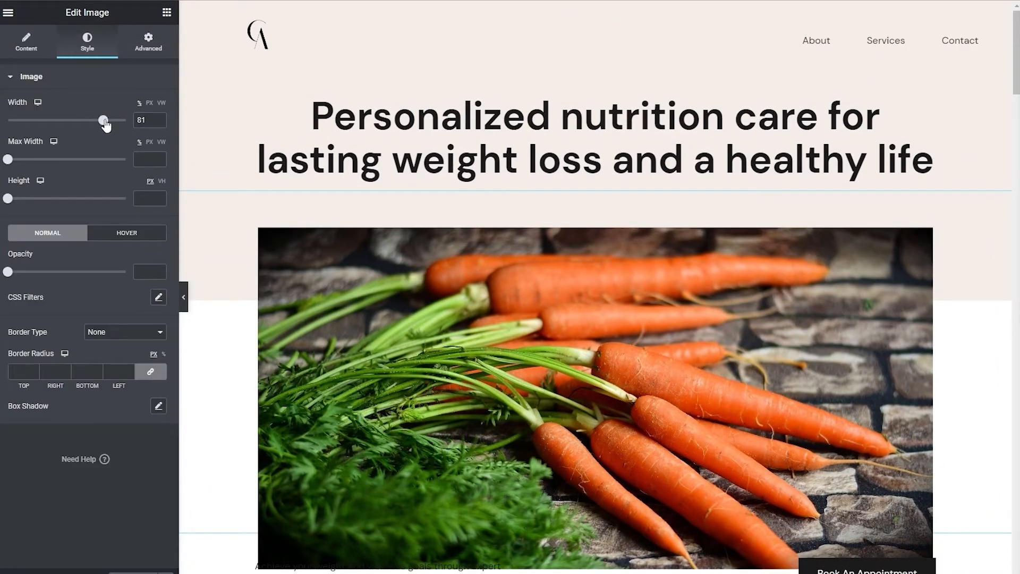
pyautogui.moveTo(104, 123); pyautogui.dragTo(81, 122)
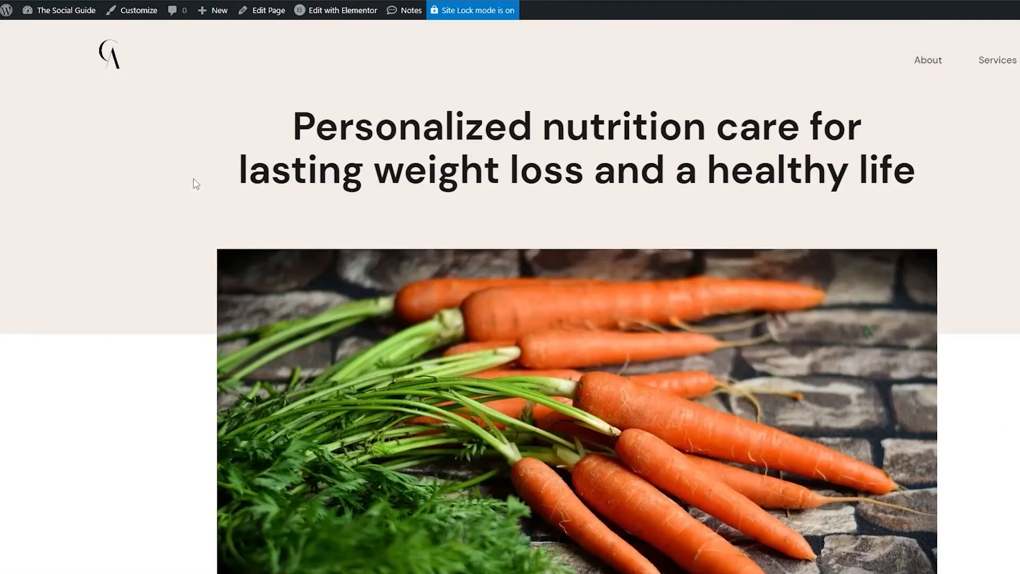
pyautogui.scroll(-8, 419, 301)
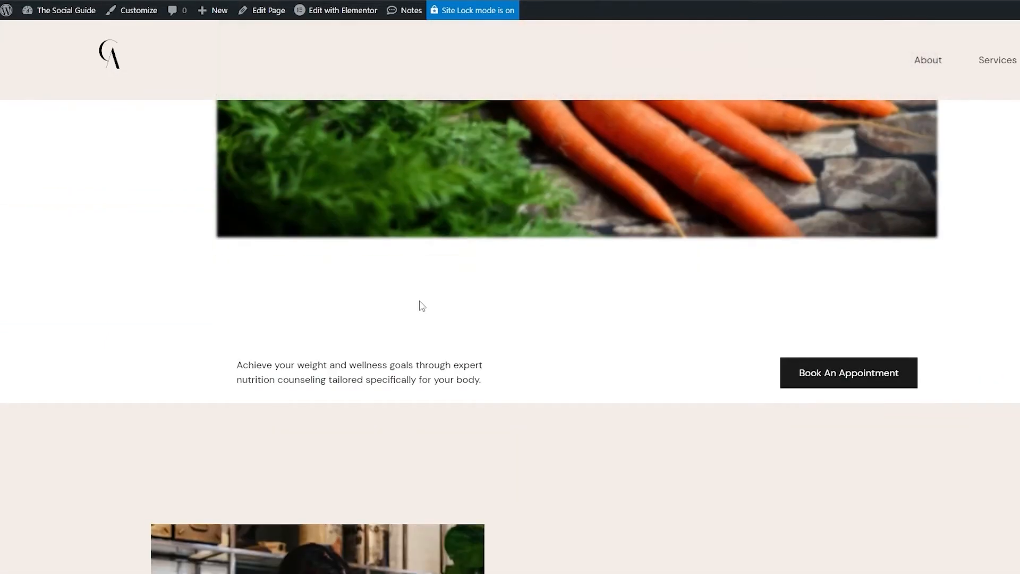
pyautogui.scroll(-2, 419, 300)
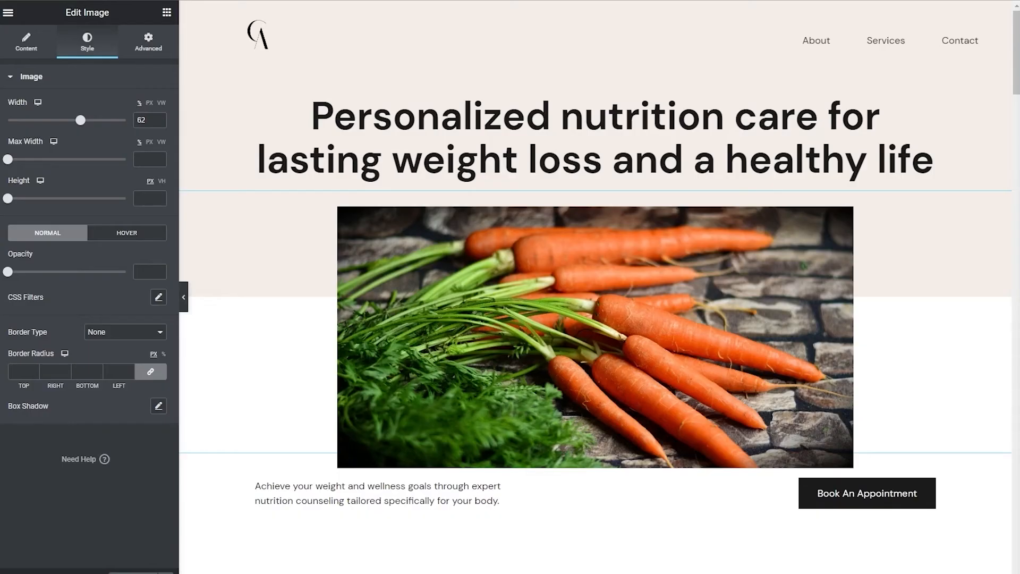
pyautogui.scroll(-7, 337, 348)
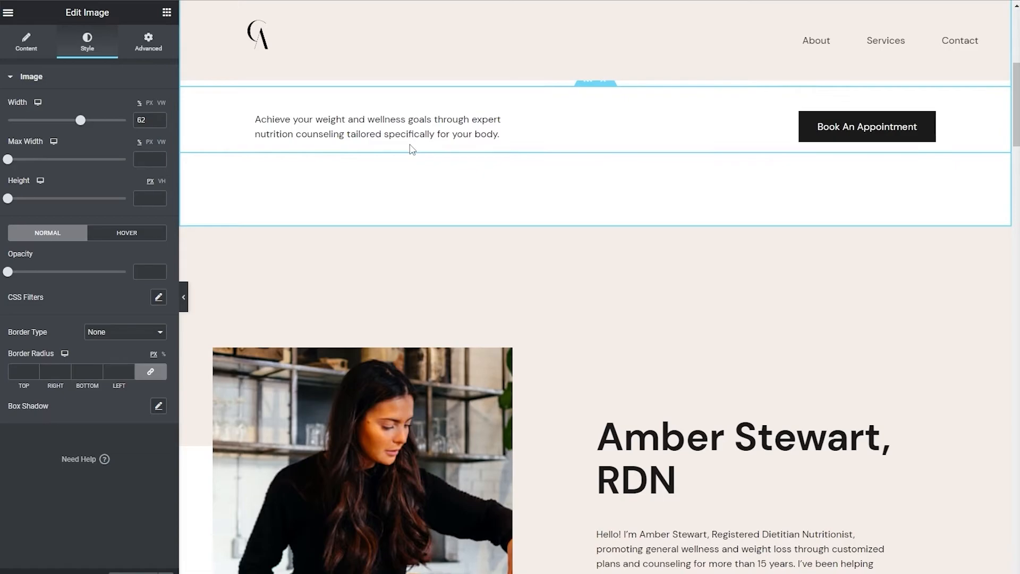
pyautogui.scroll(-1, 402, 135)
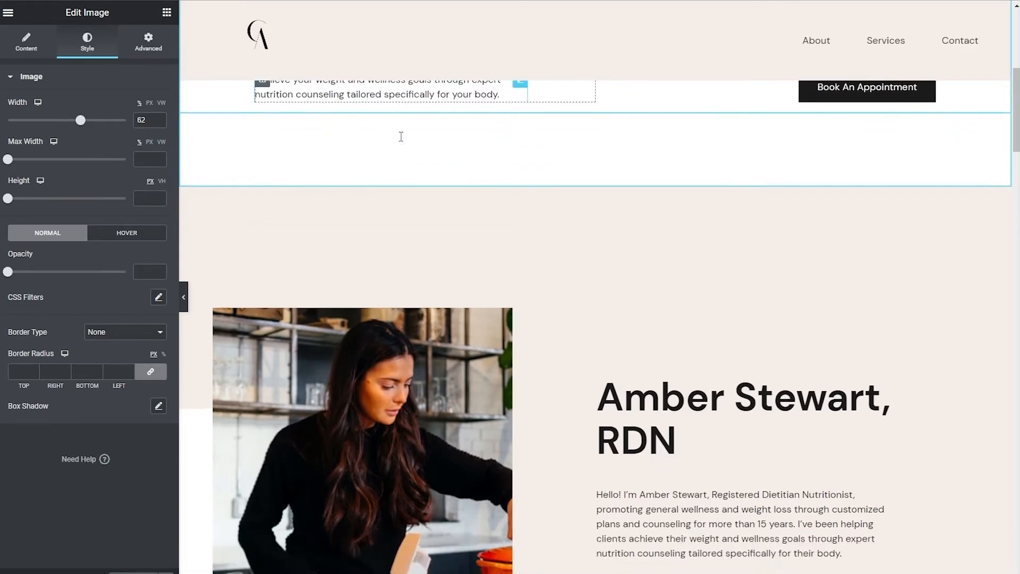
pyautogui.scroll(3, 420, 165)
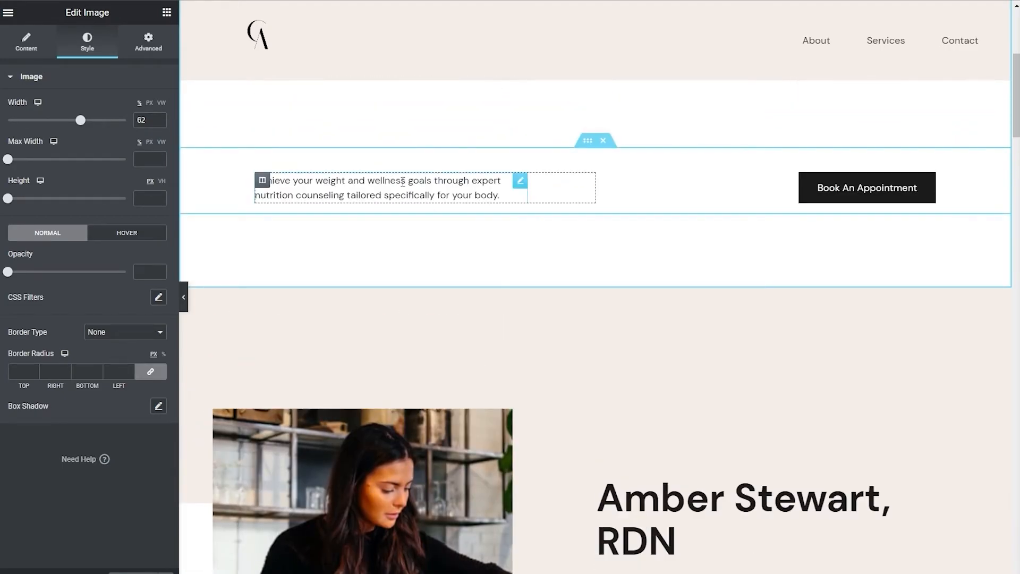
pyautogui.scroll(-3, 403, 181)
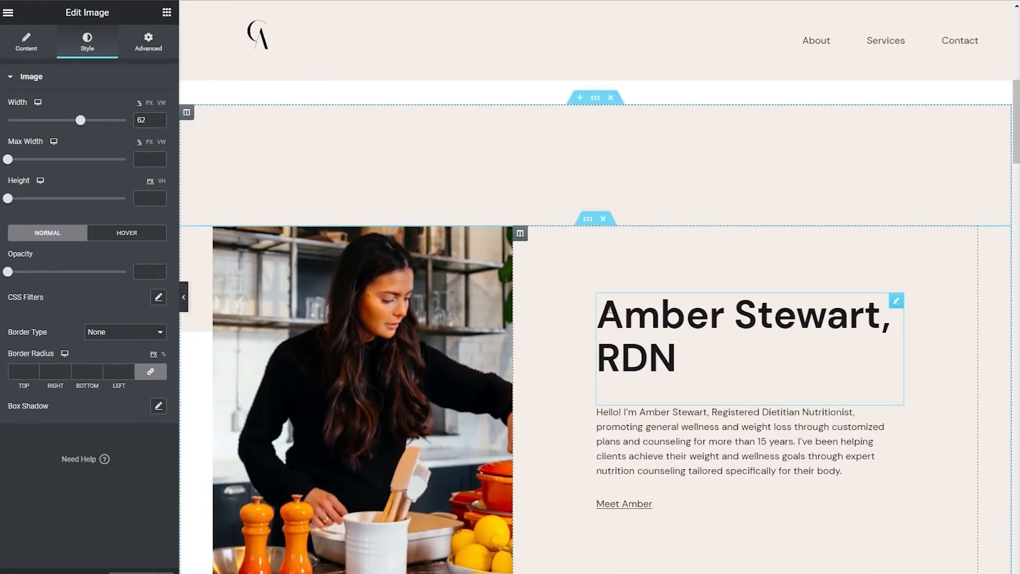
# - Paste the new owner's name over the old name in the about heading and intro paragraph
pyautogui.moveTo(610, 317); pyautogui.dragTo(880, 332)
pyautogui.scroll(6, 514, 371)
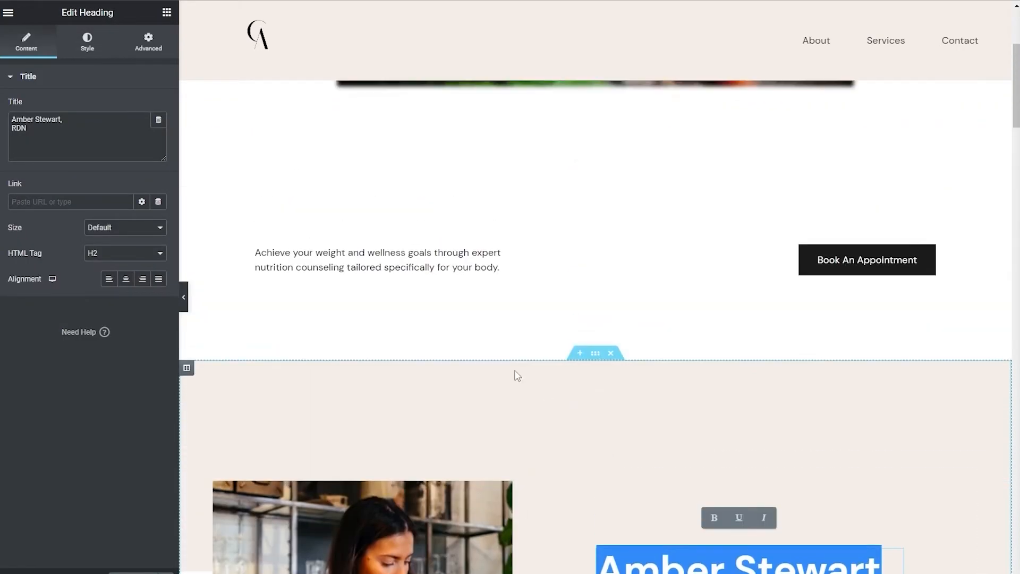
pyautogui.scroll(-6, 585, 476)
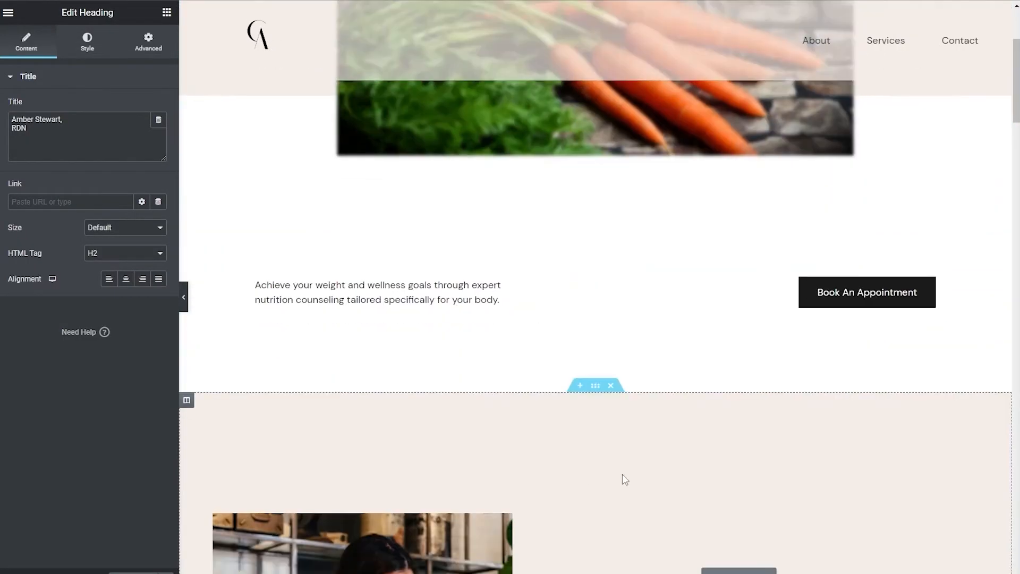
pyautogui.scroll(-3, 629, 465)
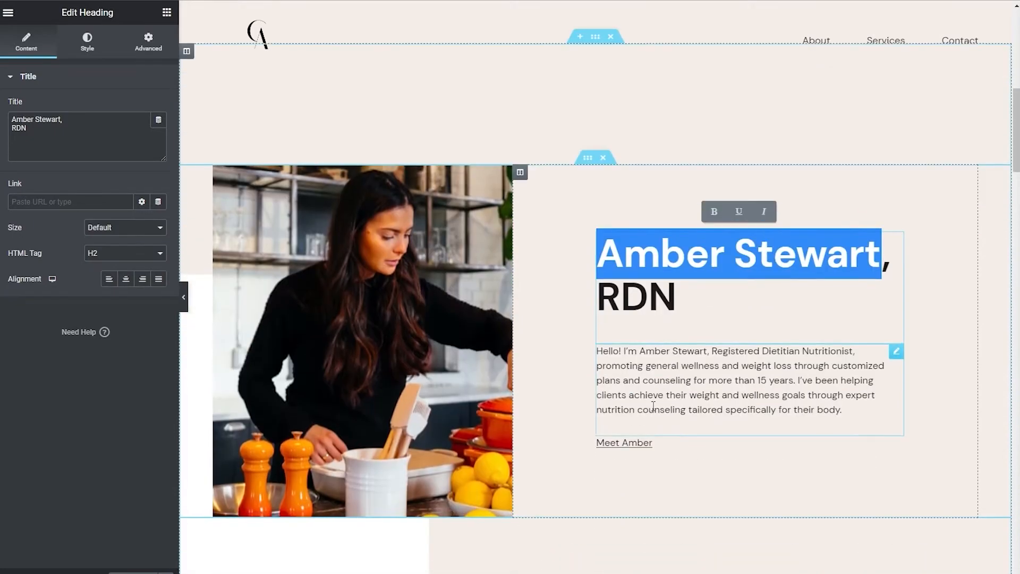
pyautogui.click(686, 232)
pyautogui.moveTo(598, 254); pyautogui.dragTo(882, 255)
pyautogui.click(826, 253)
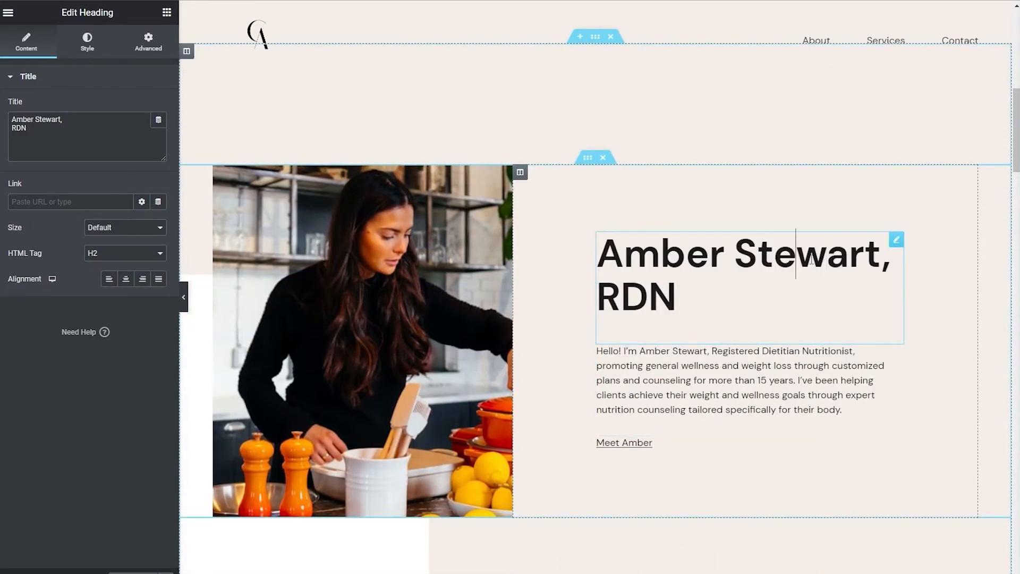
pyautogui.doubleClick(811, 259)
pyautogui.press('BackSpace')
pyautogui.press('BackSpace')
pyautogui.press('BackSpace')
pyautogui.press('BackSpace')
pyautogui.press('BackSpace')
pyautogui.press('BackSpace')
pyautogui.press('BackSpace')
pyautogui.write('Claudia Alves')
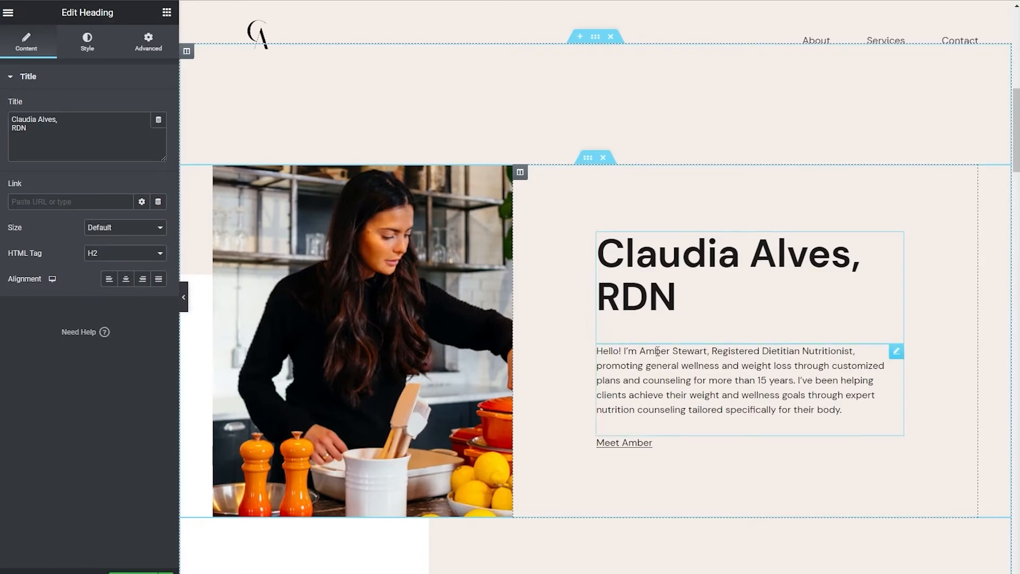
pyautogui.moveTo(642, 353); pyautogui.dragTo(708, 352)
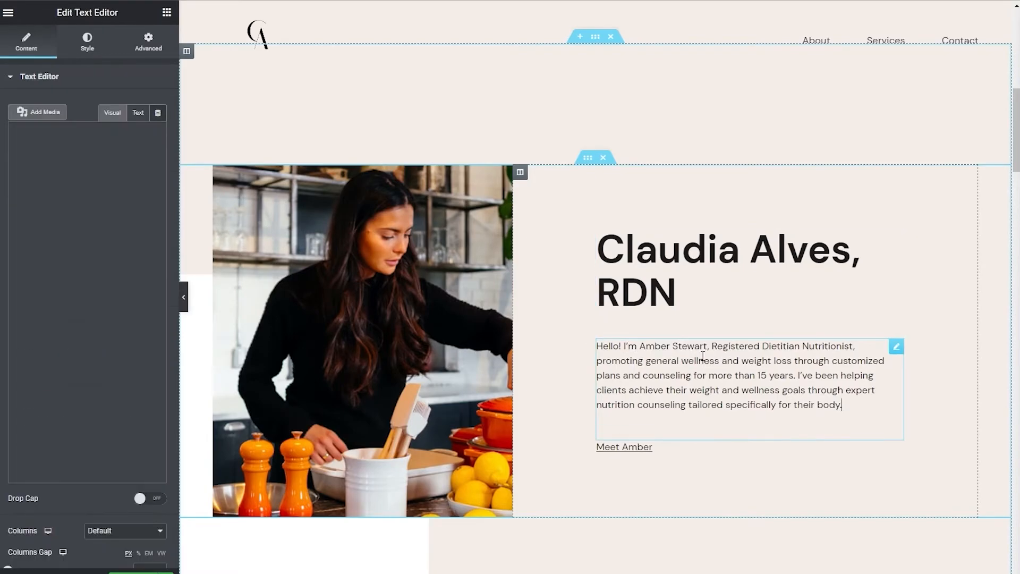
pyautogui.write('Claudia Alves')
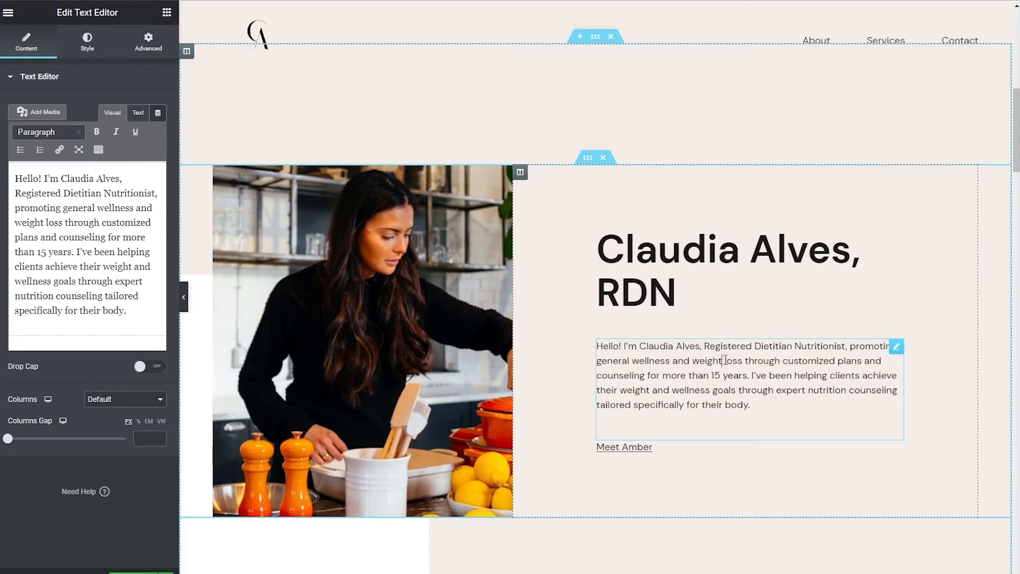
# - Change the Meet button's label to use the new owner's first name
pyautogui.scroll(-2, 712, 397)
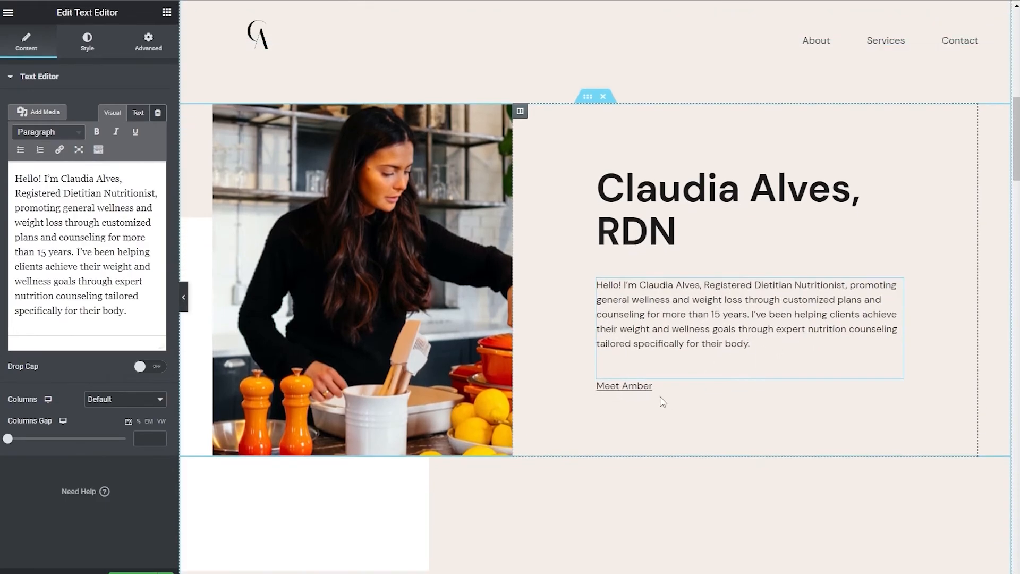
pyautogui.click(647, 393)
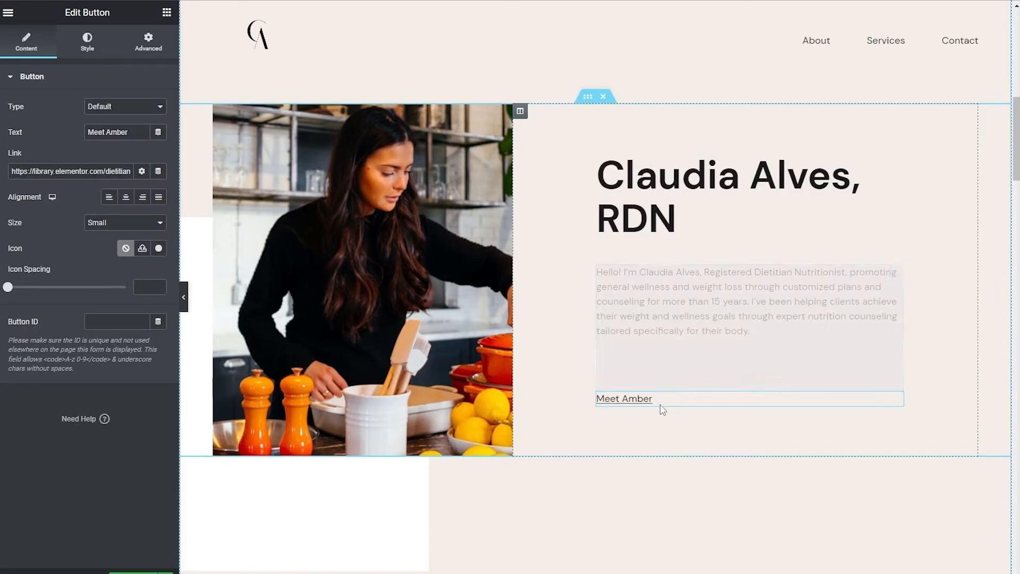
pyautogui.click(133, 132)
pyautogui.moveTo(133, 132); pyautogui.dragTo(107, 133)
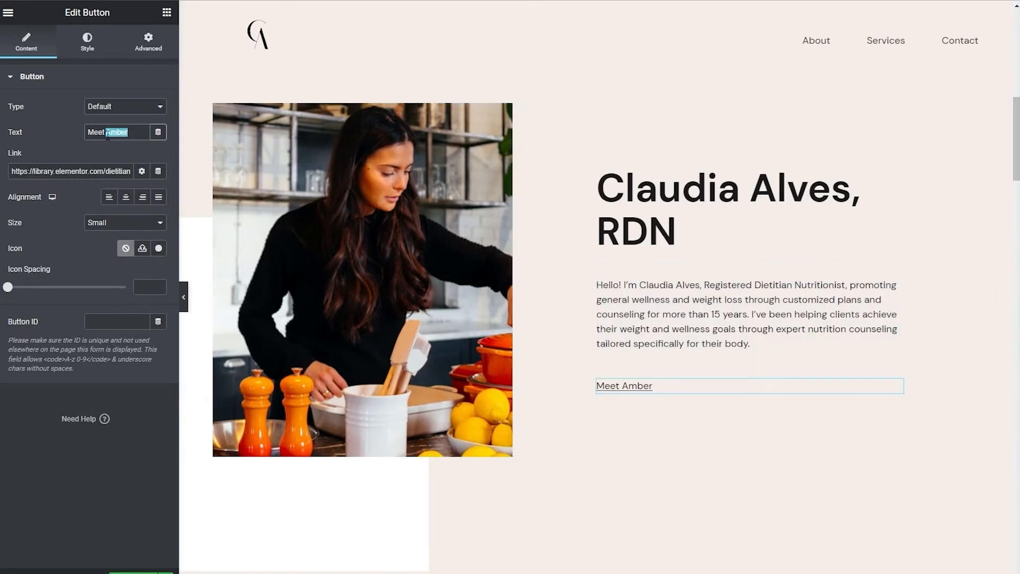
pyautogui.write('Claudia')
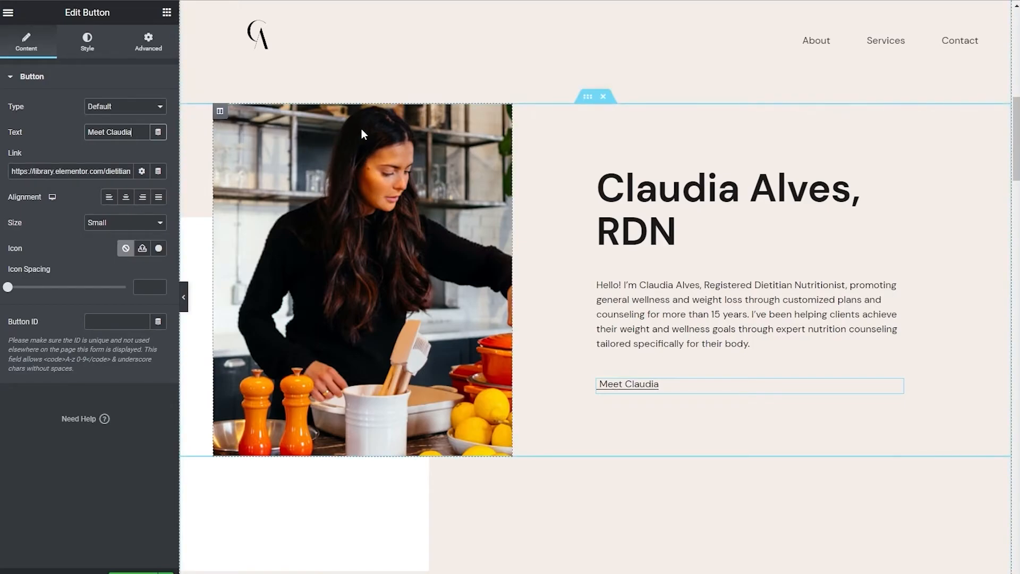
# - Select the spacer over the about-section photo and view its Advanced settings
pyautogui.click(571, 242)
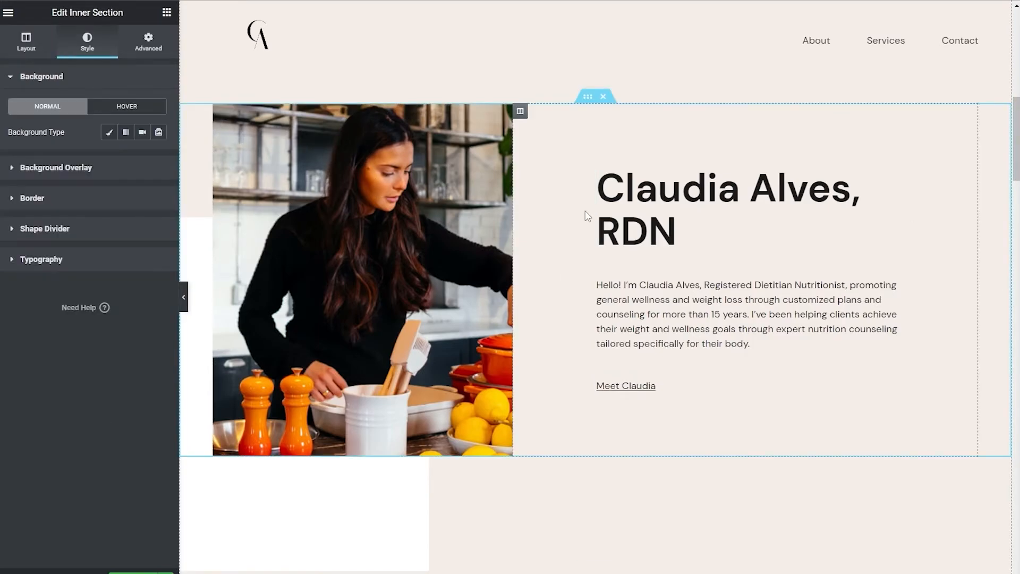
pyautogui.click(378, 275)
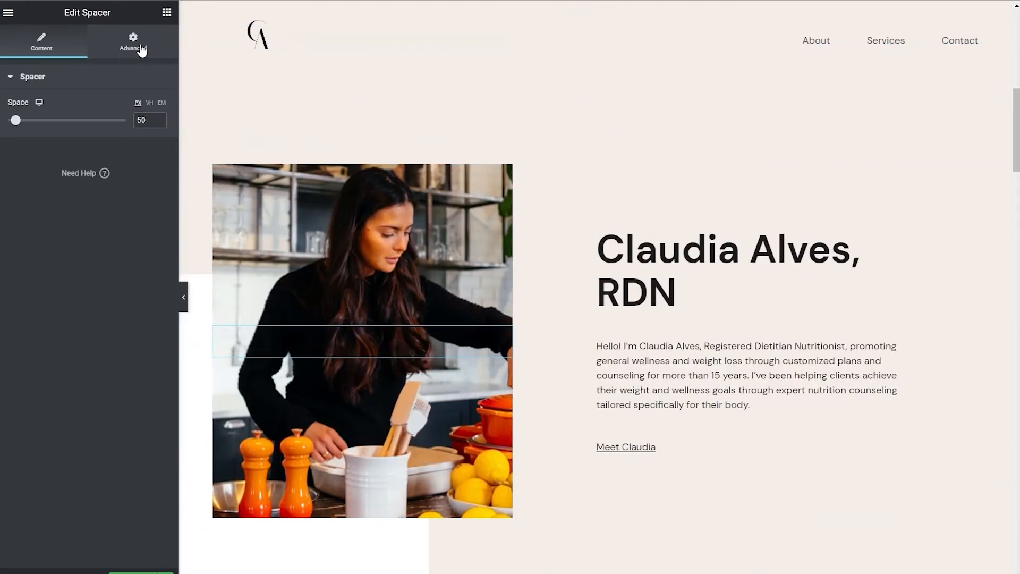
pyautogui.click(141, 49)
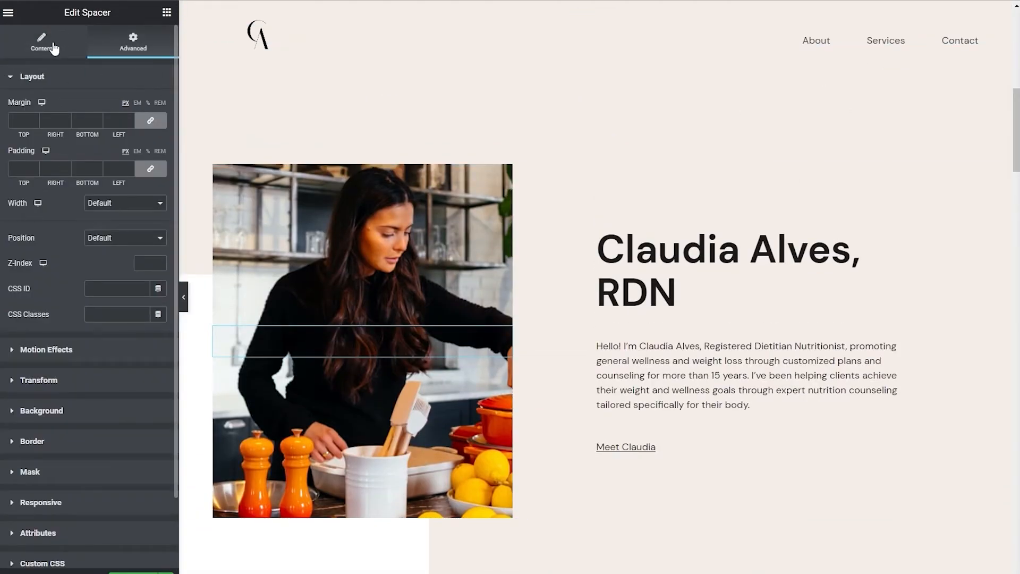
pyautogui.scroll(-3, 46, 218)
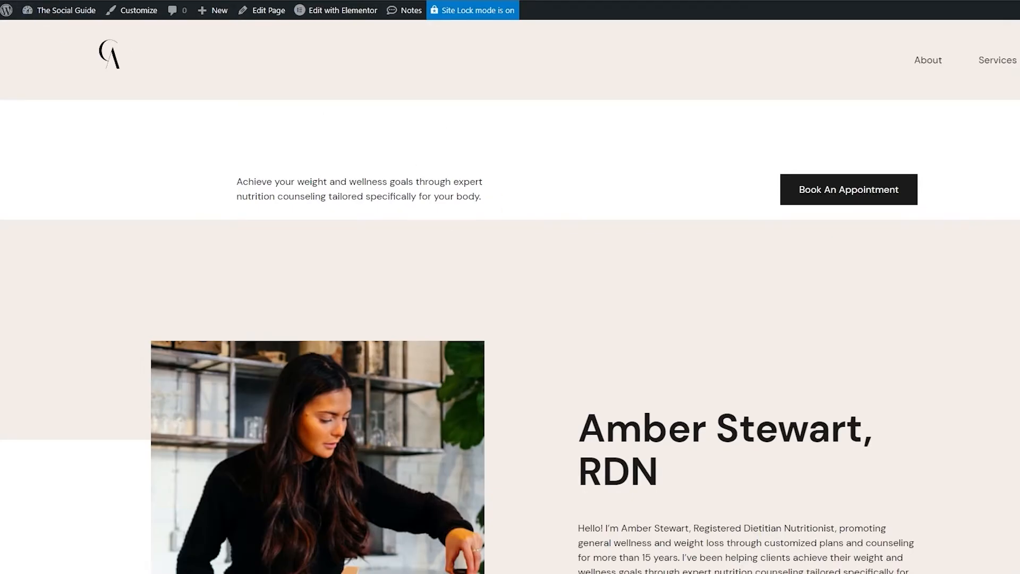
pyautogui.scroll(-5, 338, 247)
pyautogui.scroll(3, 341, 251)
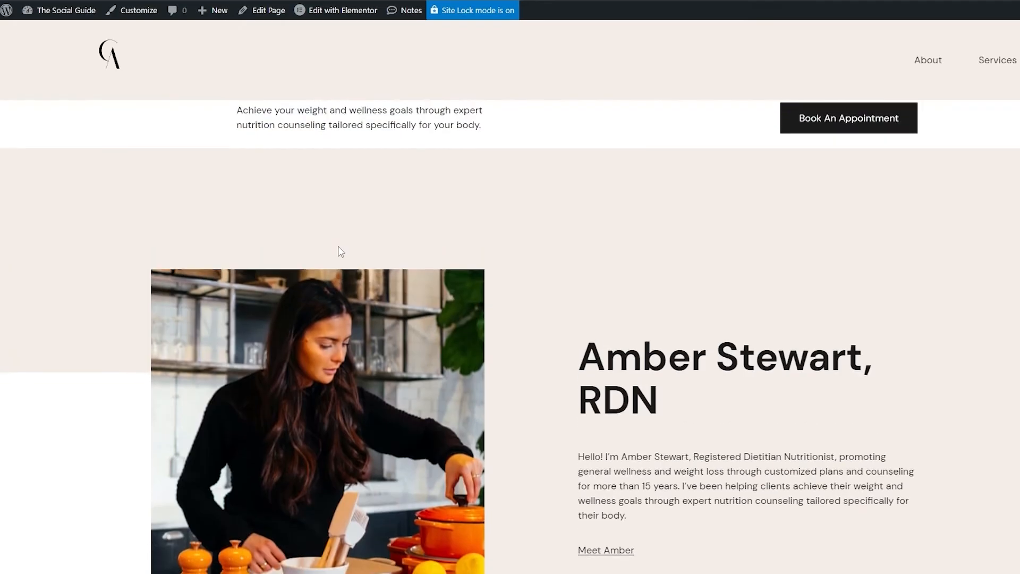
pyautogui.scroll(-4, 340, 251)
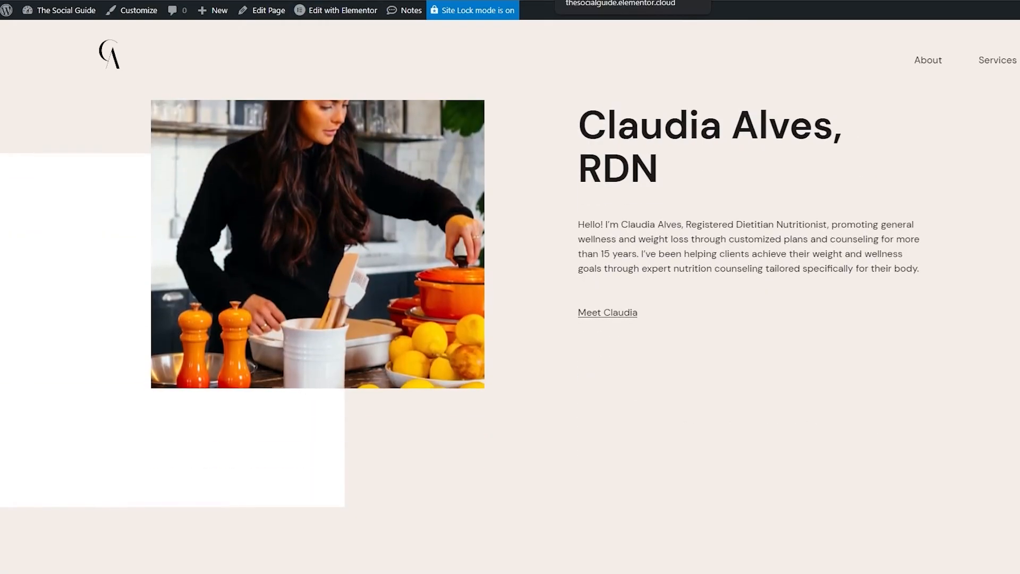
pyautogui.scroll(2, 436, 284)
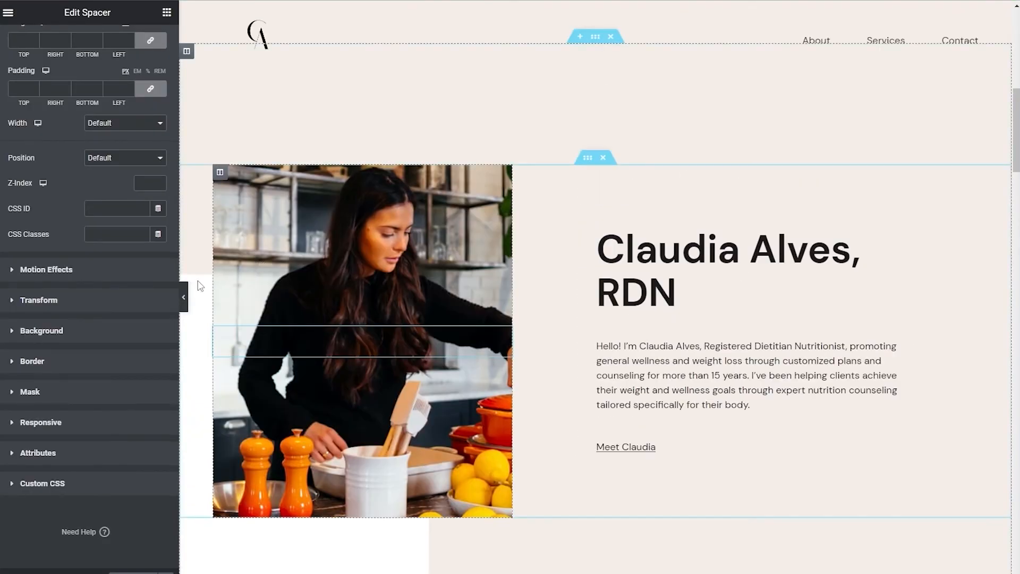
pyautogui.scroll(-1, 595, 287)
# - Check the spacer's Responsive visibility options, then expand its Layout settings again
pyautogui.click(8, 12)
pyautogui.moveTo(377, 283)
pyautogui.click(505, 274)
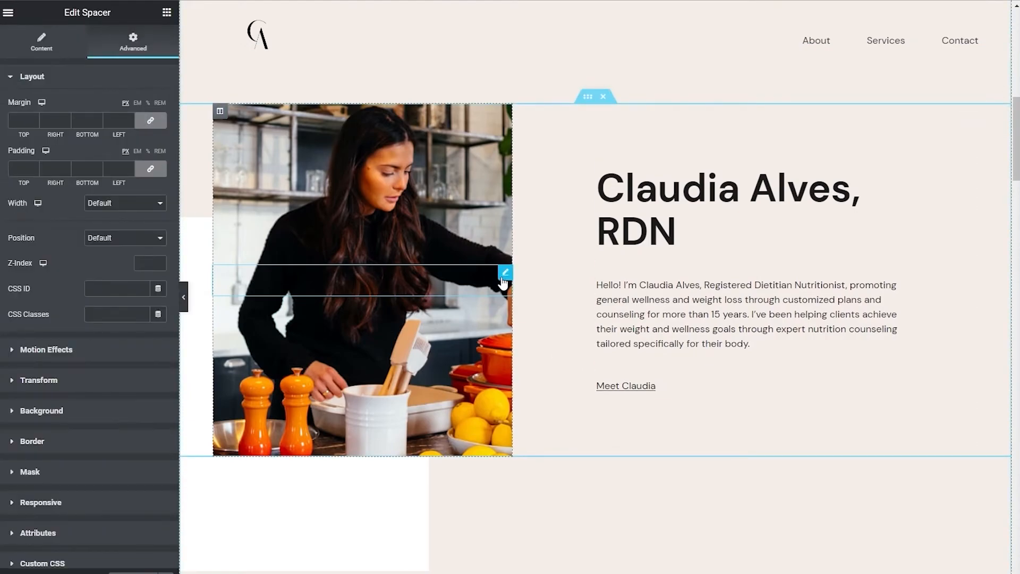
pyautogui.scroll(-2, 47, 335)
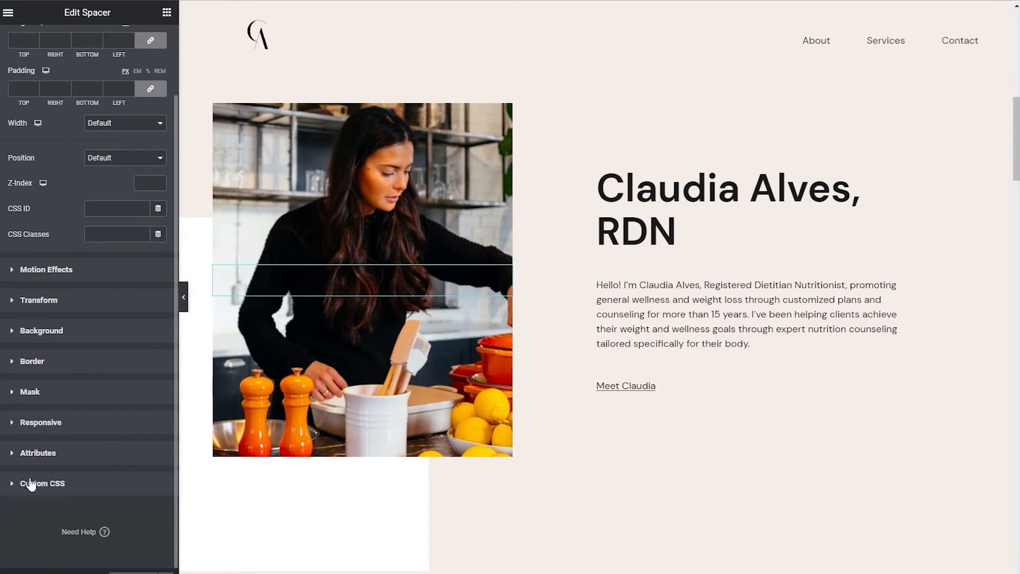
pyautogui.click(14, 331)
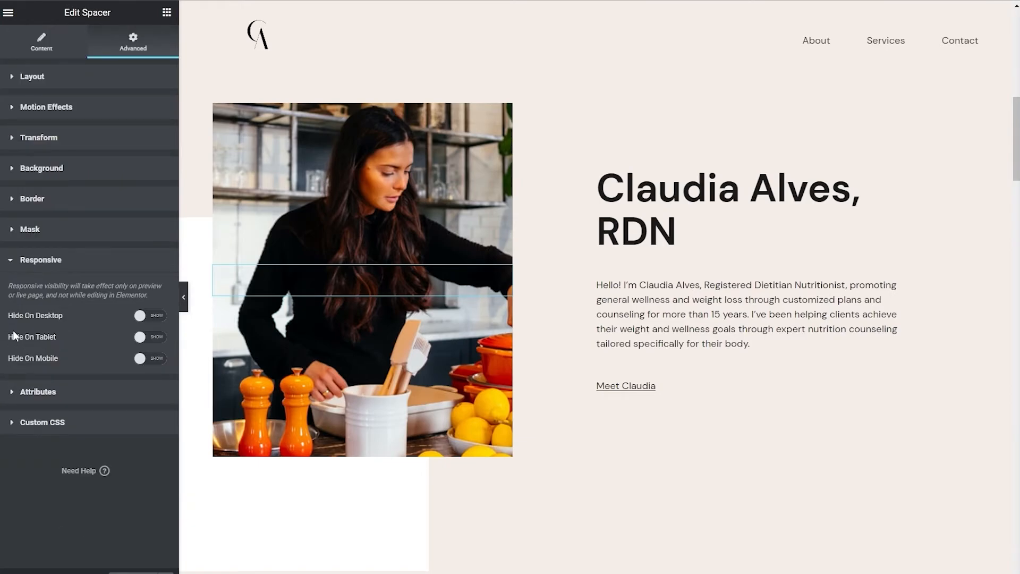
pyautogui.click(16, 77)
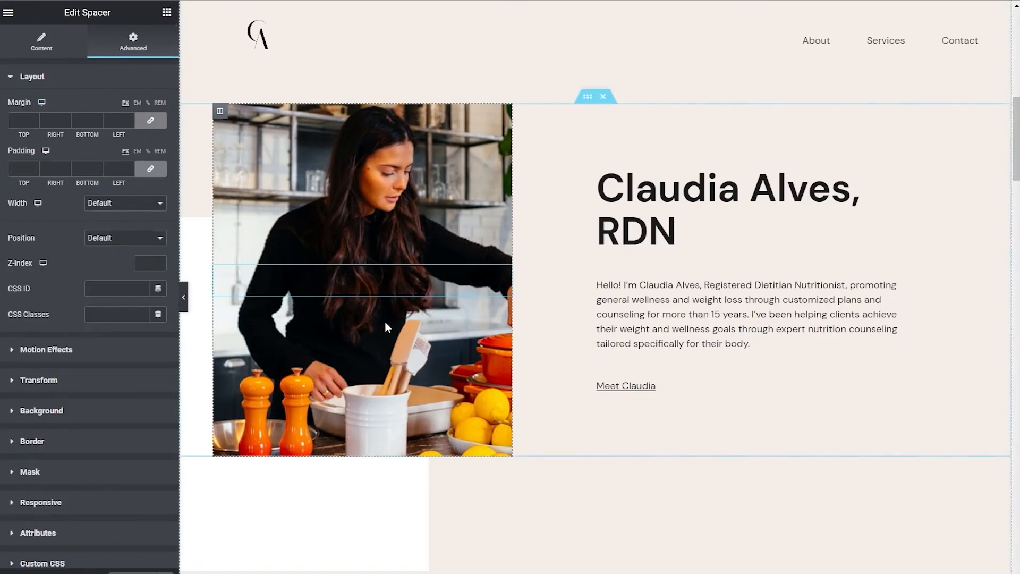
pyautogui.scroll(-3, 388, 272)
pyautogui.scroll(-3, 483, 327)
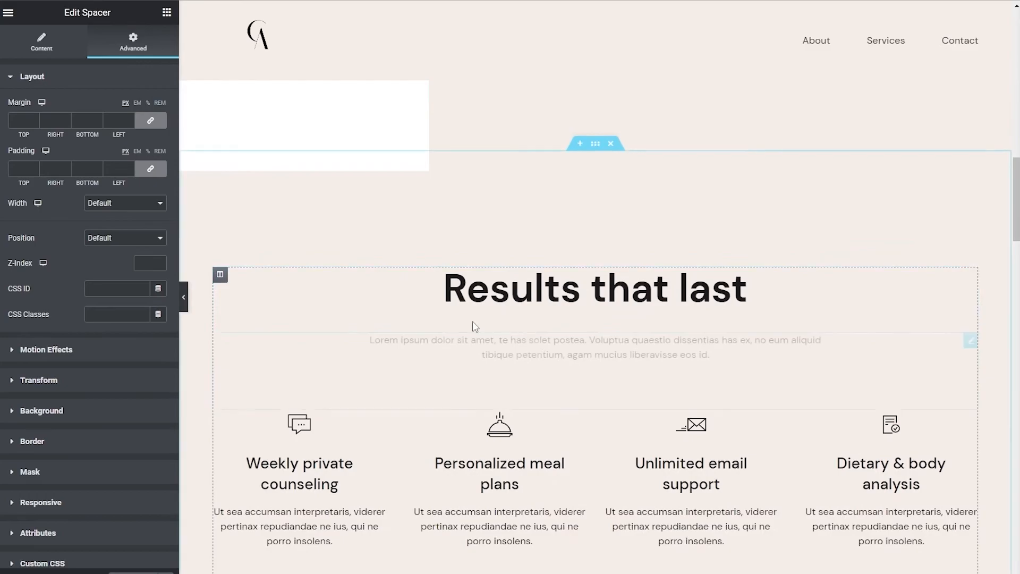
pyautogui.scroll(-3, 388, 330)
pyautogui.scroll(-9, 388, 330)
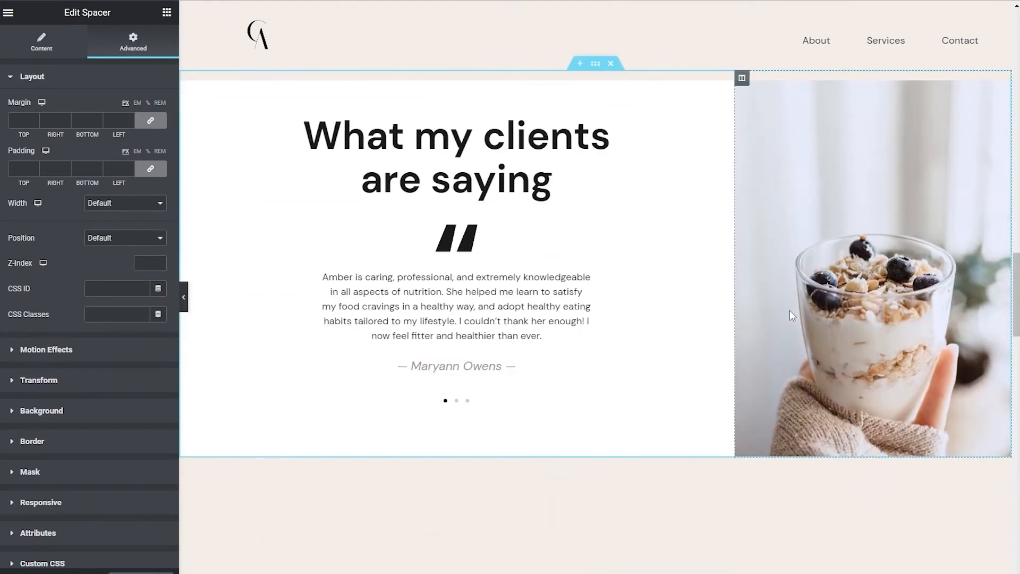
pyautogui.scroll(-3, 750, 313)
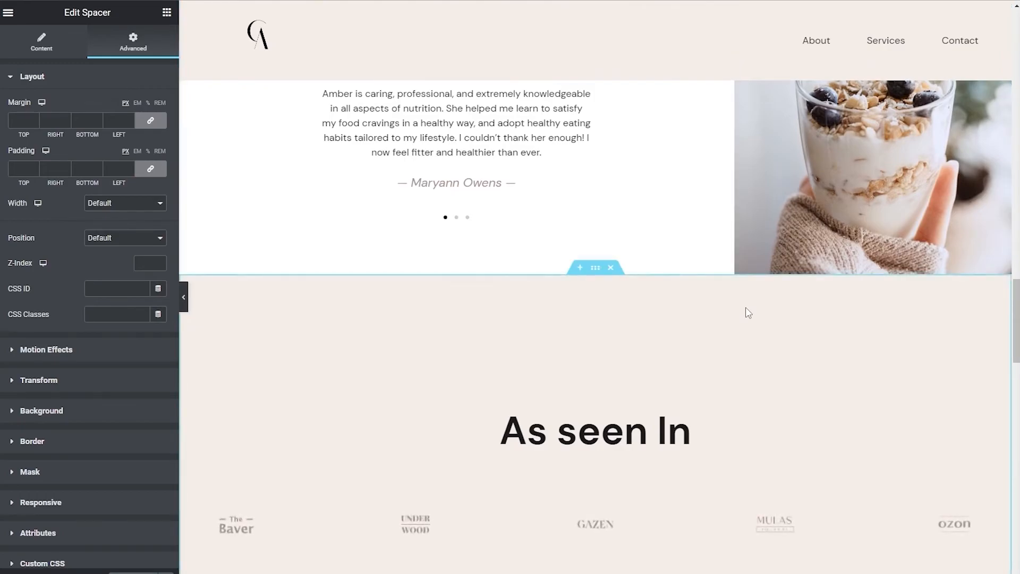
pyautogui.scroll(-5, 743, 311)
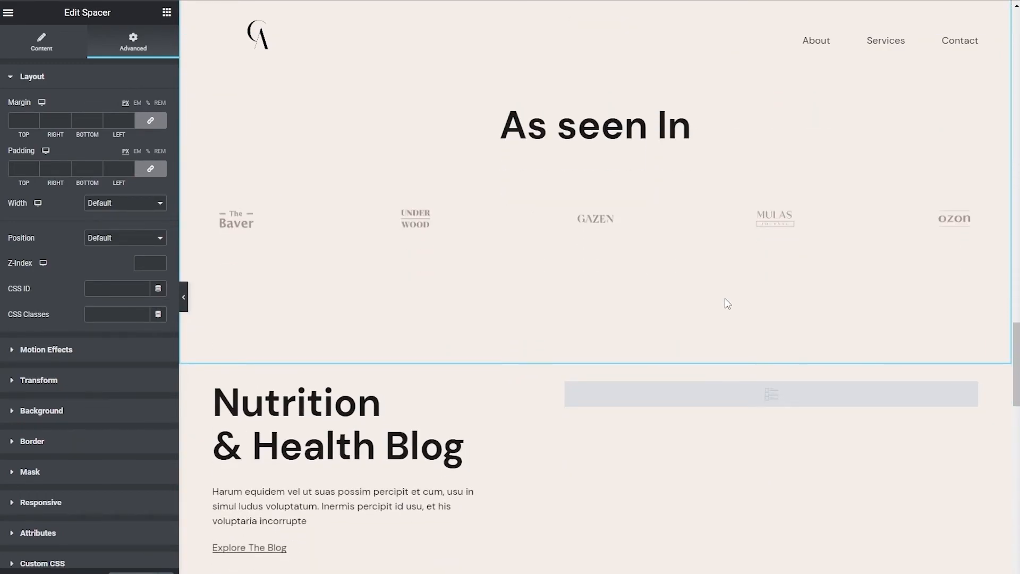
pyautogui.scroll(-3, 737, 303)
pyautogui.scroll(15, 733, 302)
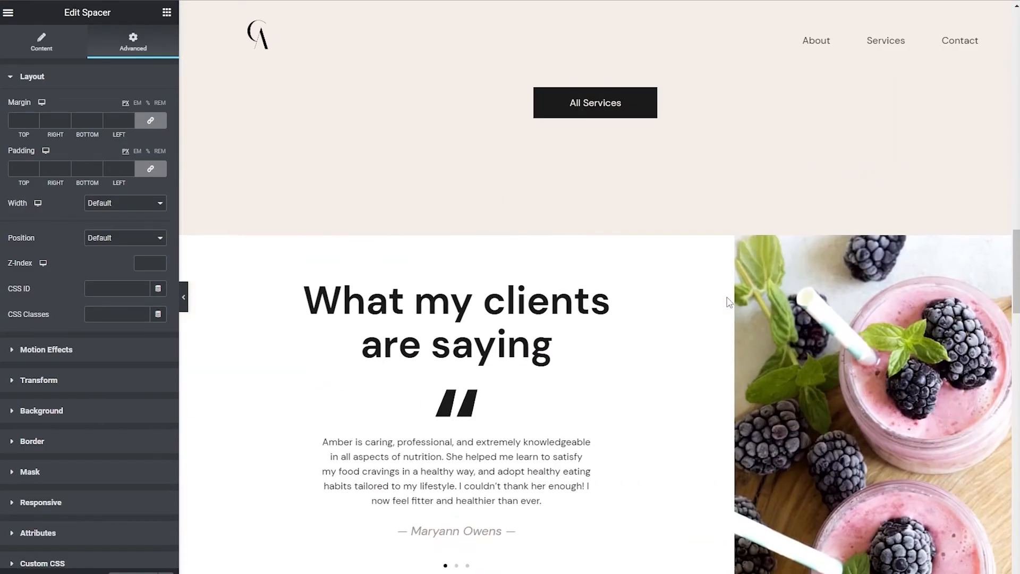
pyautogui.scroll(10, 730, 303)
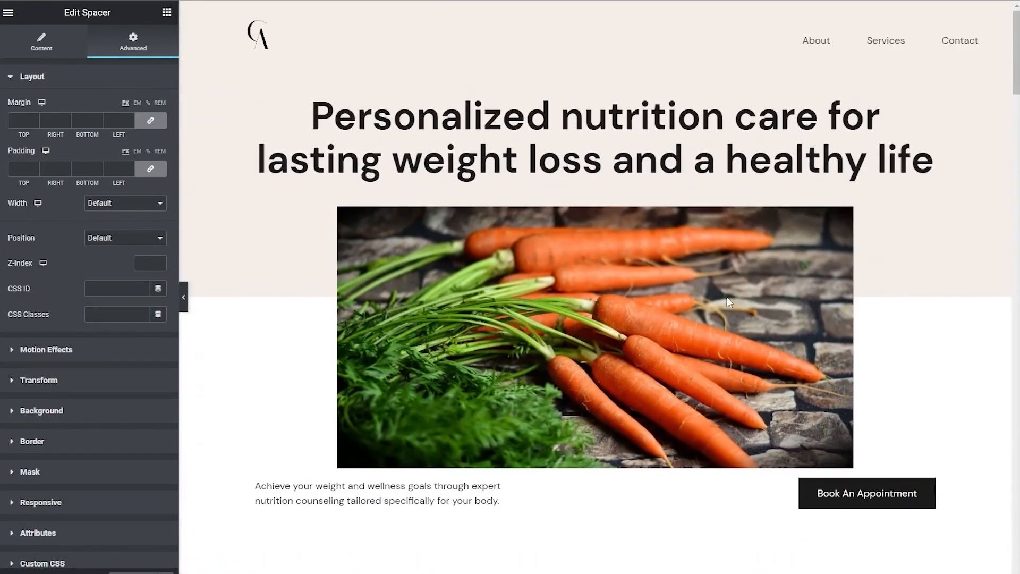
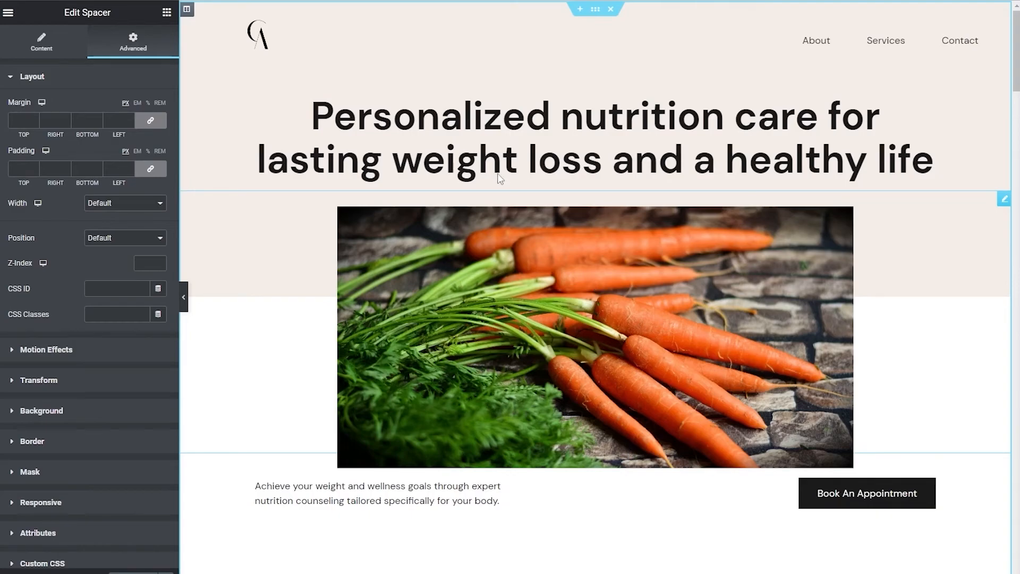
# - Exit the editor to the WordPress dashboard, view the live Home page, and check its site lock status
pyautogui.click(8, 12)
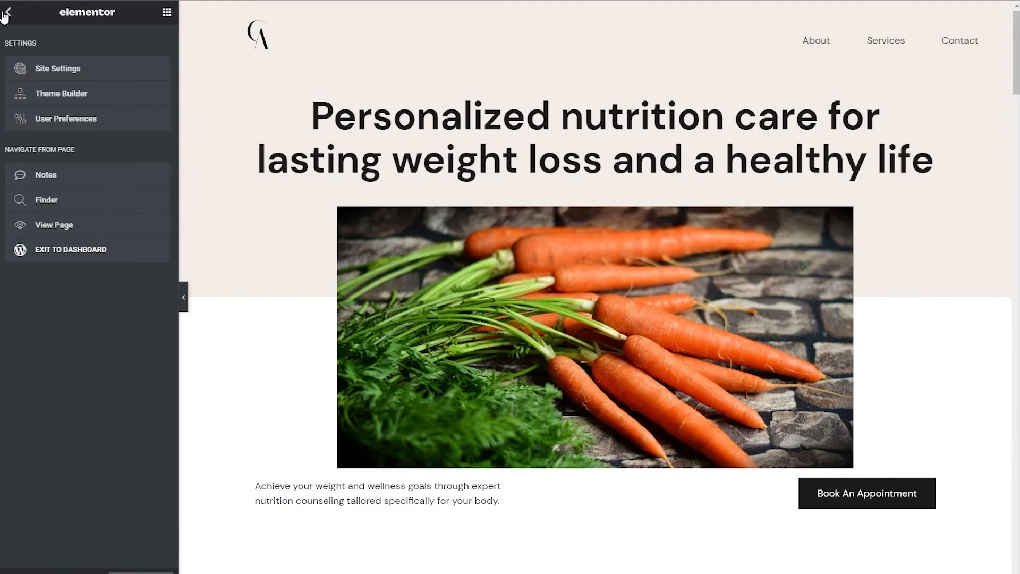
pyautogui.click(75, 256)
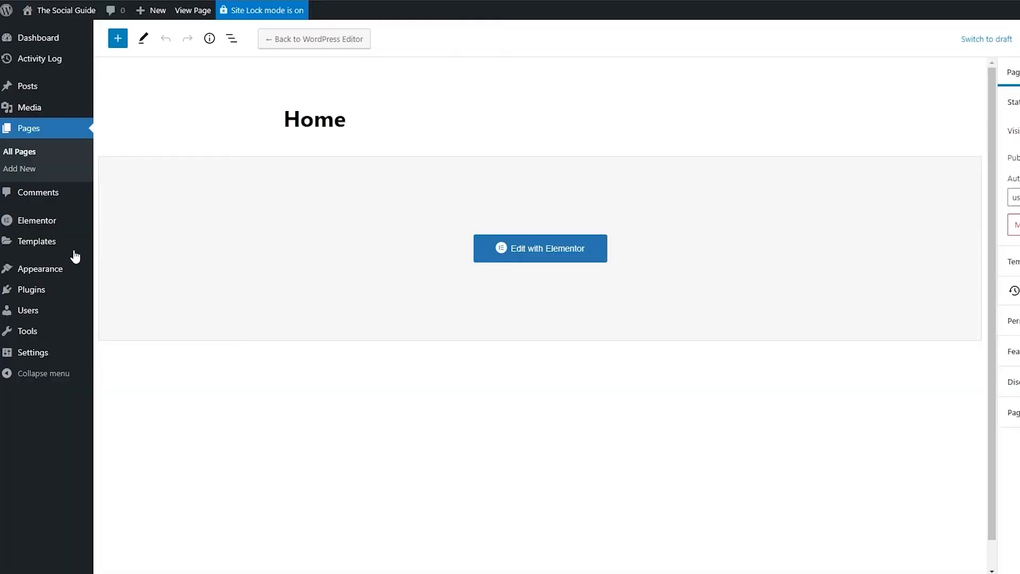
pyautogui.moveTo(45, 39)
pyautogui.click(193, 10)
pyautogui.scroll(-2, 384, 193)
pyautogui.scroll(6, 384, 192)
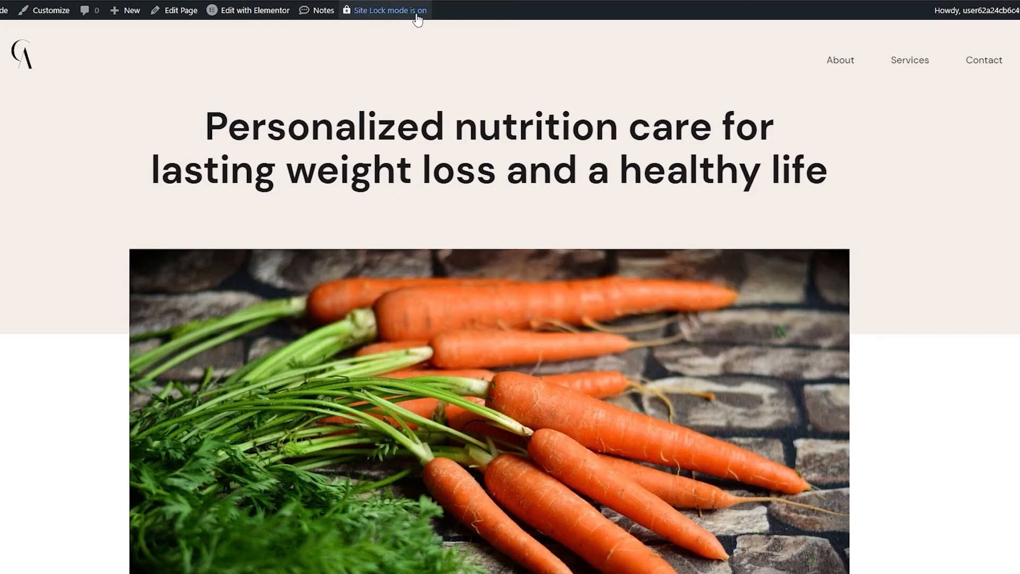
pyautogui.click(395, 21)
# - Go to the Site Lock setting and try to turn it off; it stays on pending email verification
pyautogui.click(442, 90)
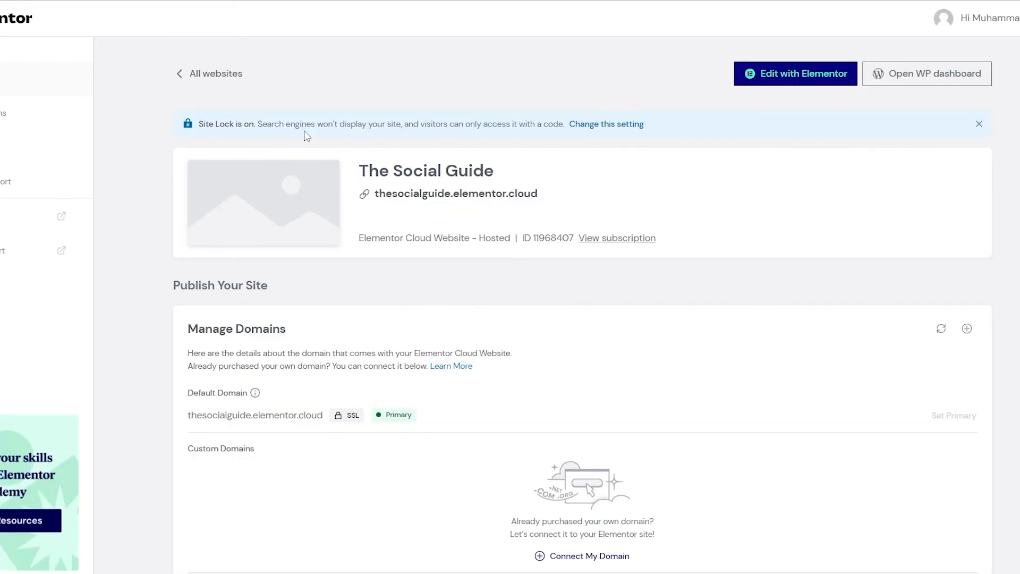
pyautogui.click(609, 132)
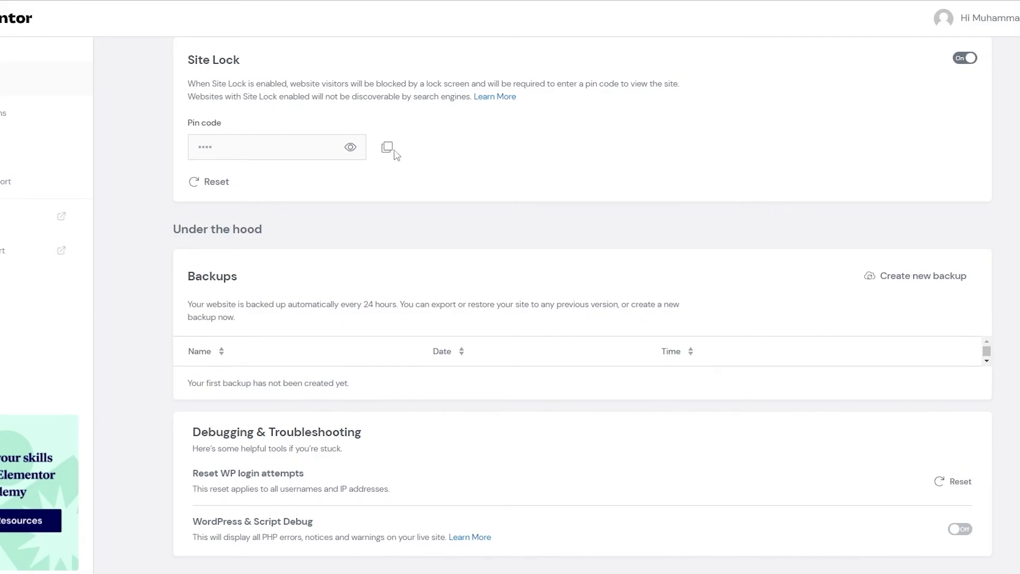
pyautogui.click(964, 58)
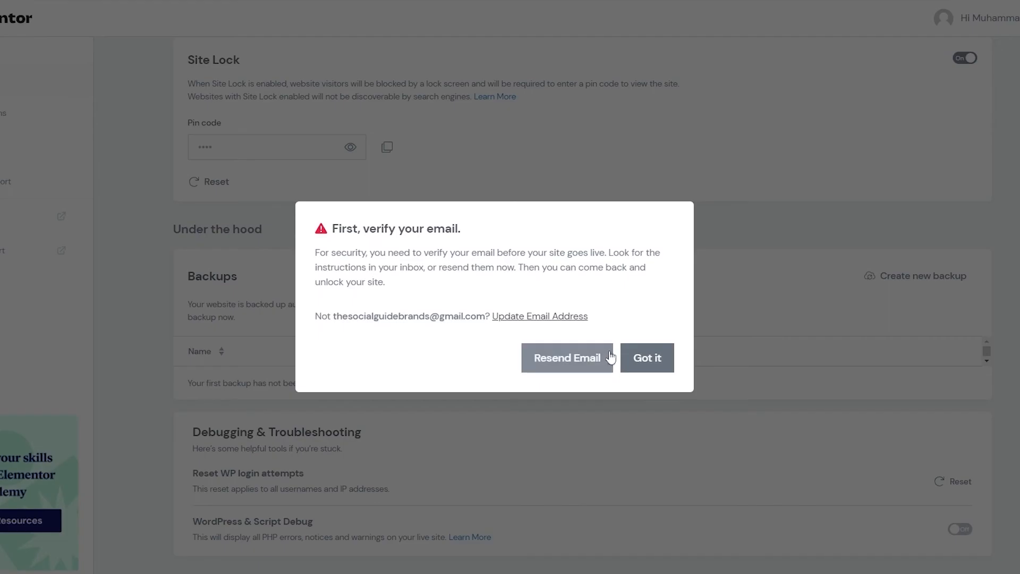
pyautogui.click(653, 358)
pyautogui.scroll(5, 436, 332)
pyautogui.scroll(5, 437, 331)
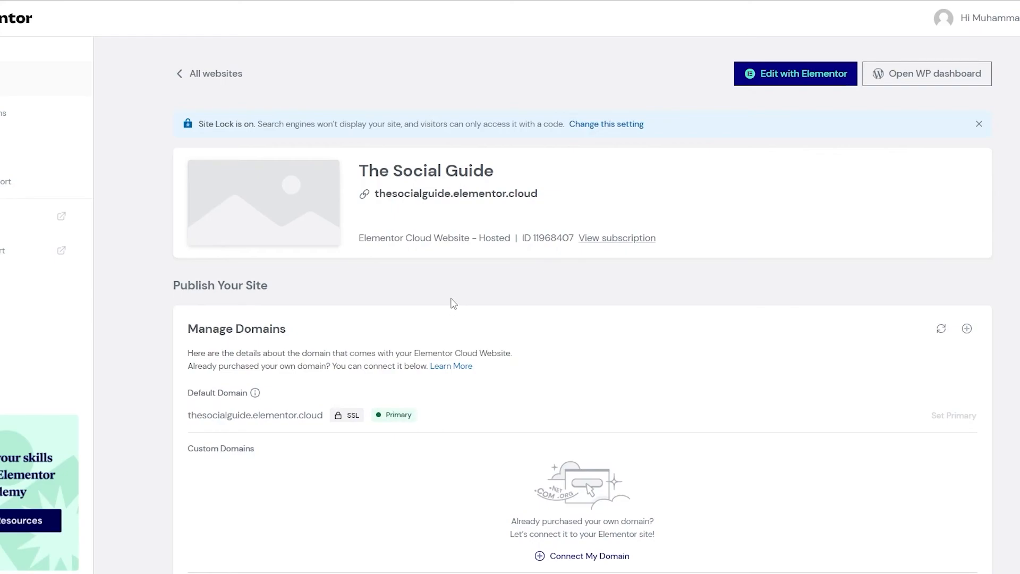
# - Return to the Websites list and open The Social Guide's management page
pyautogui.click(7, 88)
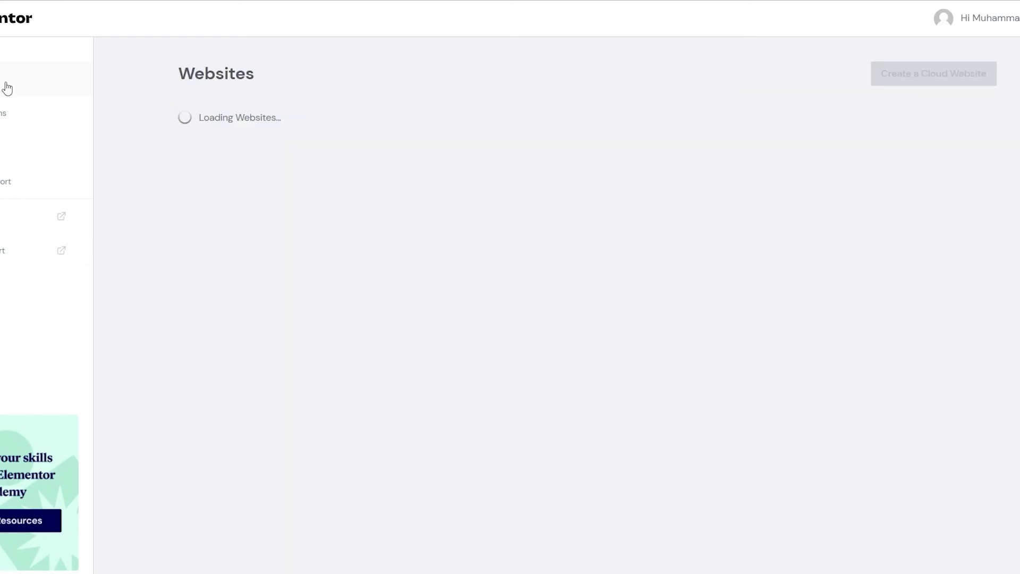
pyautogui.moveTo(330, 244)
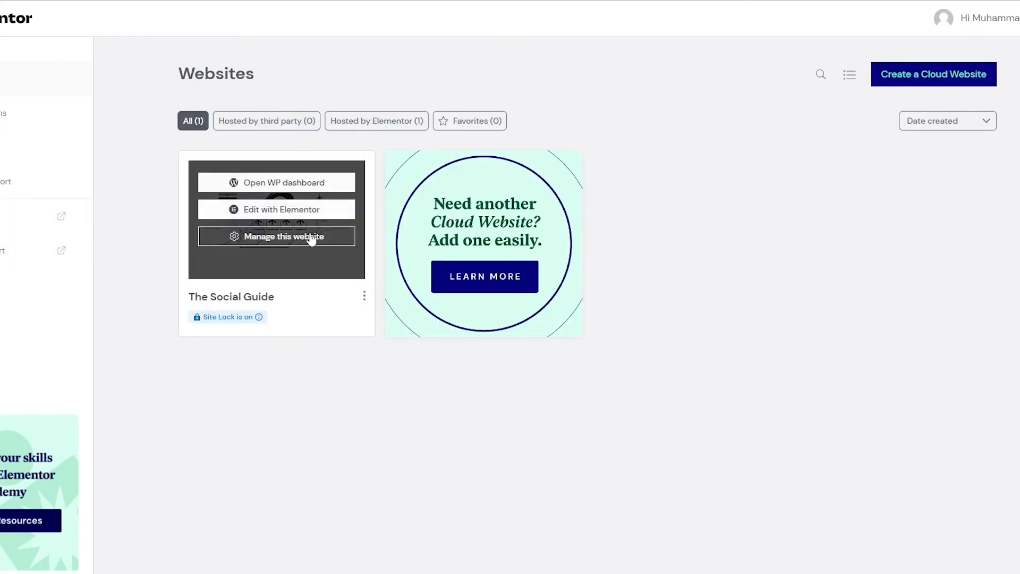
pyautogui.click(309, 240)
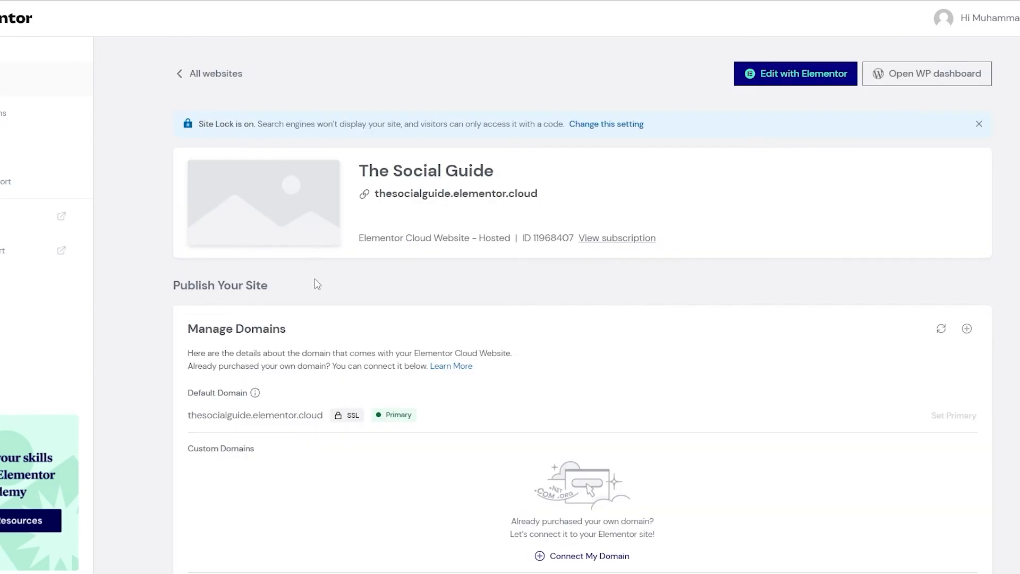
pyautogui.click(421, 195)
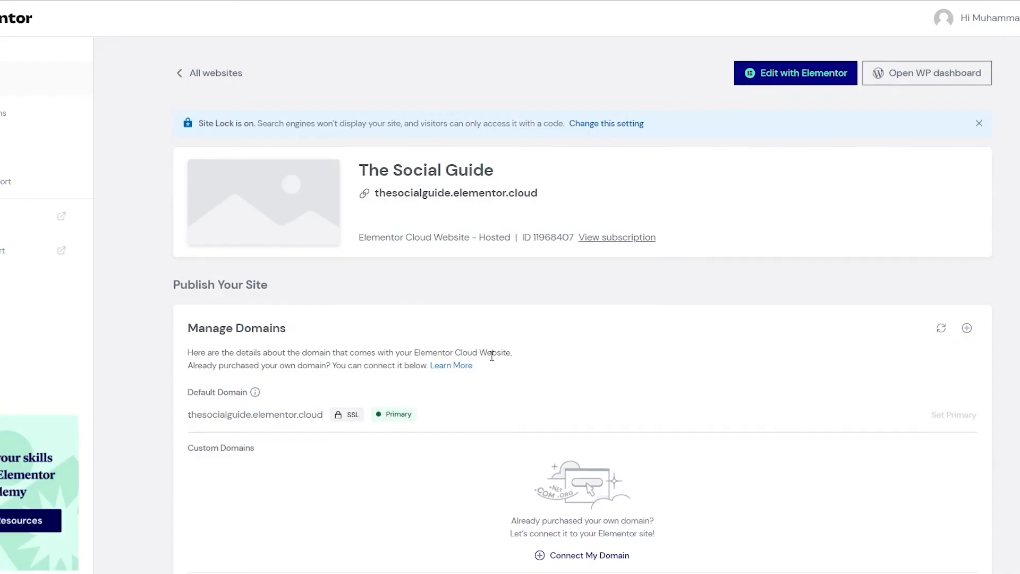
pyautogui.scroll(-5, 496, 349)
pyautogui.scroll(5, 496, 349)
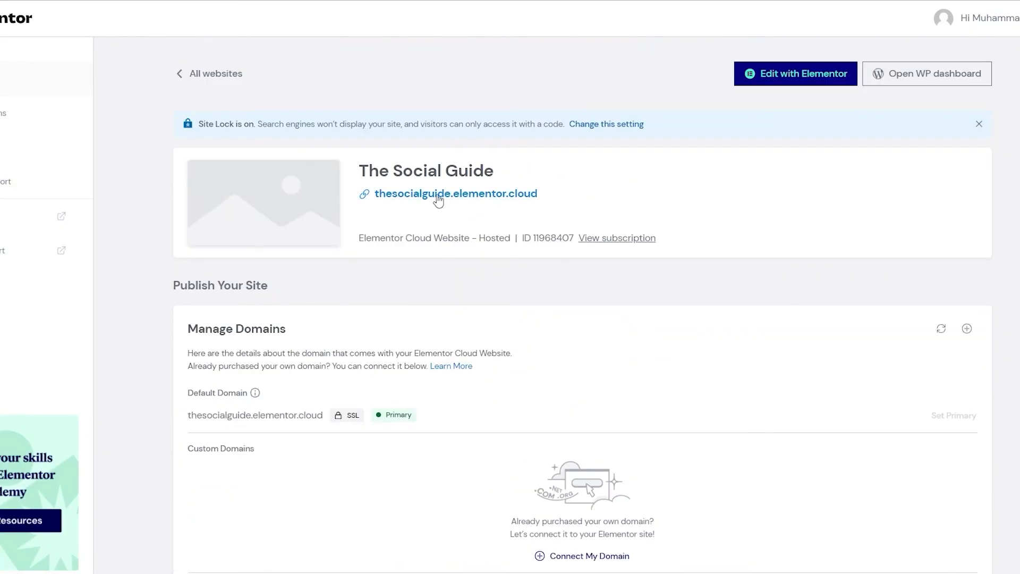
pyautogui.scroll(-3, 439, 199)
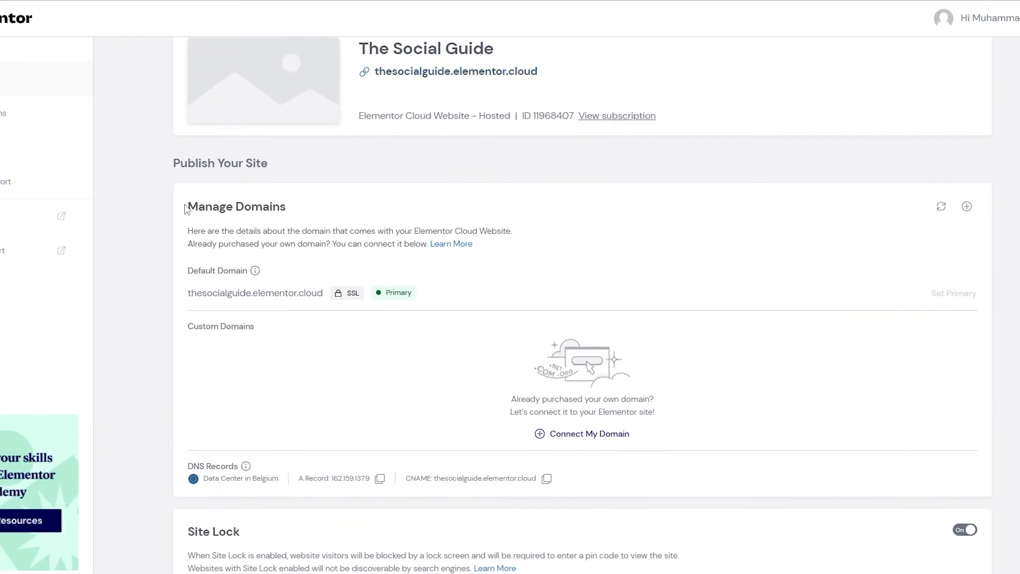
pyautogui.moveTo(186, 206); pyautogui.dragTo(309, 208)
pyautogui.click(309, 208)
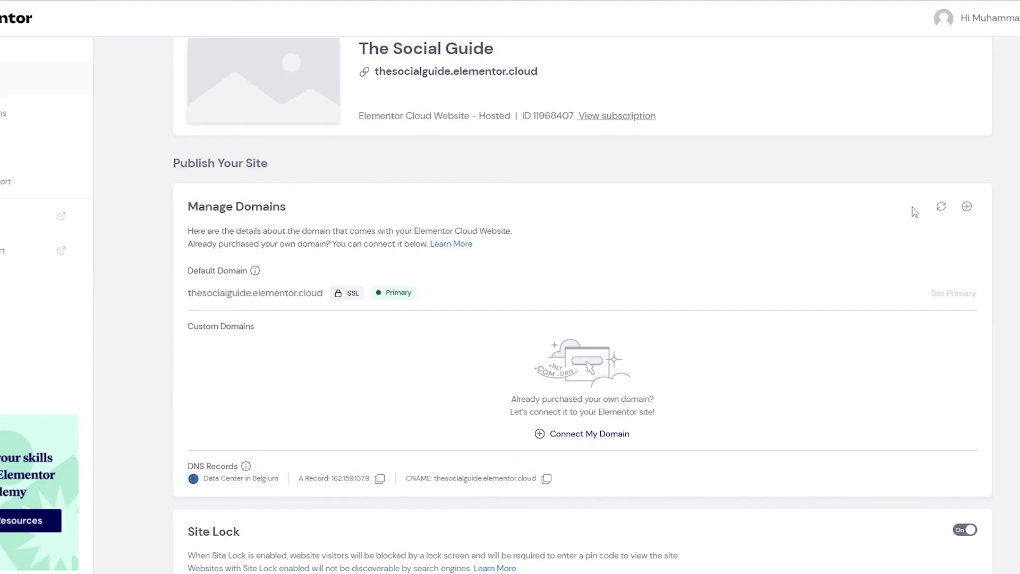
# - Add batieghar.net as a custom domain in Manage Domains and connect it
pyautogui.click(966, 207)
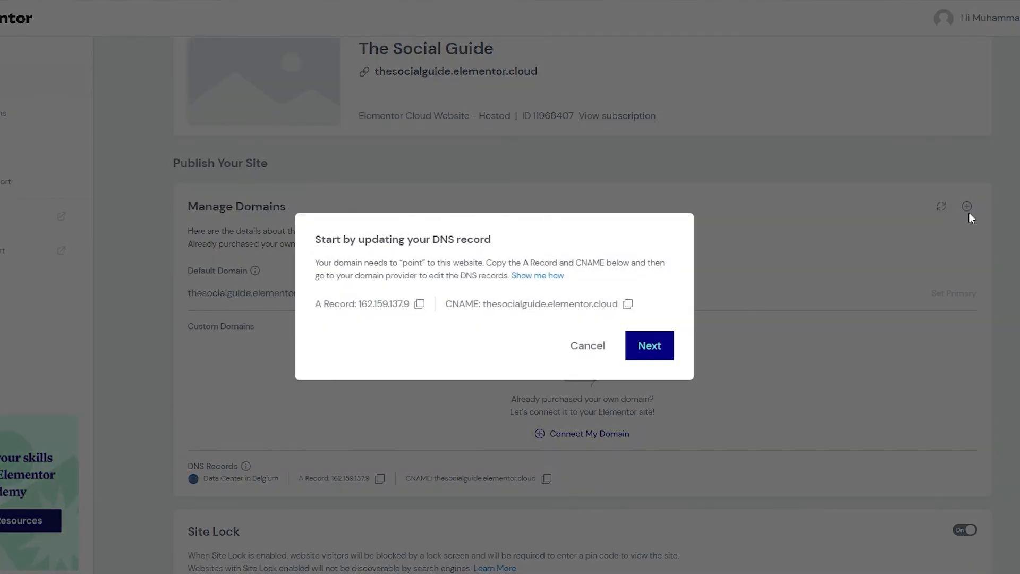
pyautogui.click(671, 352)
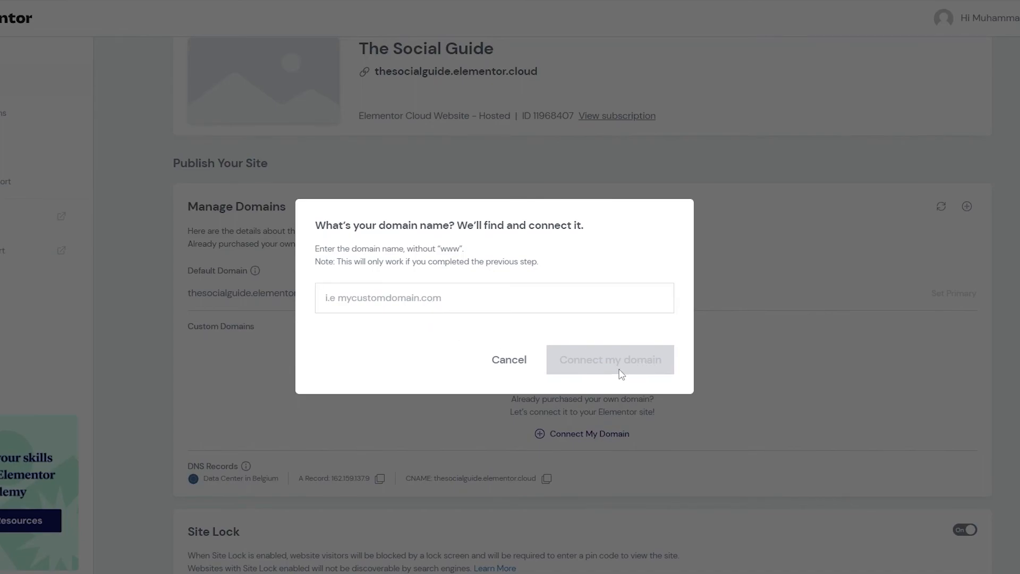
pyautogui.write('batieghar.net')
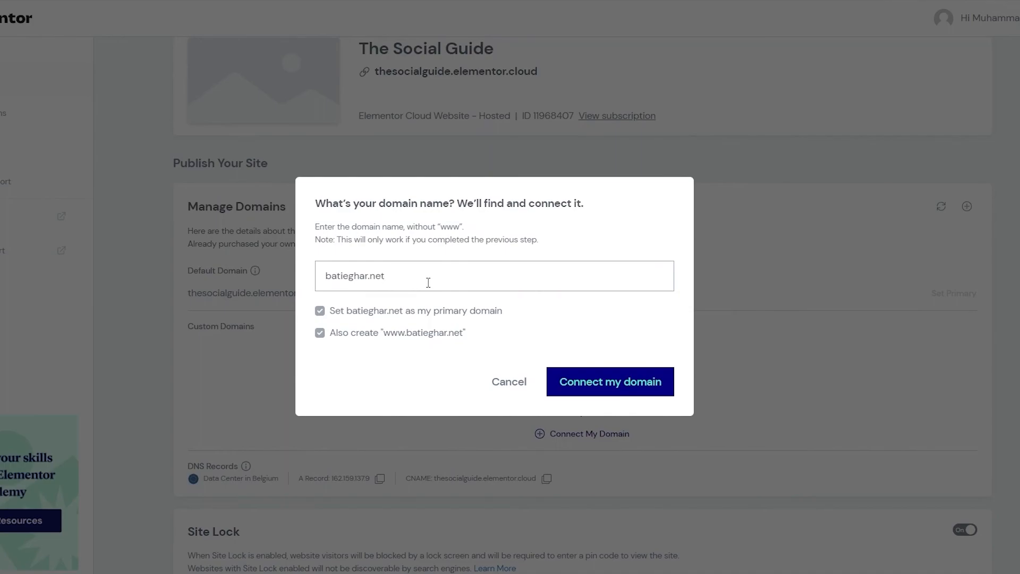
pyautogui.click(612, 393)
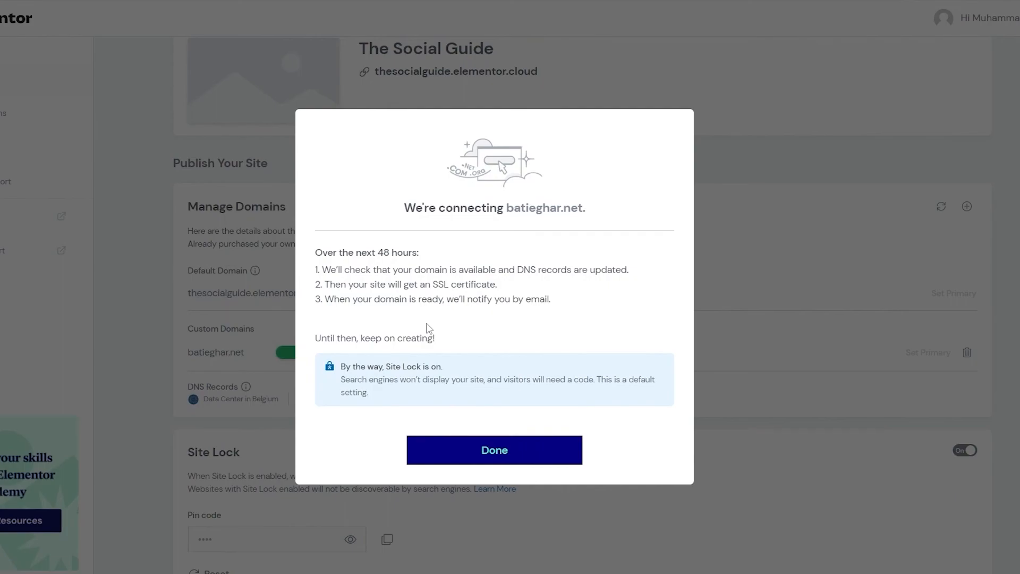
pyautogui.moveTo(322, 269); pyautogui.dragTo(549, 299)
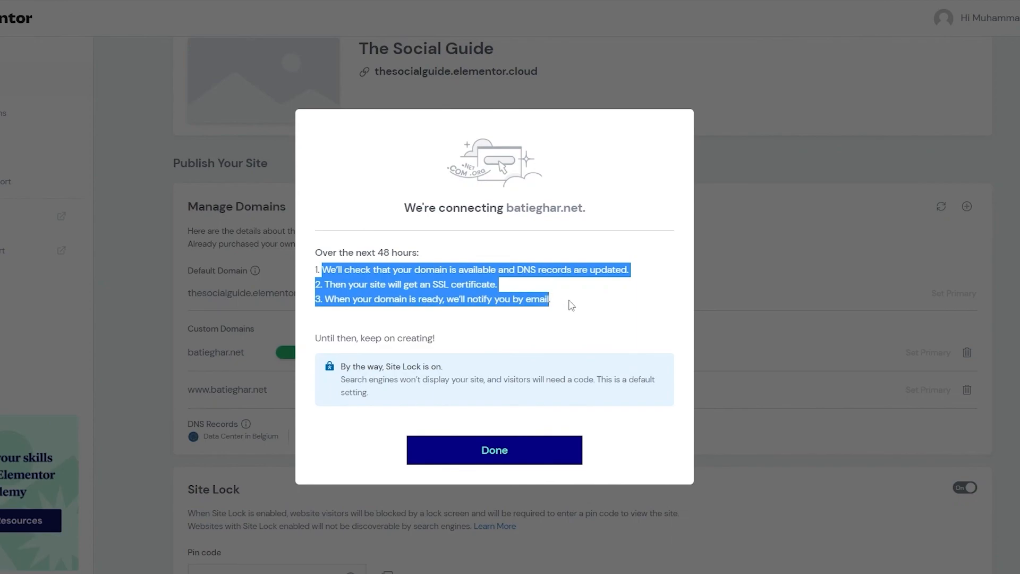
pyautogui.click(570, 303)
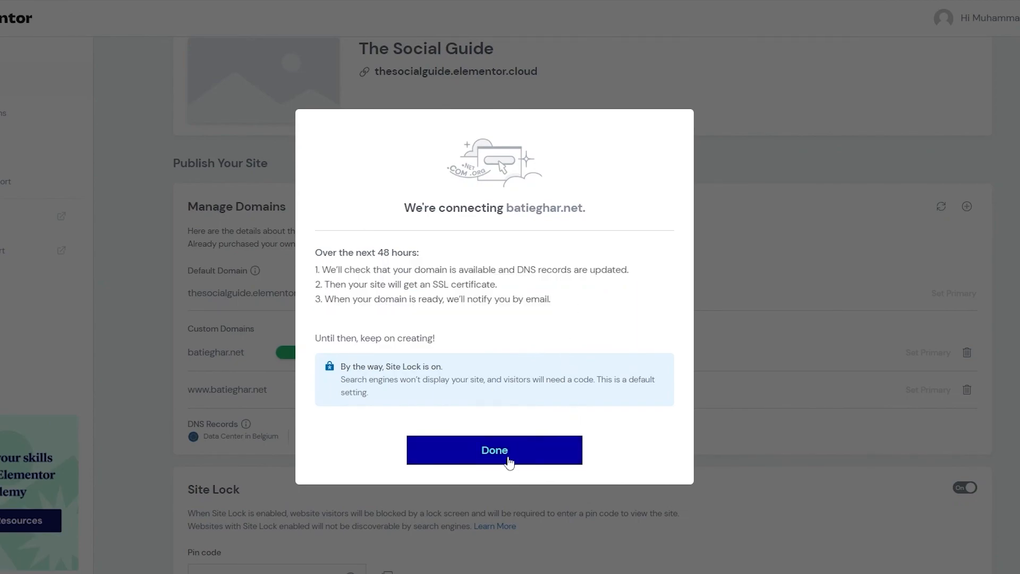
pyautogui.click(494, 450)
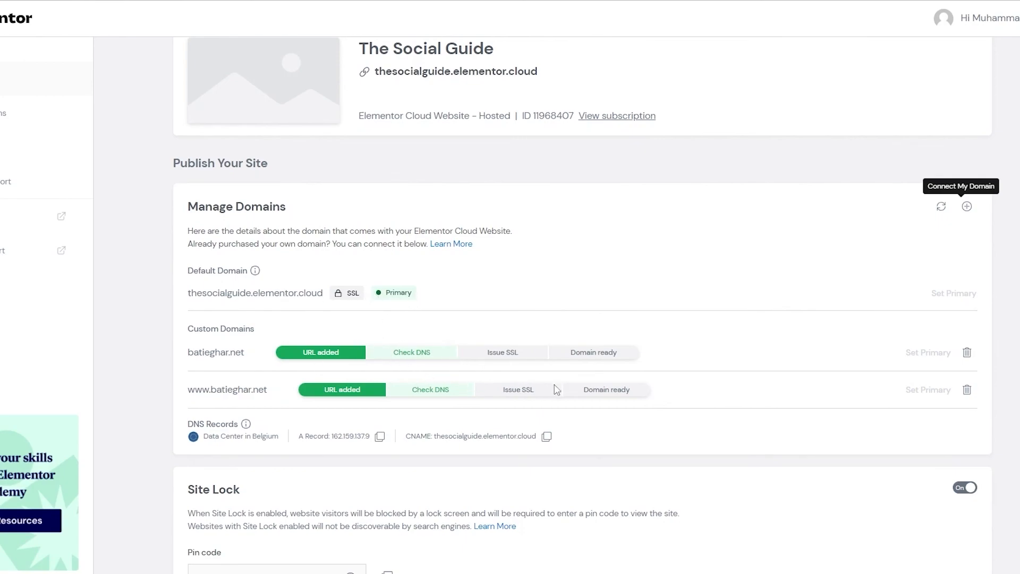
pyautogui.click(966, 352)
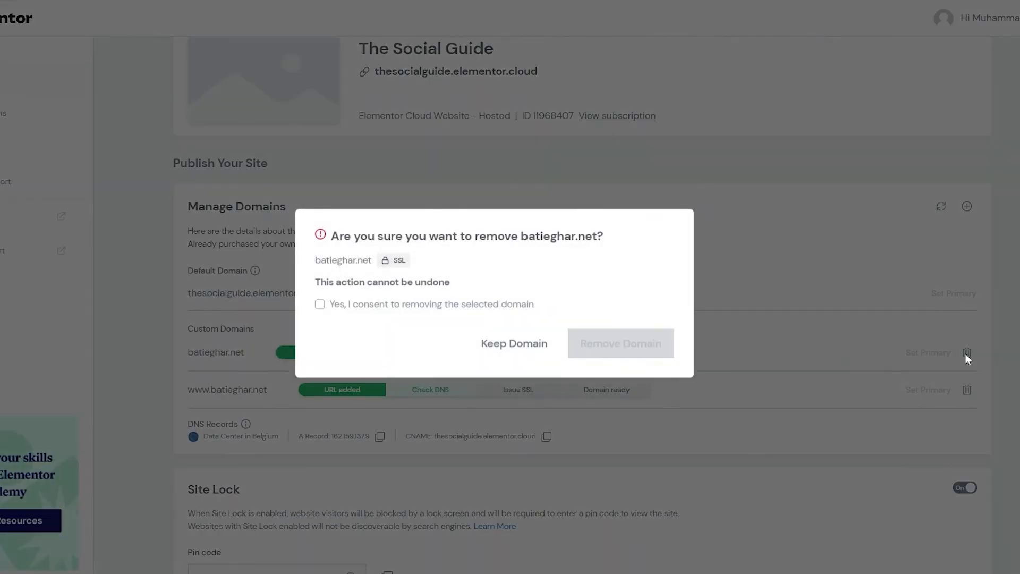
pyautogui.click(319, 307)
pyautogui.click(620, 346)
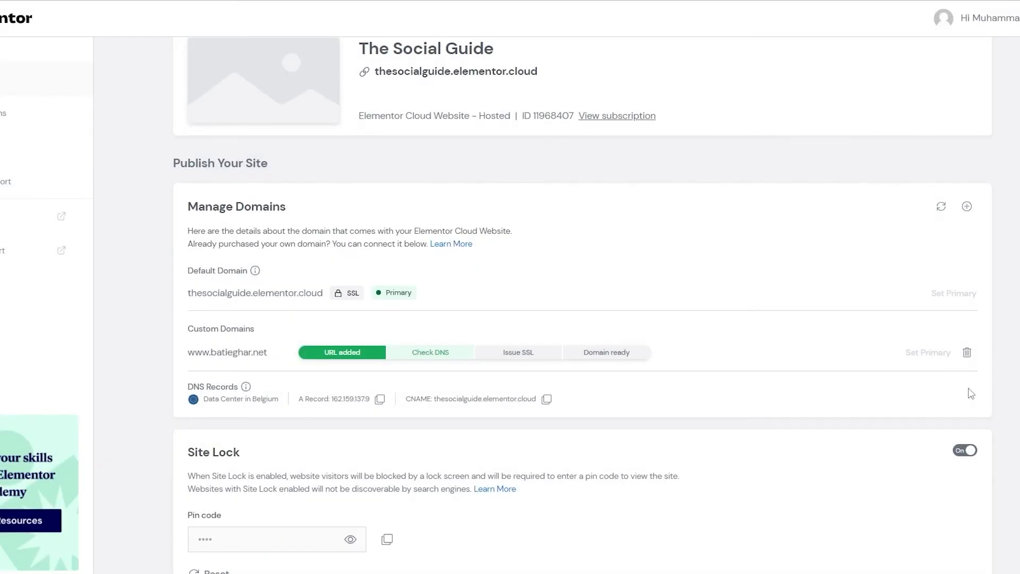
pyautogui.click(966, 357)
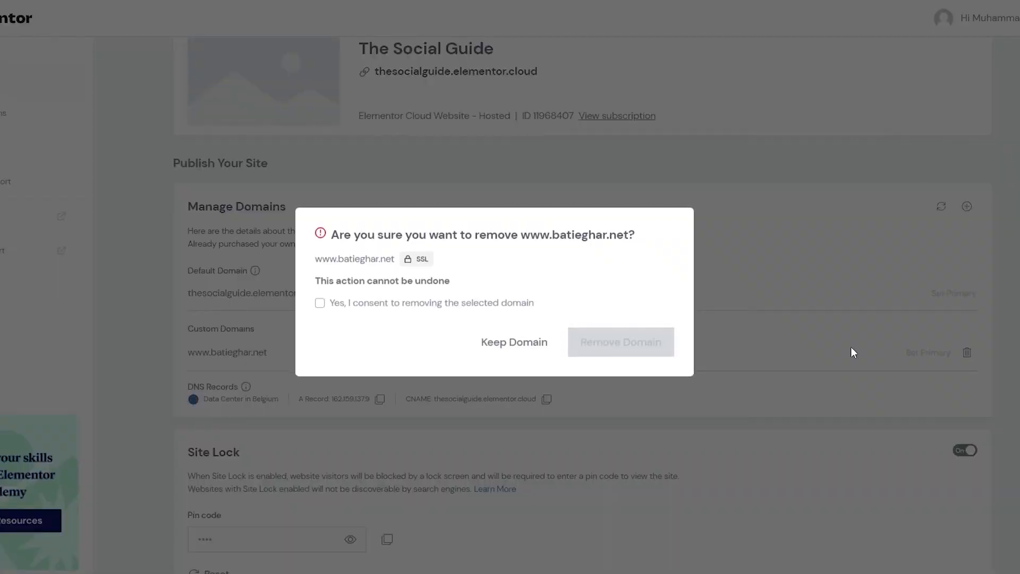
pyautogui.click(319, 307)
pyautogui.click(585, 345)
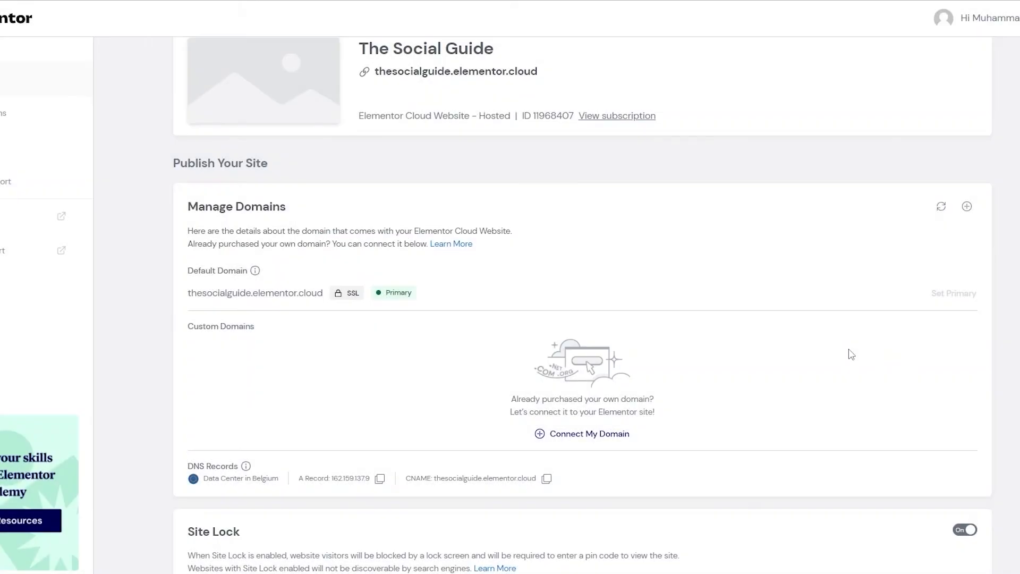
pyautogui.scroll(3, 839, 345)
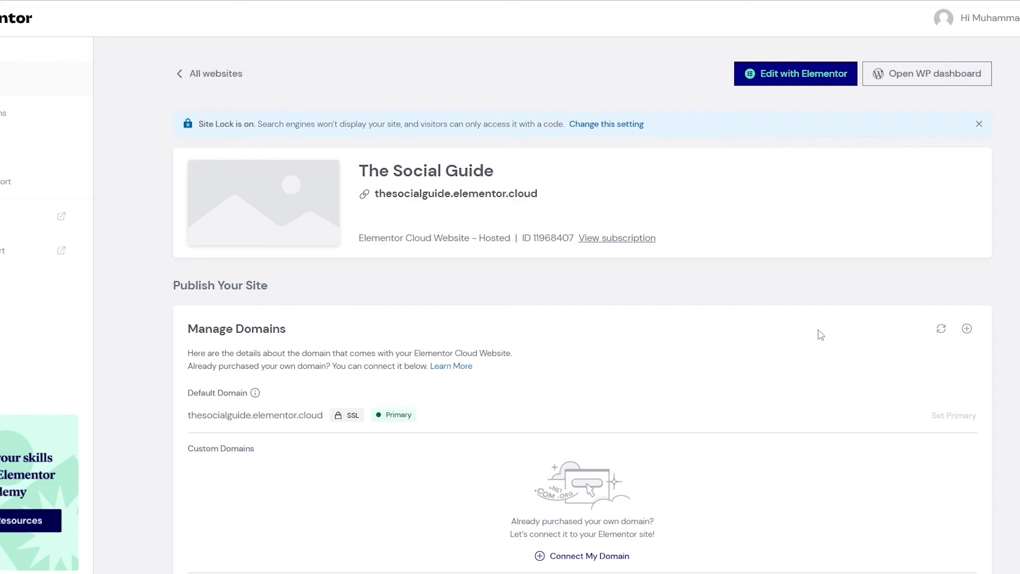